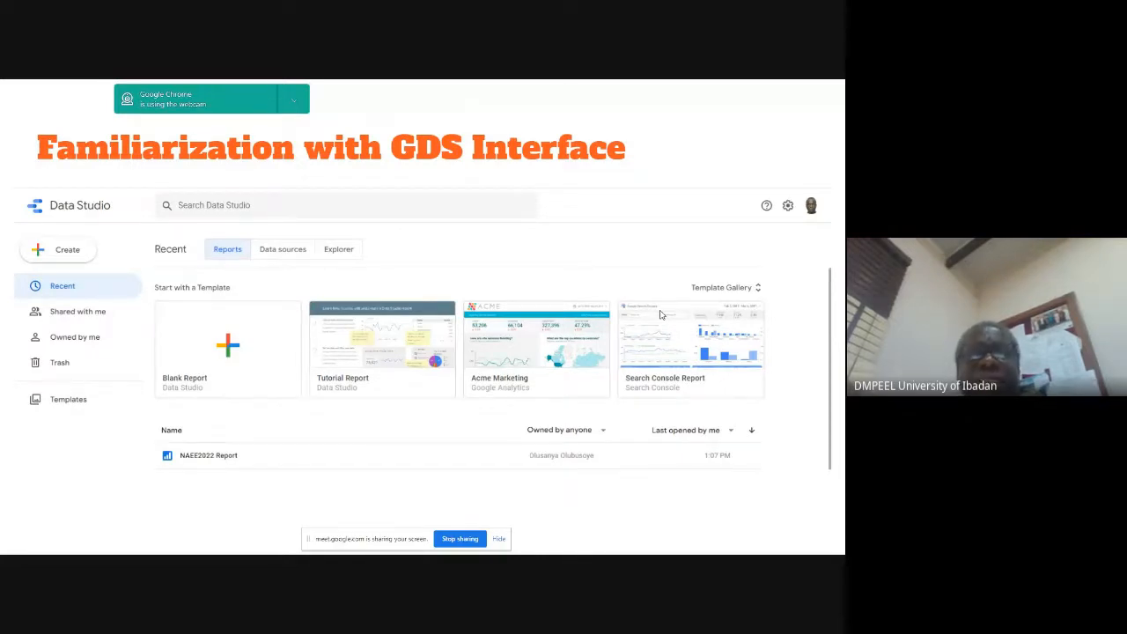
Step: Leave the slideshow and check the in-call messages of the Google Meet call
key(Escape)
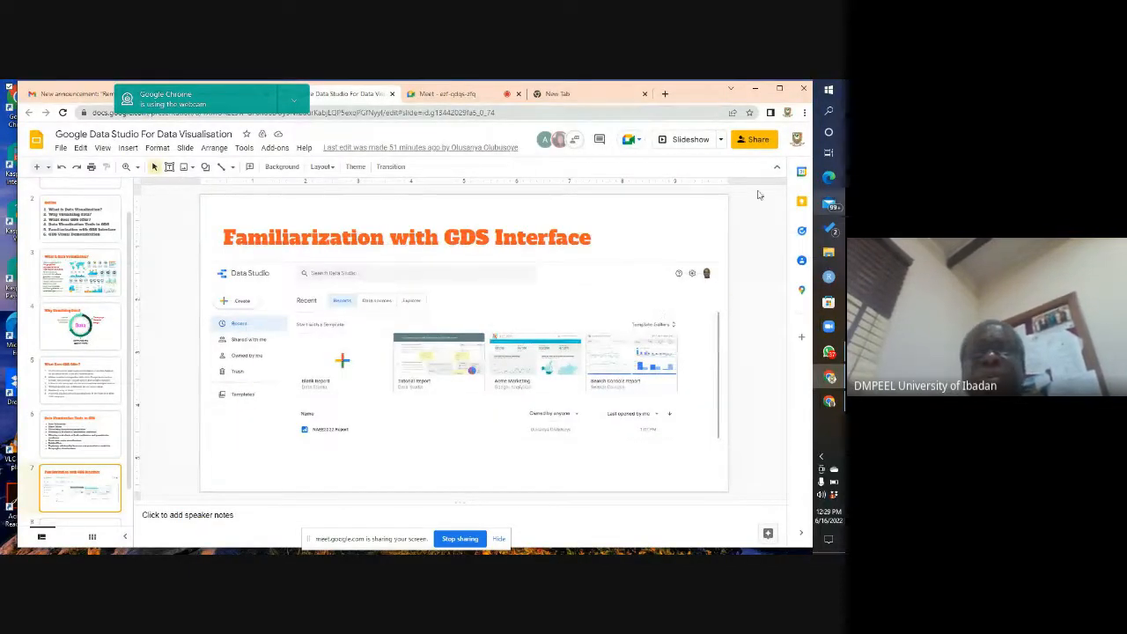
click(476, 94)
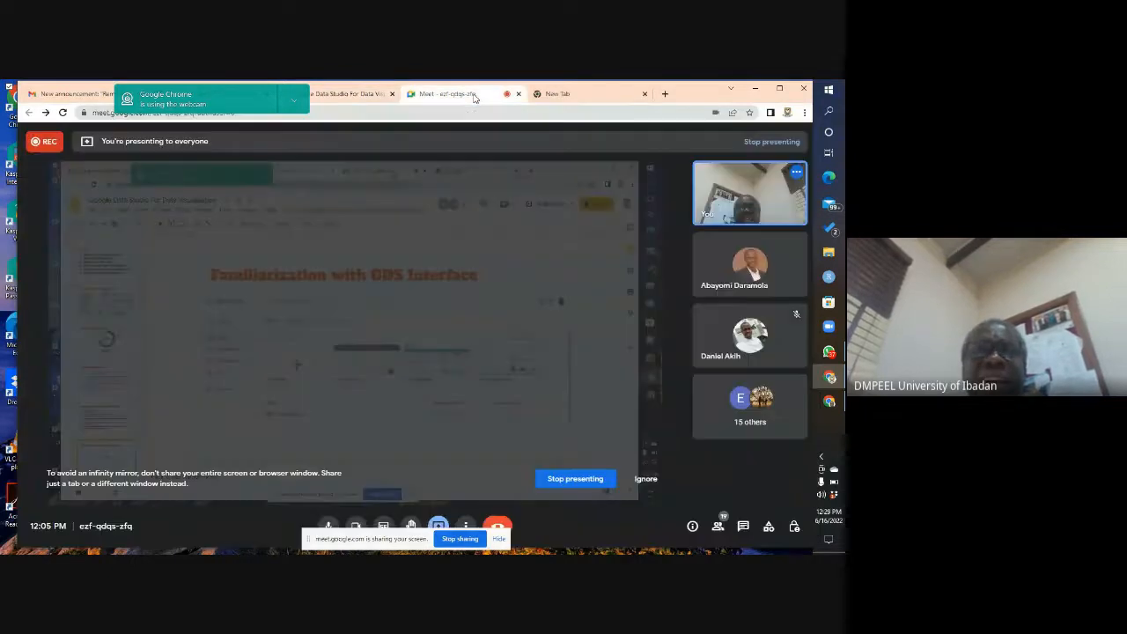
click(564, 94)
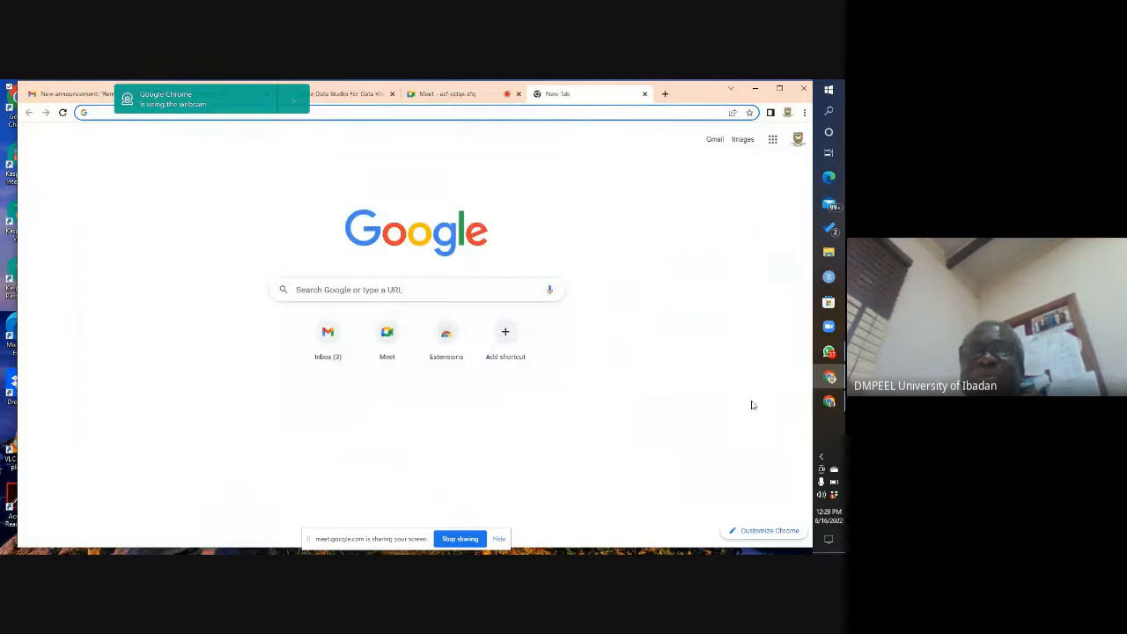
click(444, 94)
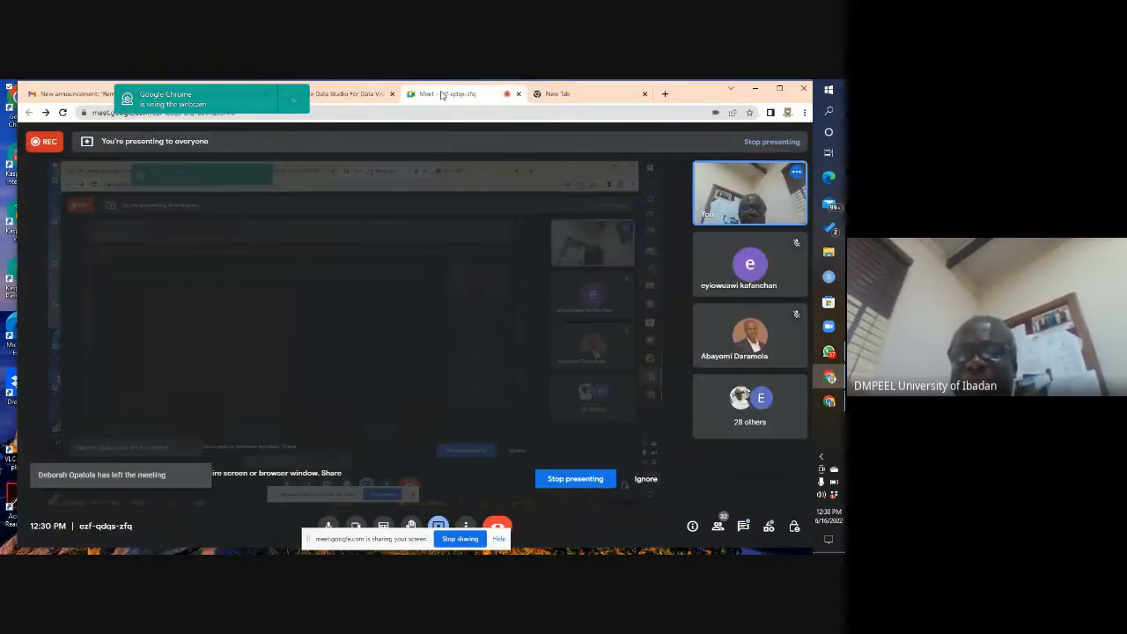
click(745, 527)
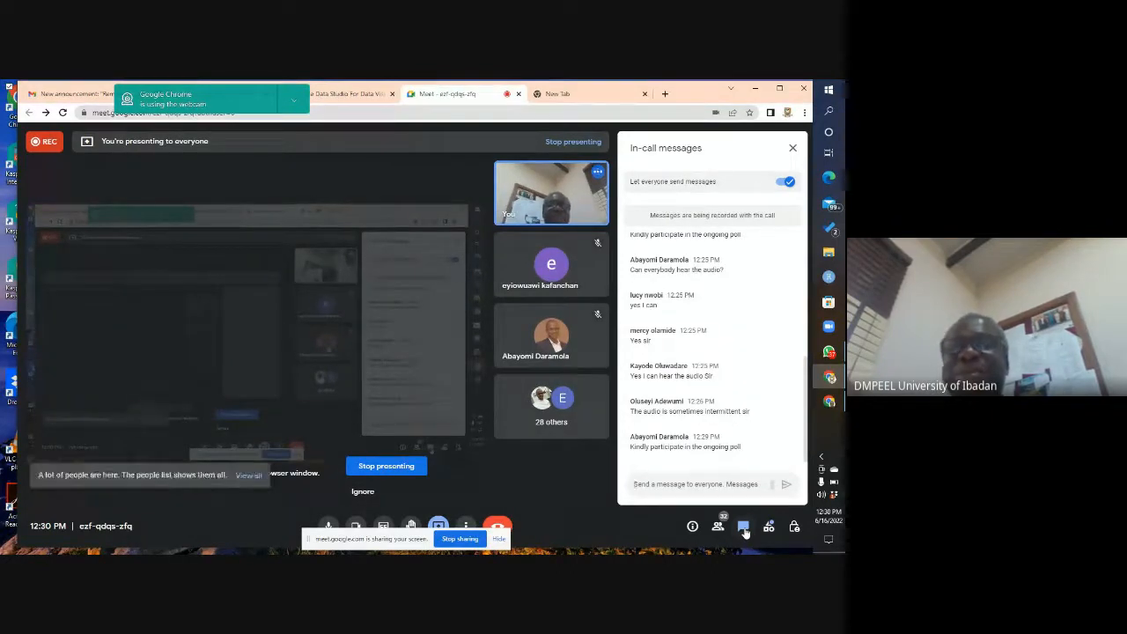
click(794, 150)
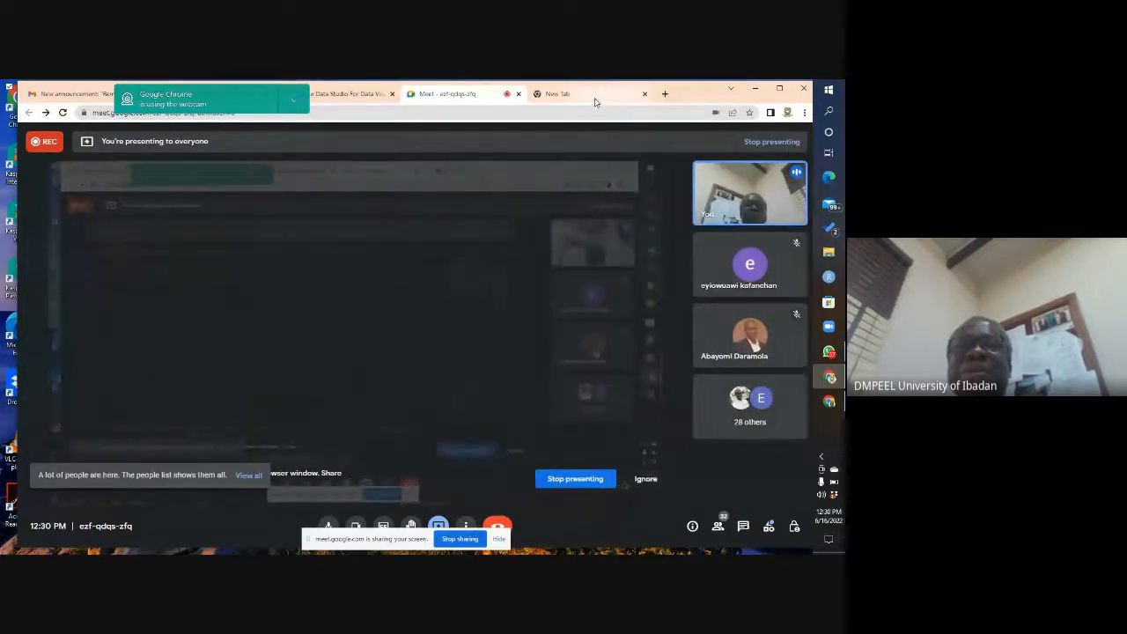
Step: Minimize the meeting's browser window and open a Chrome window with the personal profile from the desktop
click(595, 99)
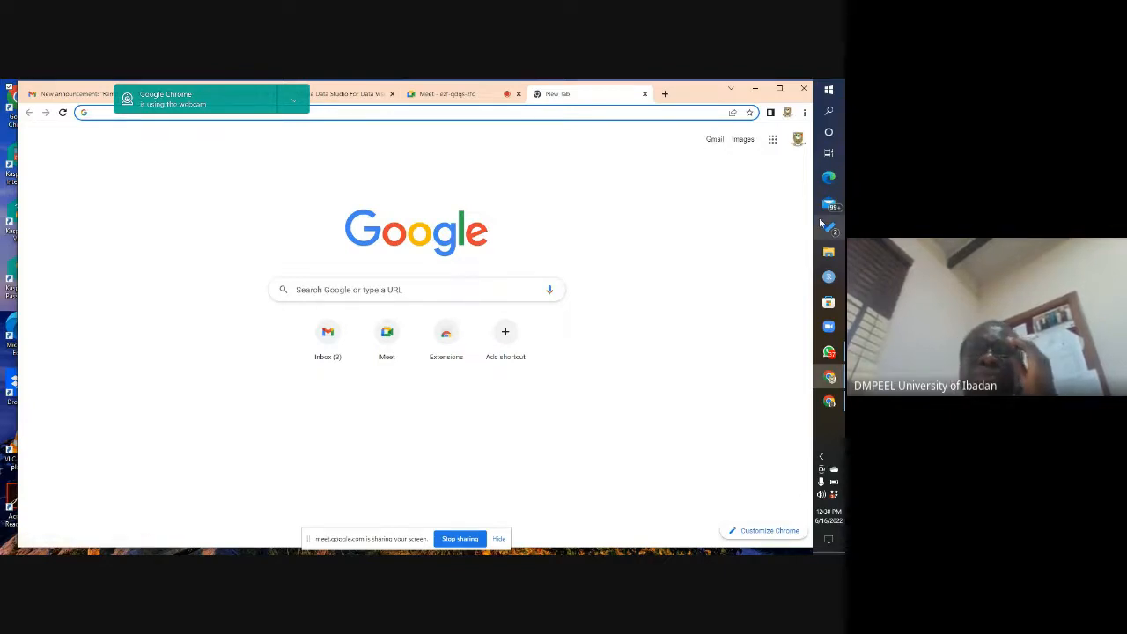
click(831, 402)
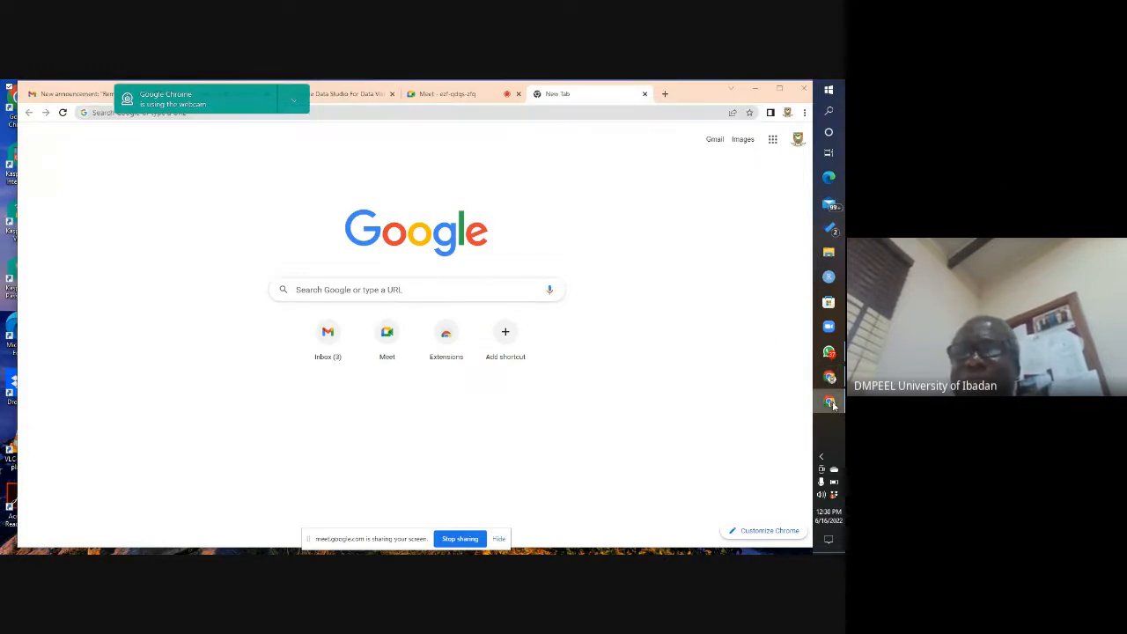
mouse_move(830, 402)
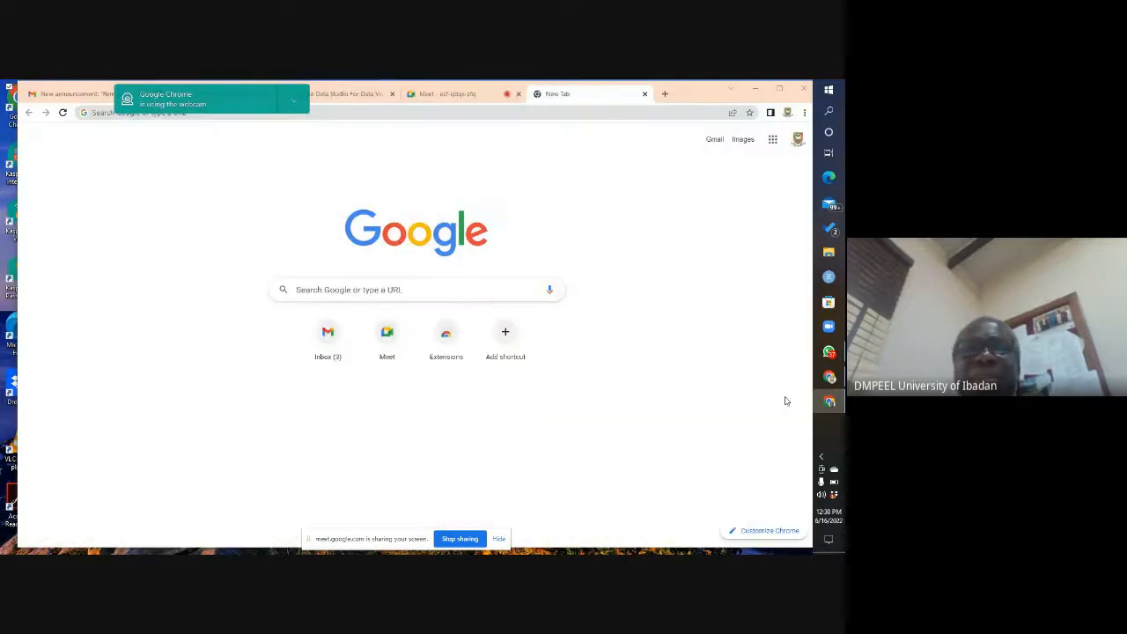
click(830, 379)
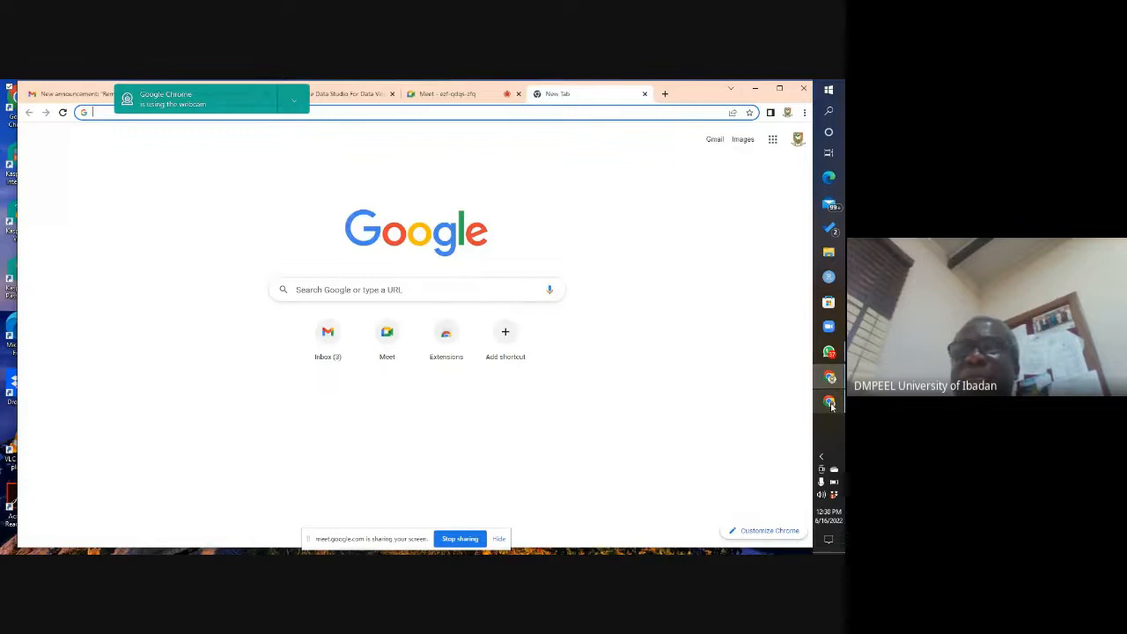
click(830, 405)
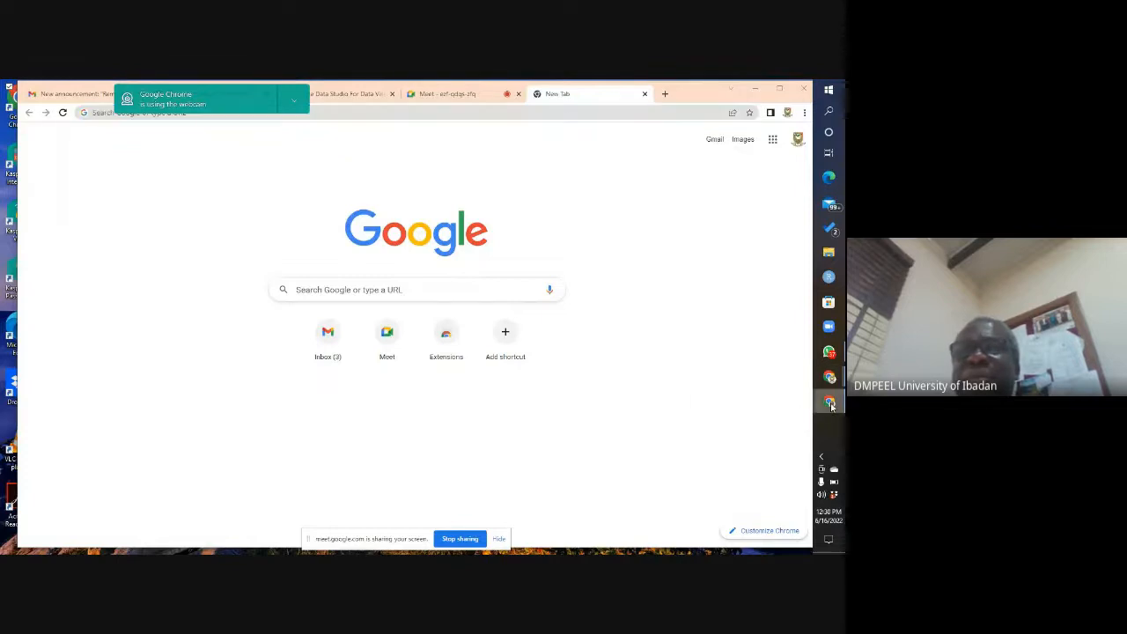
click(753, 88)
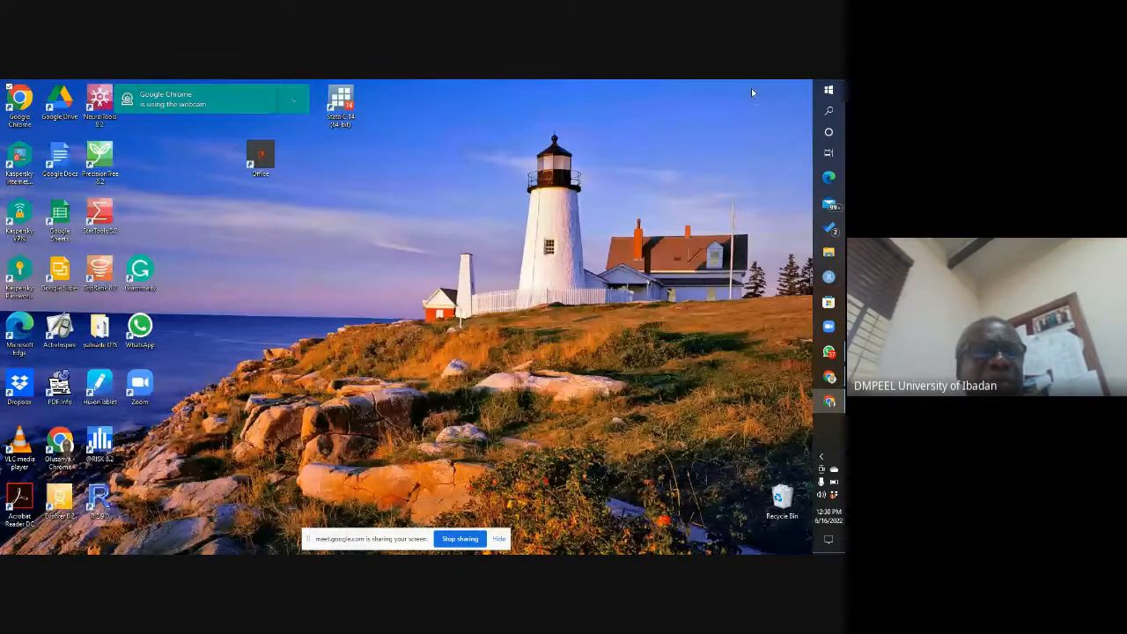
double_click(64, 447)
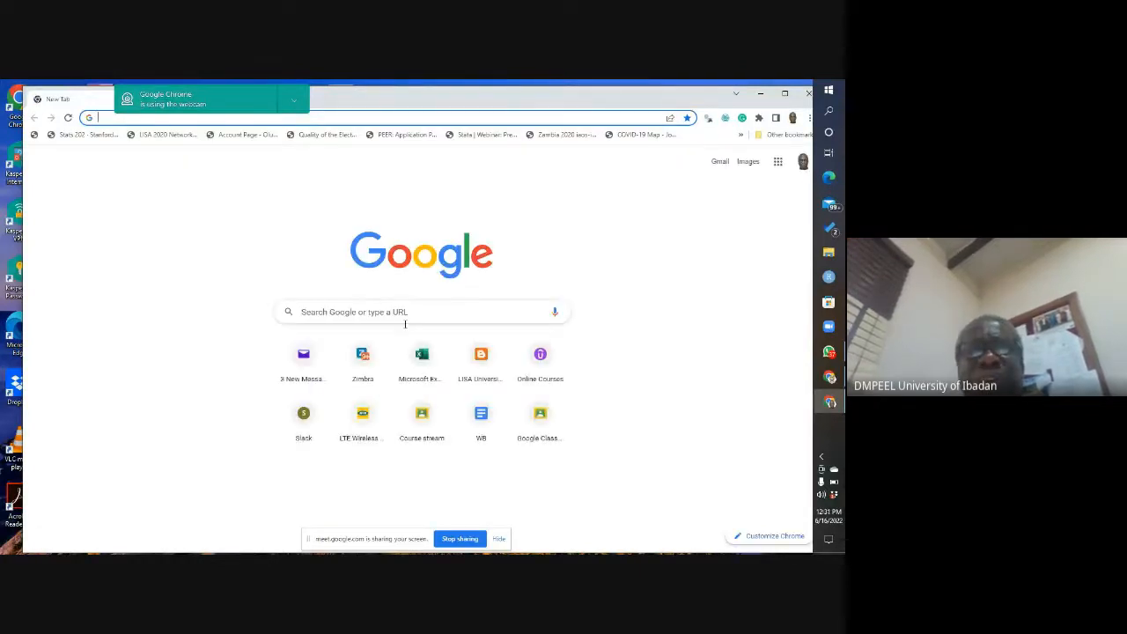
Step: Search Google for "google data studio", open the Google Data Studio Overview result and shift the window slightly
click(305, 310)
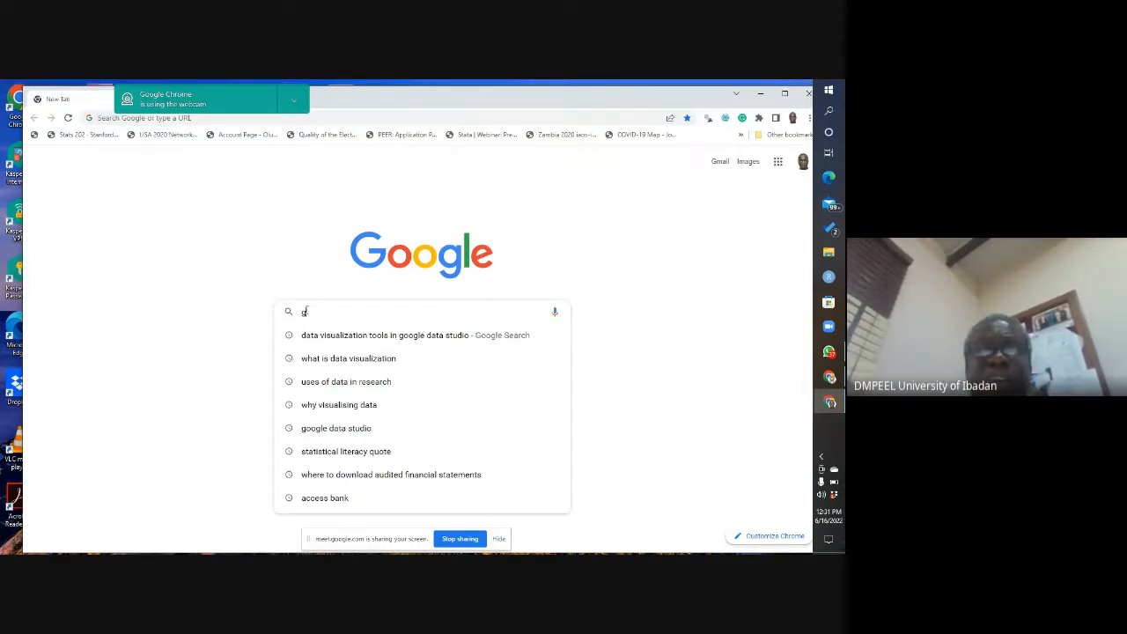
text(google data studio)
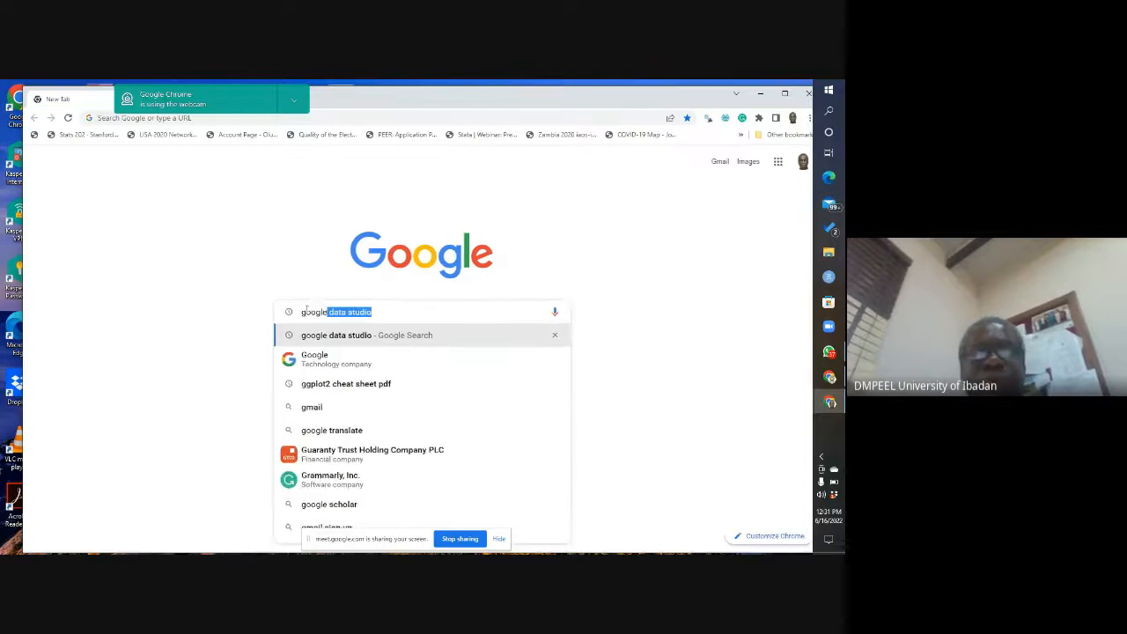
click(361, 335)
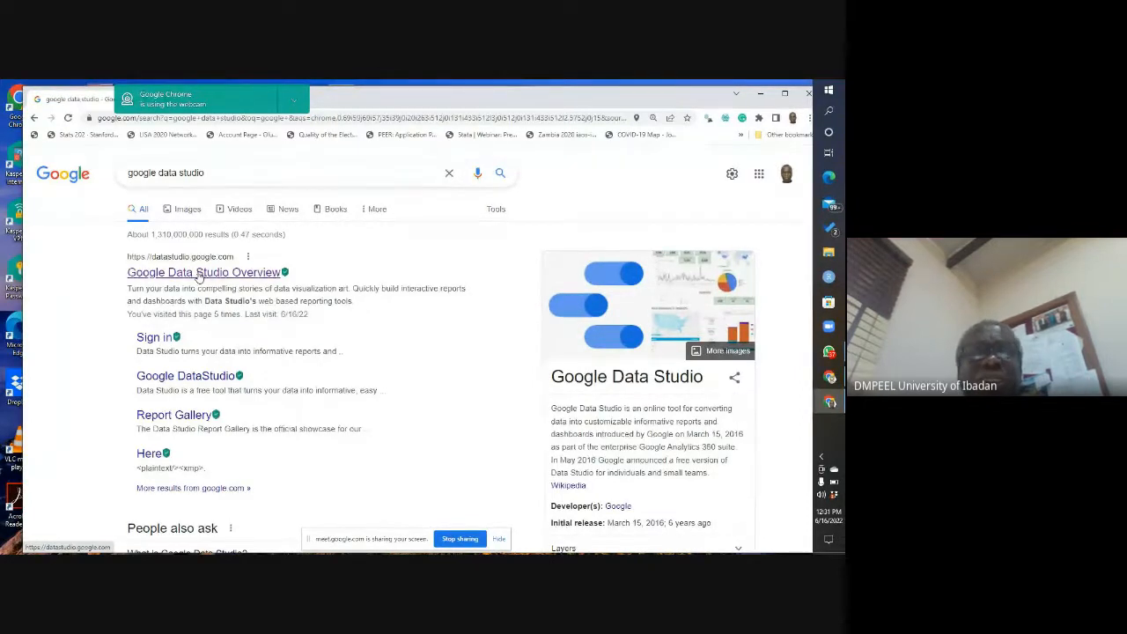
click(182, 276)
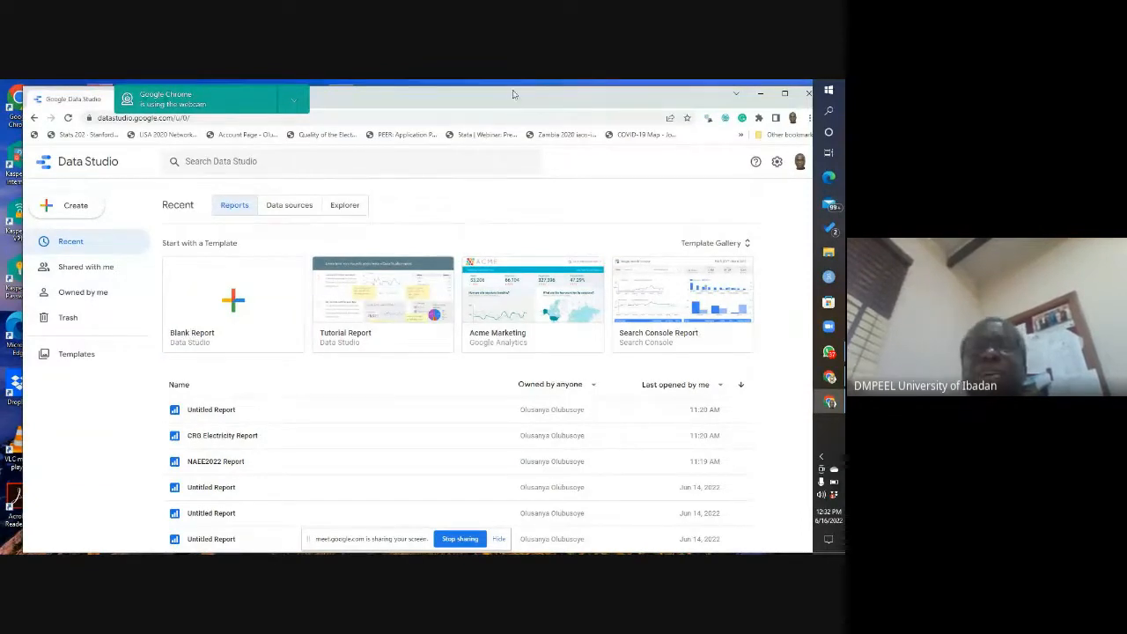
drag(520, 96, 505, 99)
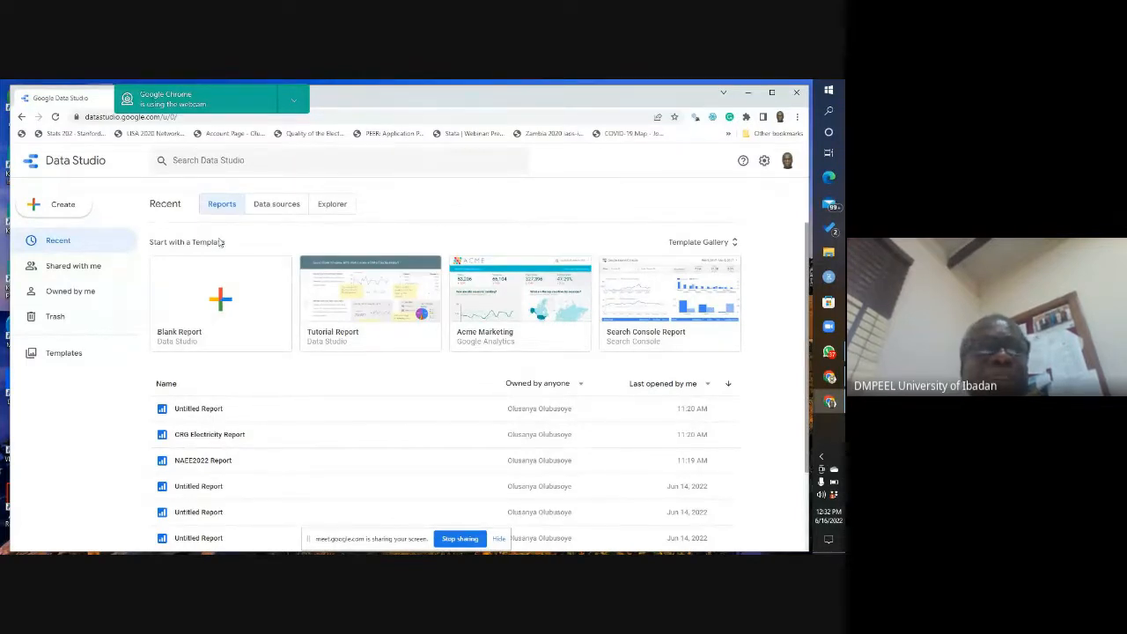
Step: Review the creation options, then the reports under Shared with me and Owned by me
click(61, 208)
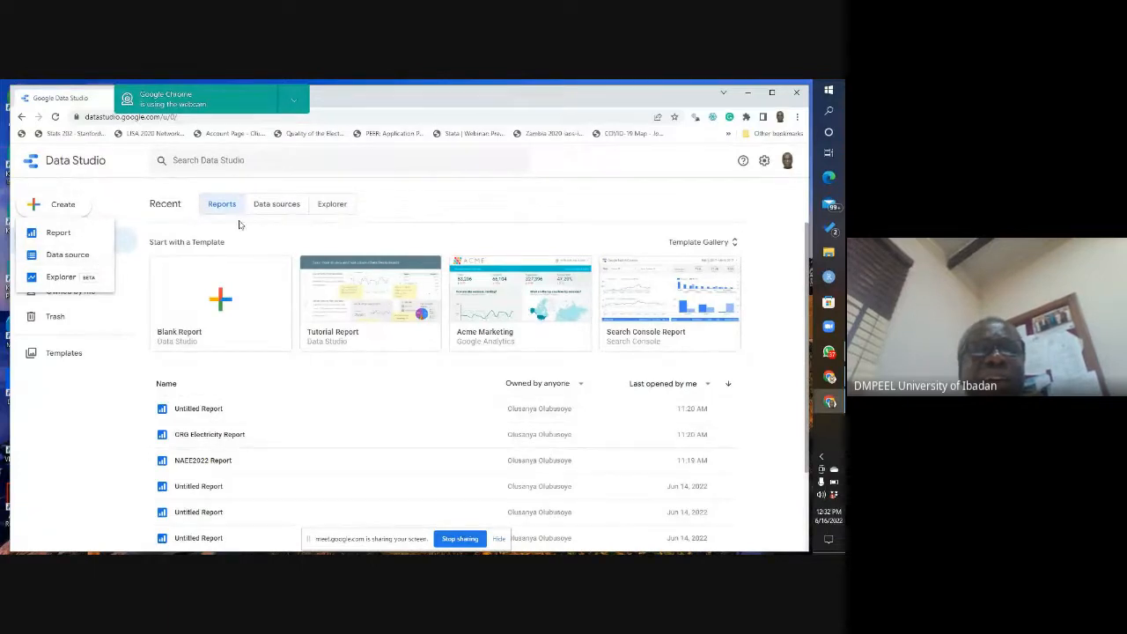
click(472, 207)
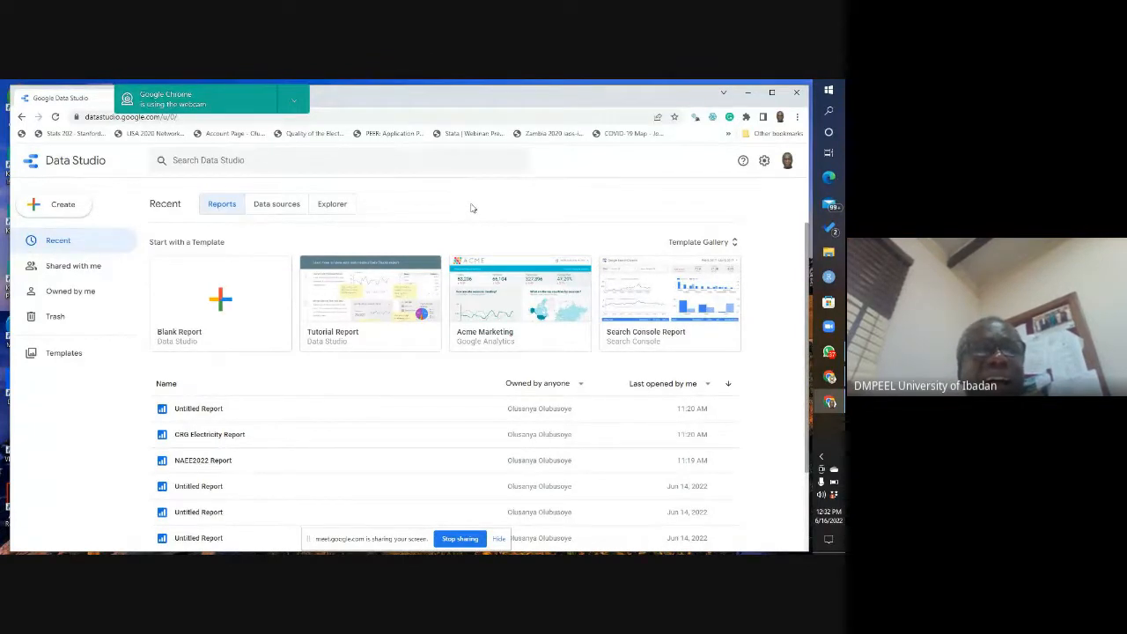
click(67, 274)
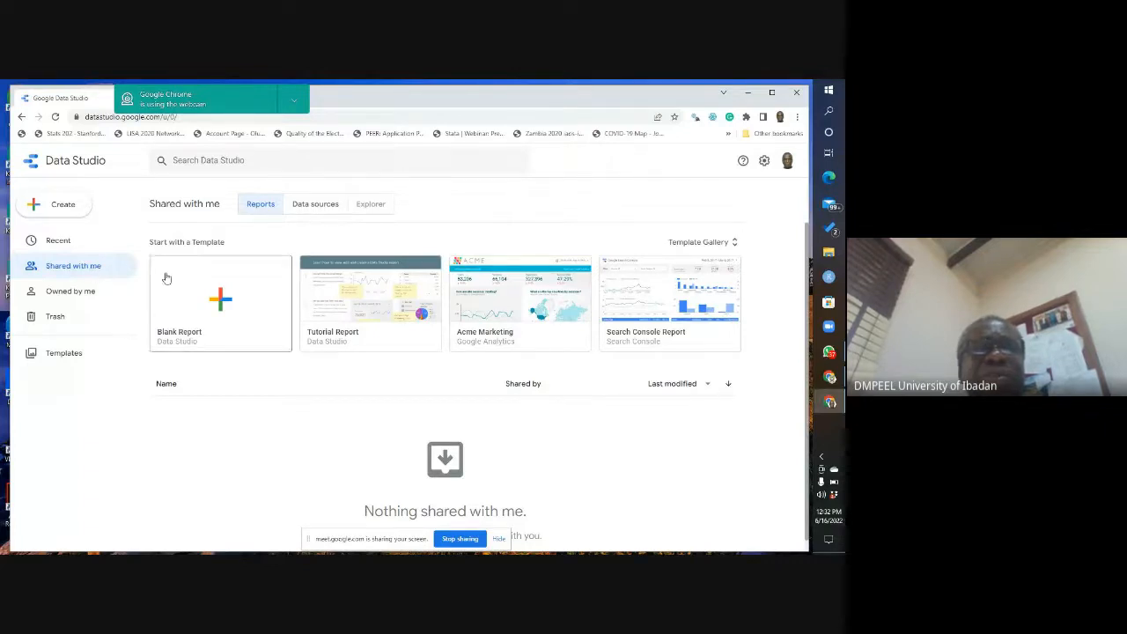
click(73, 299)
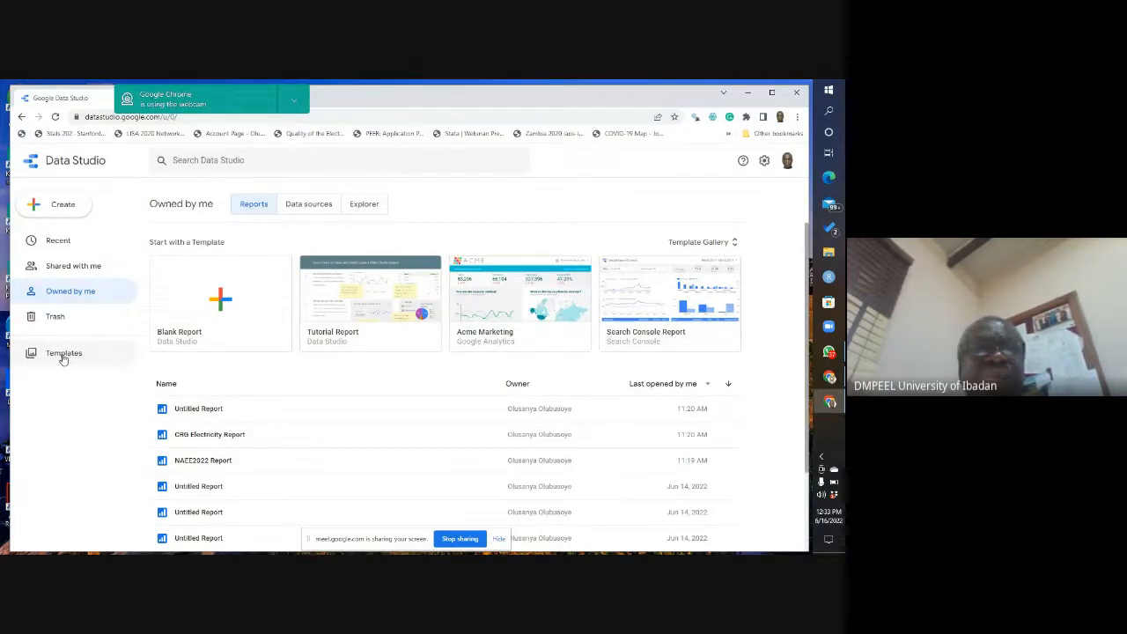
Step: Open the Template Gallery and look through the report templates from Google Analytics to Search Console
click(734, 245)
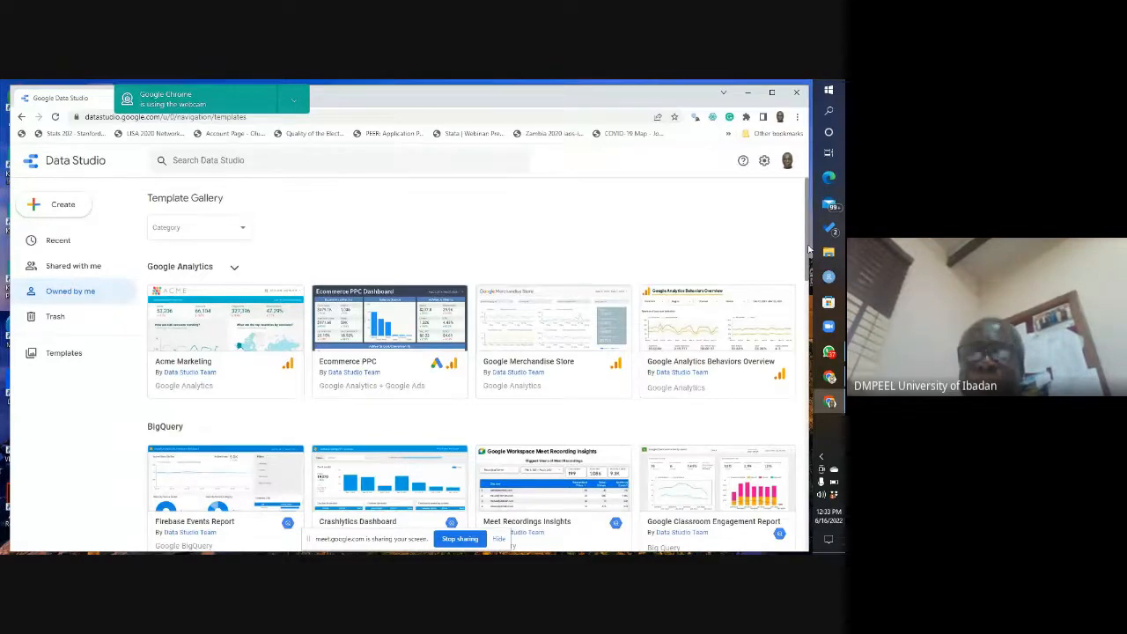
scroll(808, 254, down, 1)
scroll(807, 262, down, 3)
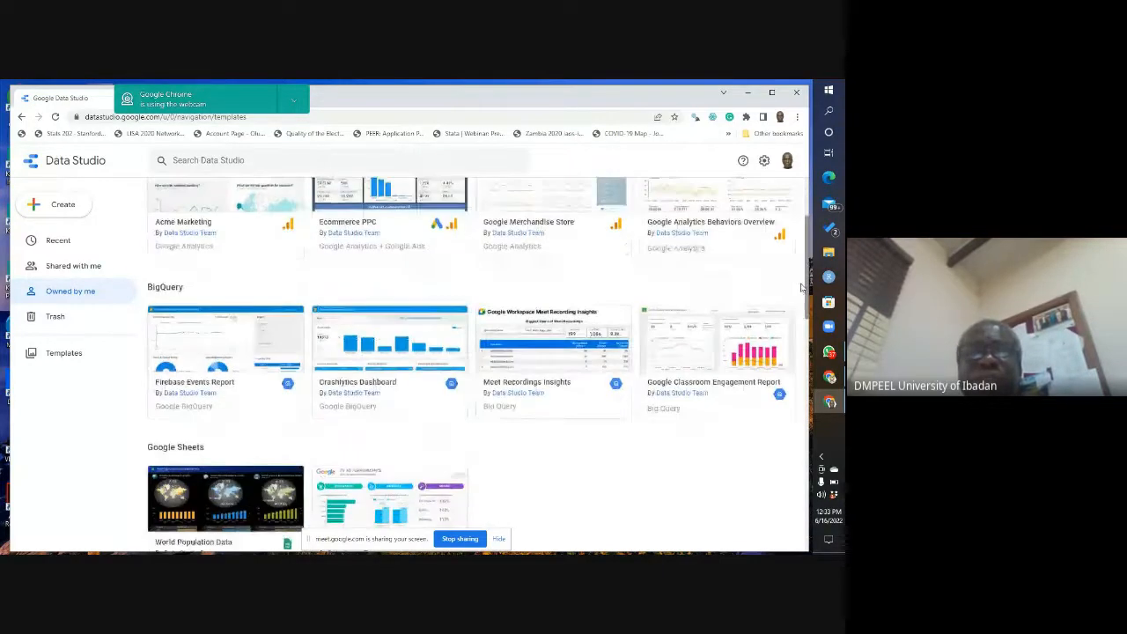
scroll(792, 244, up, 4)
scroll(793, 245, down, 1)
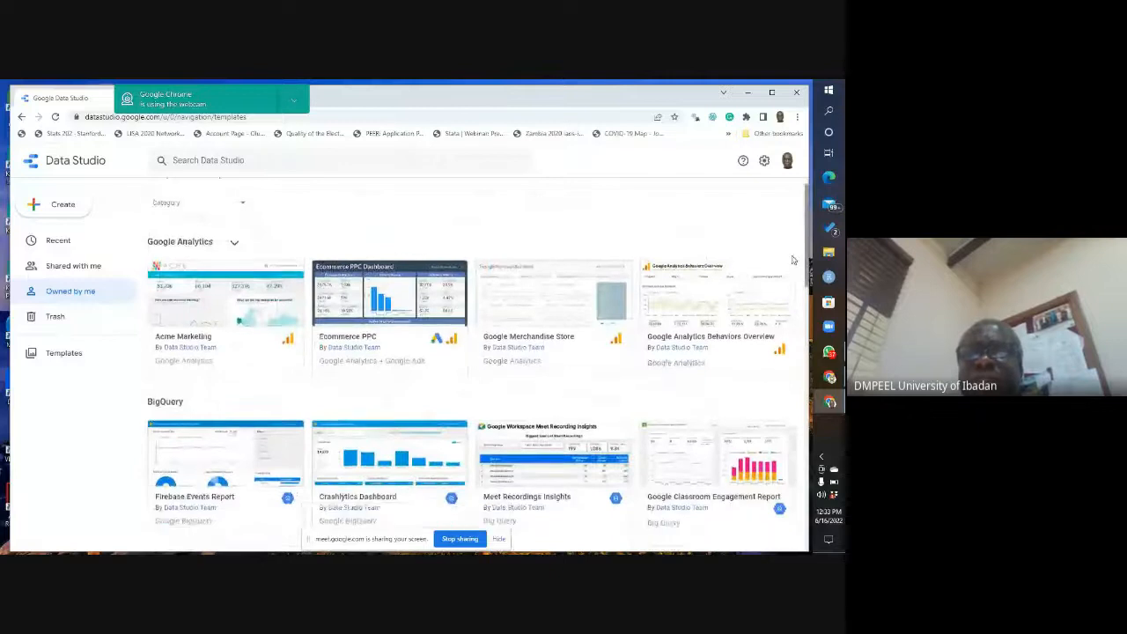
scroll(793, 252, up, 1)
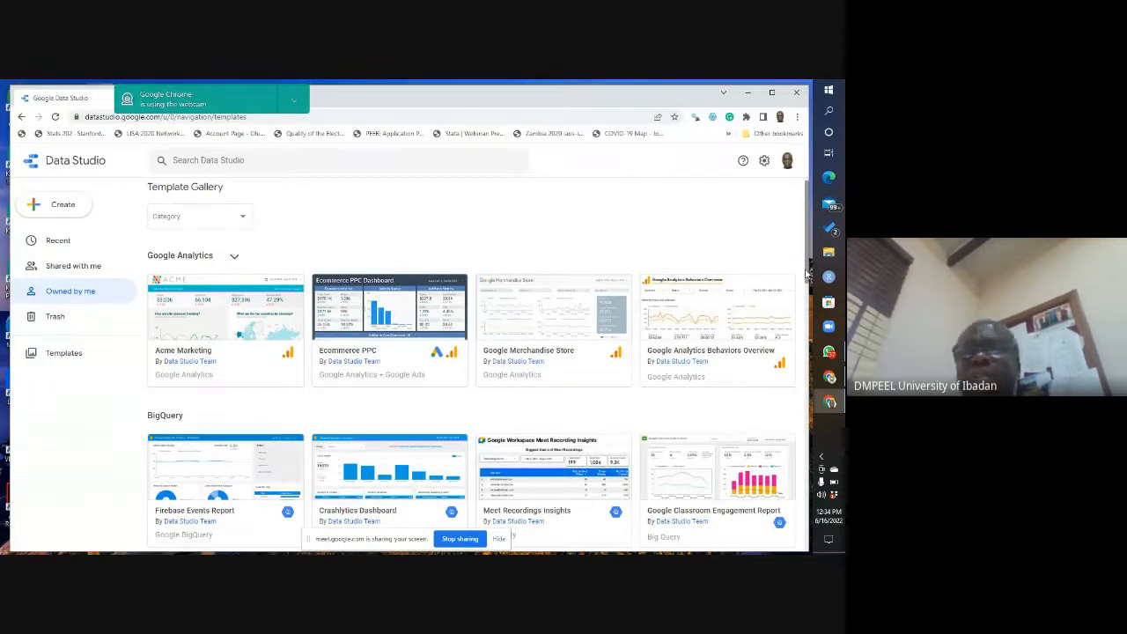
scroll(804, 309, down, 3)
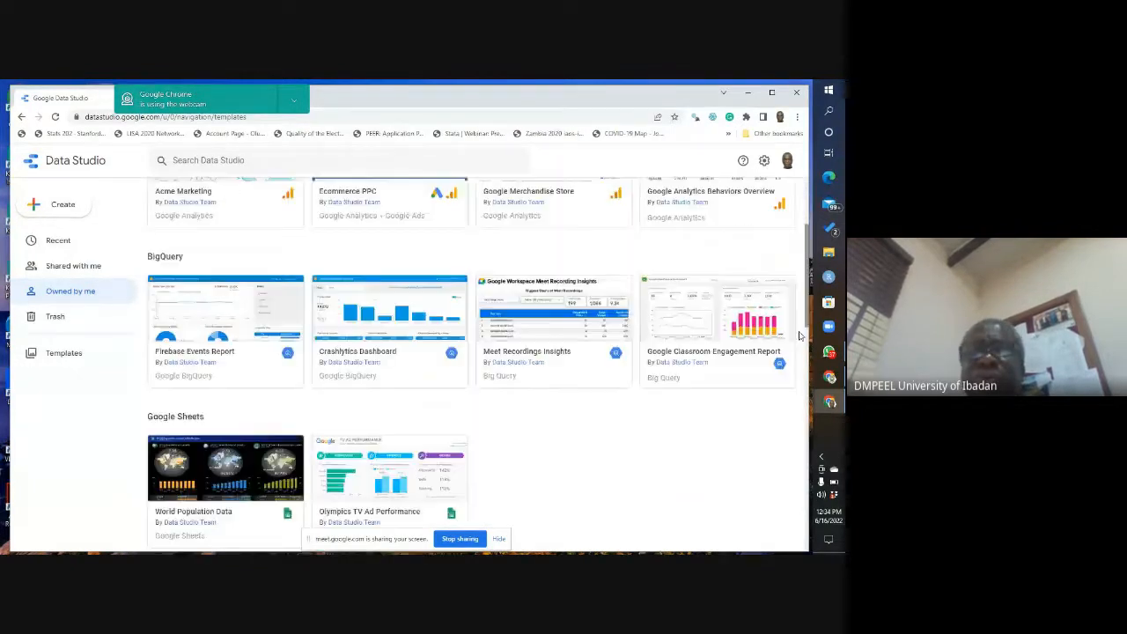
scroll(799, 335, down, 8)
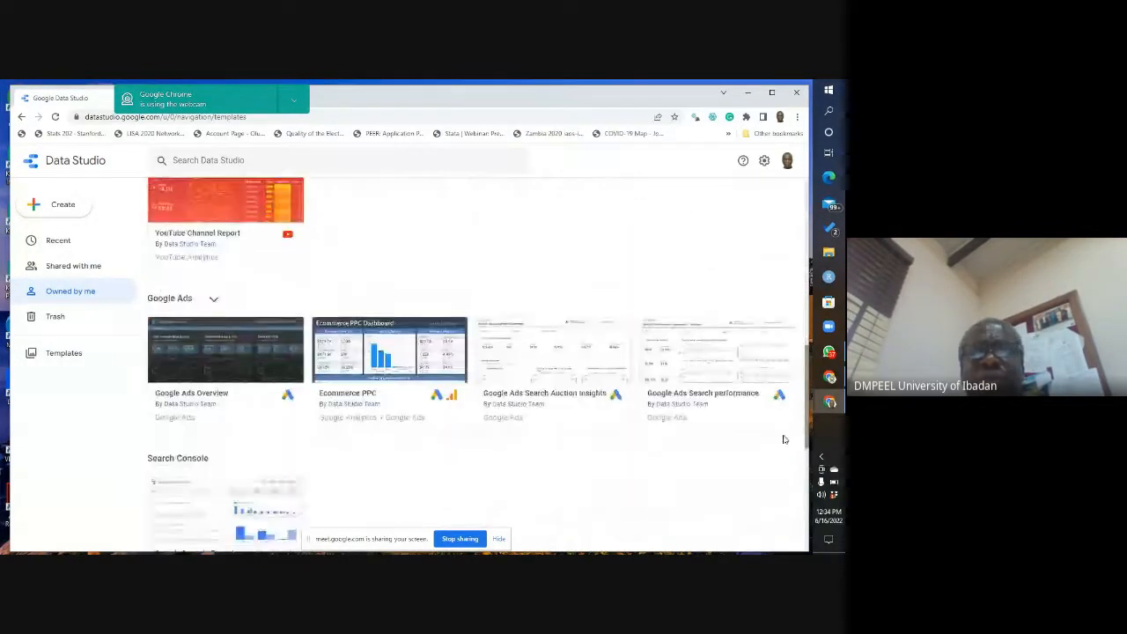
scroll(784, 439, down, 3)
scroll(797, 370, up, 10)
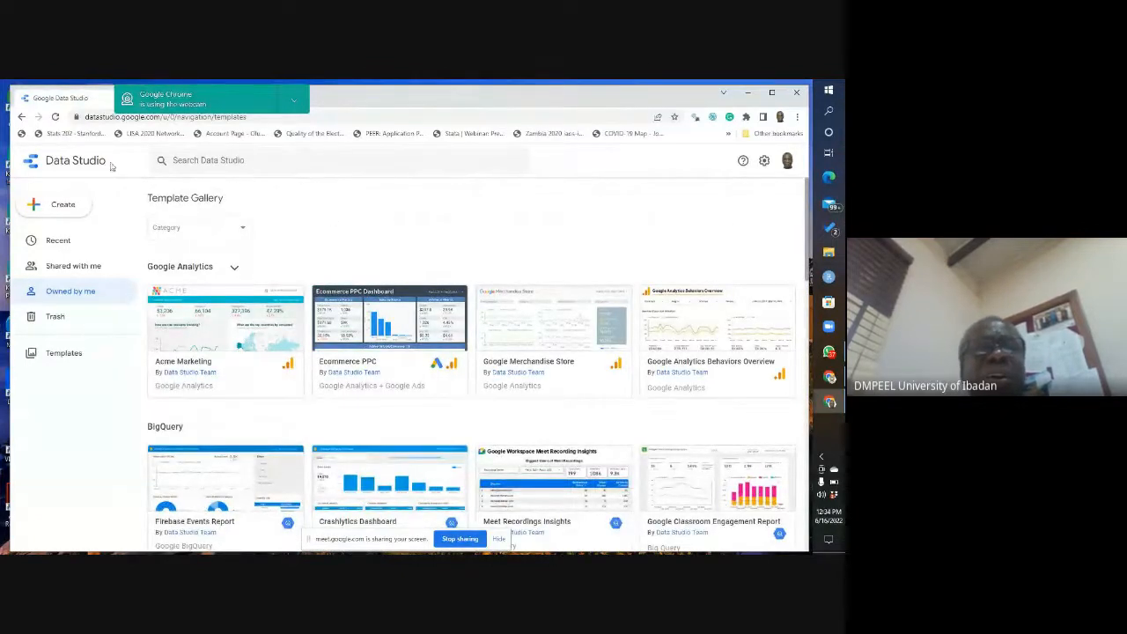
Step: Return to the Data Studio home page, move the webcam notification off the browser tabs and create a blank report
click(33, 163)
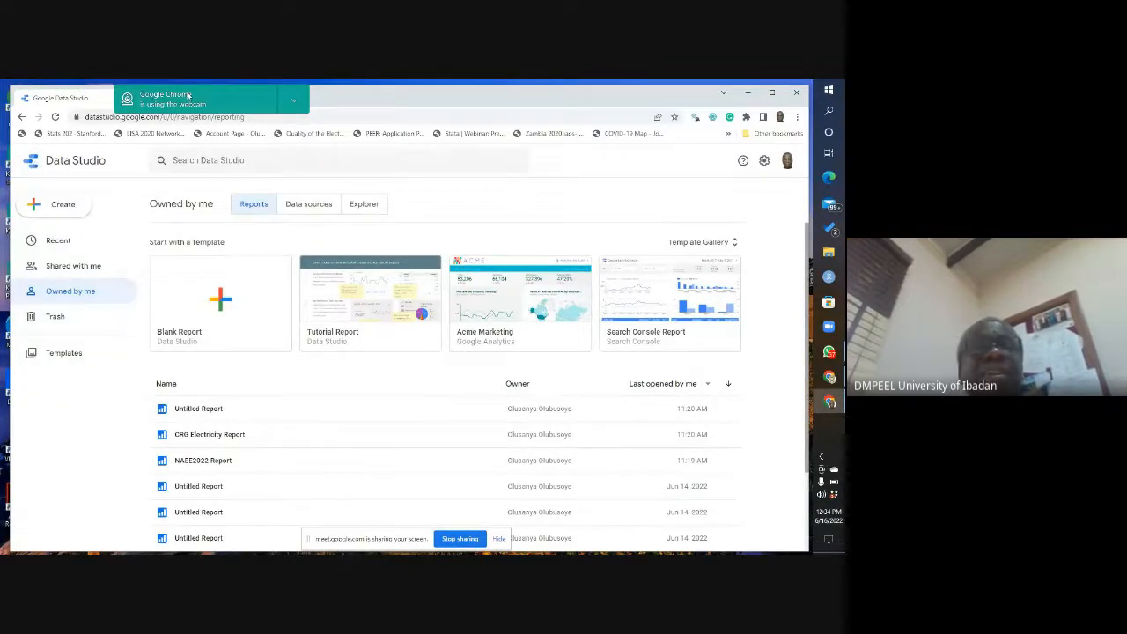
drag(187, 95, 592, 102)
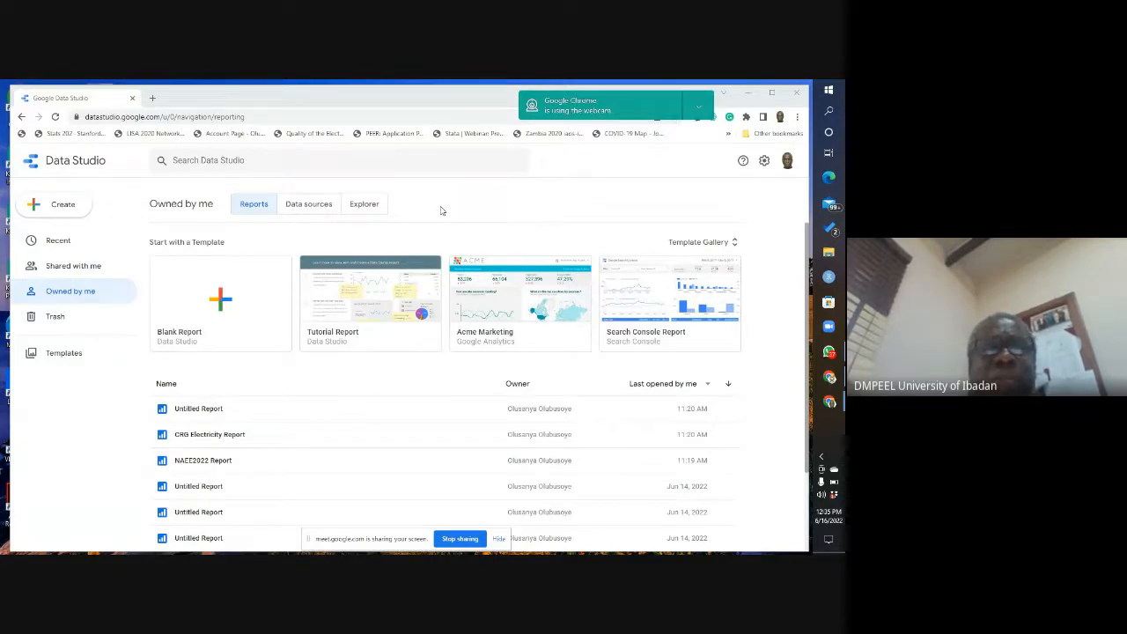
click(231, 315)
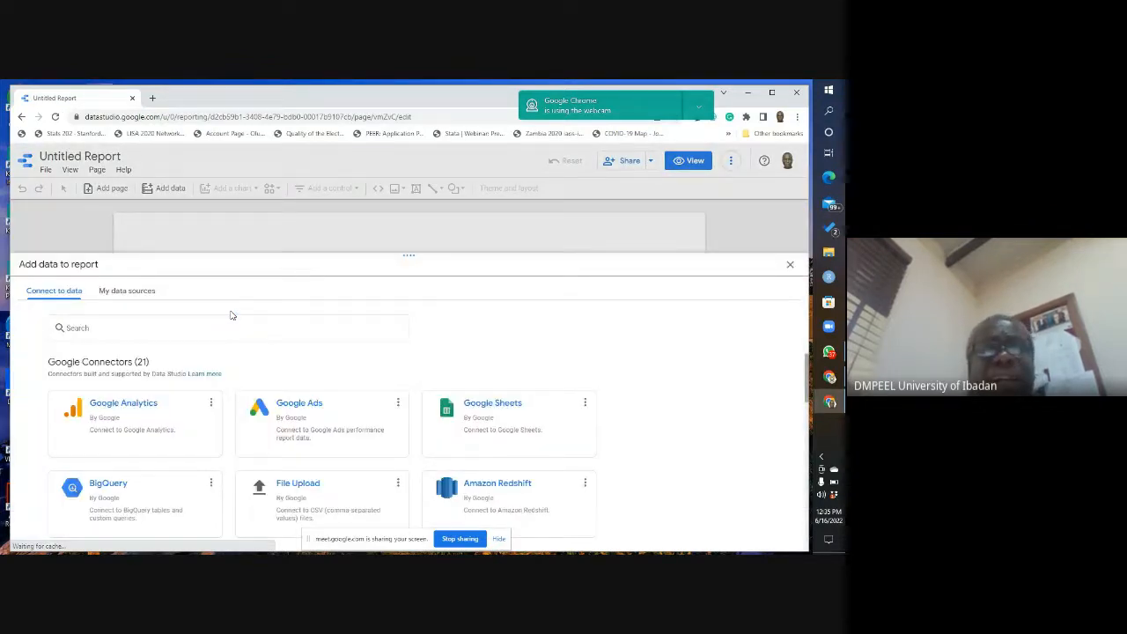
Step: Look up "el" in a new browser tab and open the Google Sheet "Dataset on Access to Electricity and Cooking fuel"
click(153, 100)
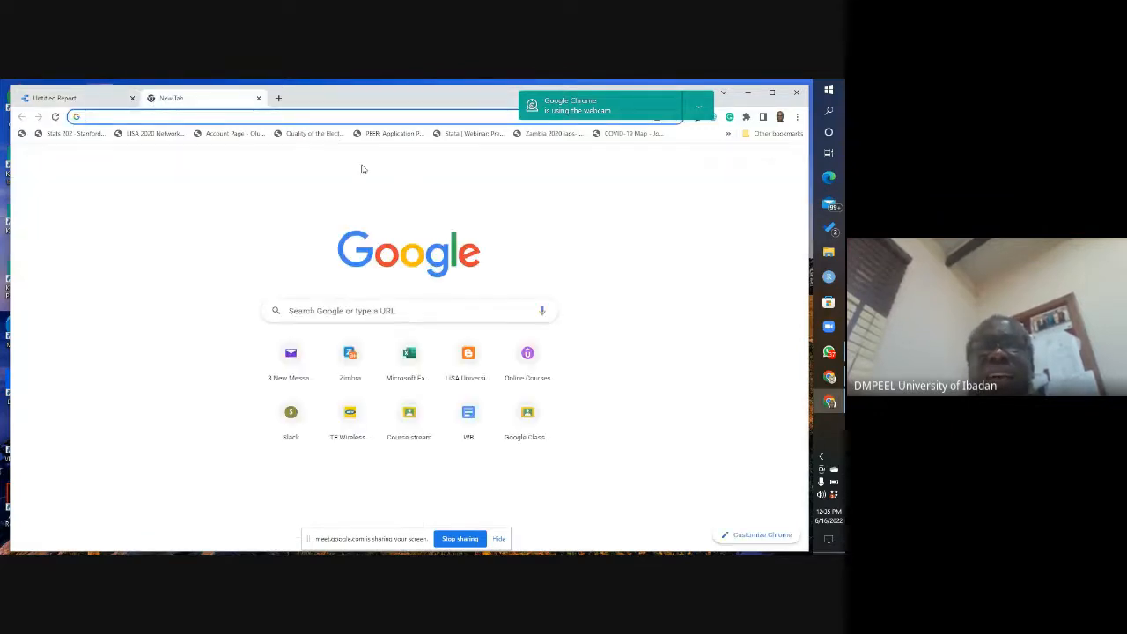
click(836, 385)
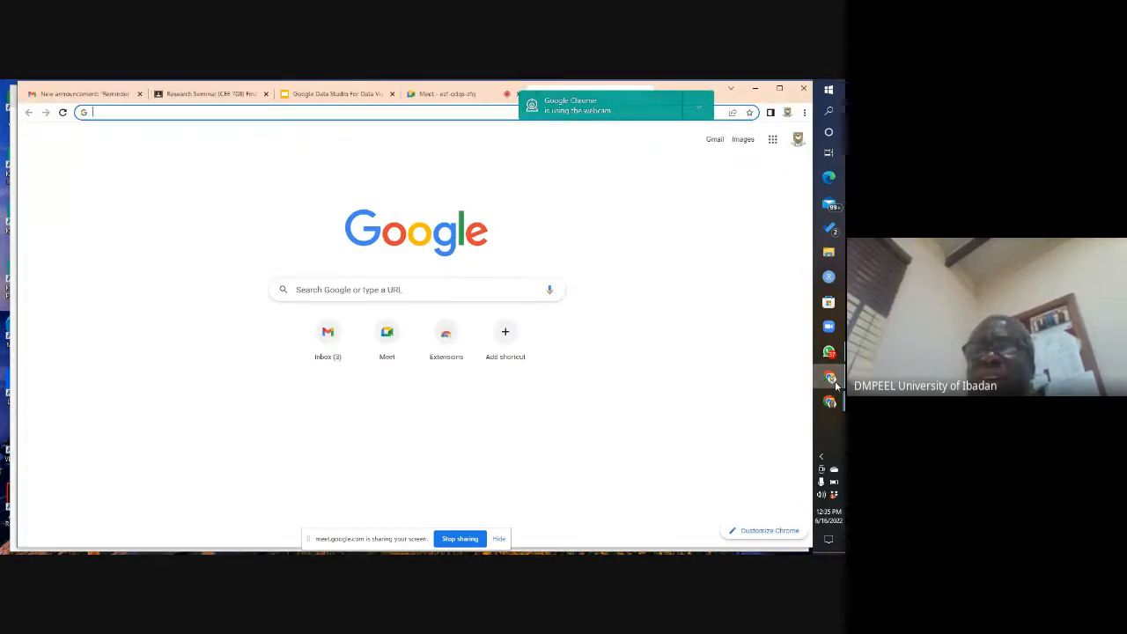
click(830, 385)
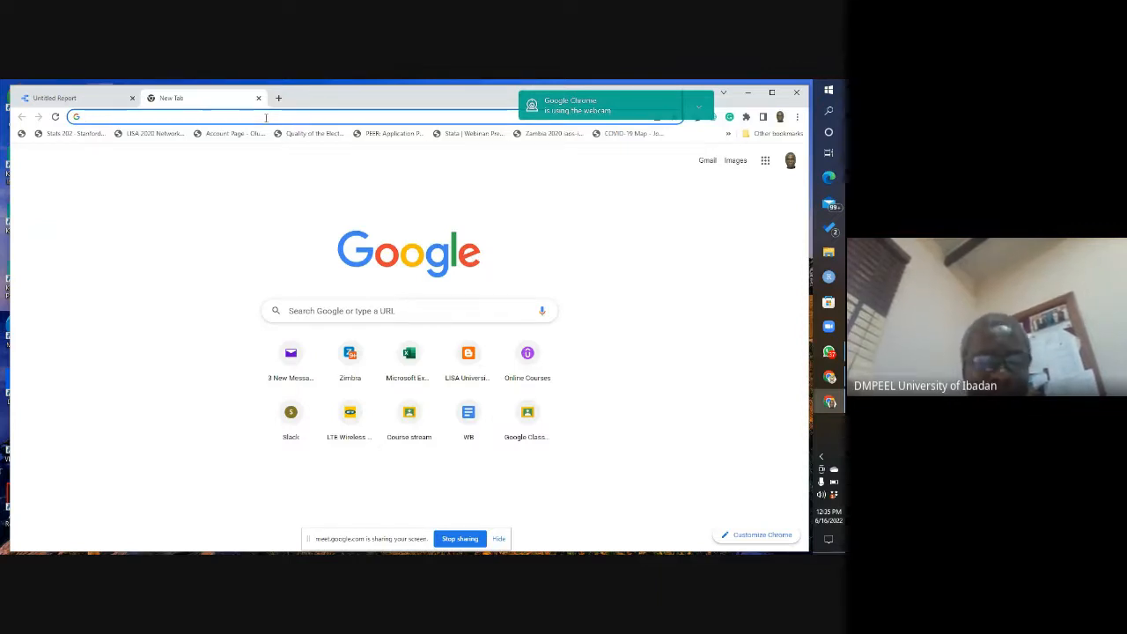
text(e)
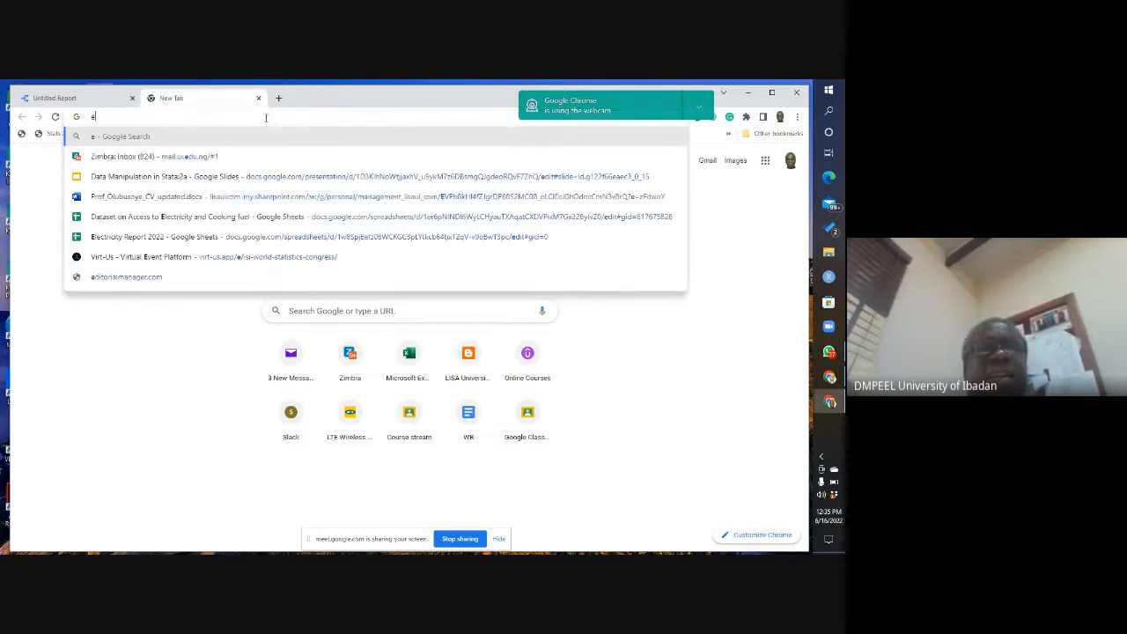
text(l)
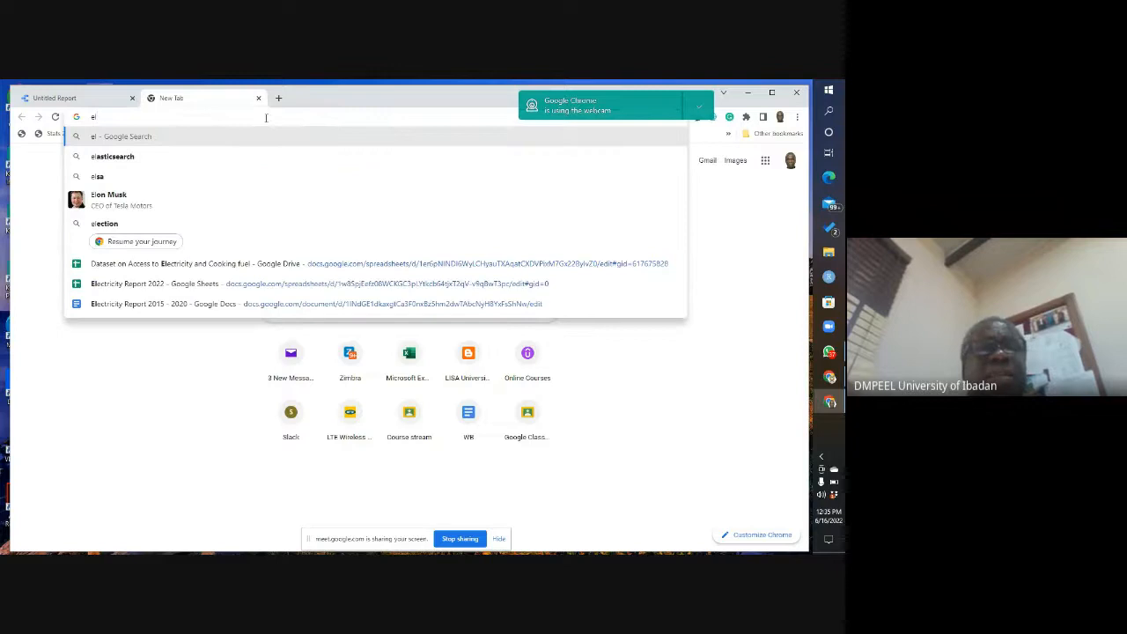
click(331, 268)
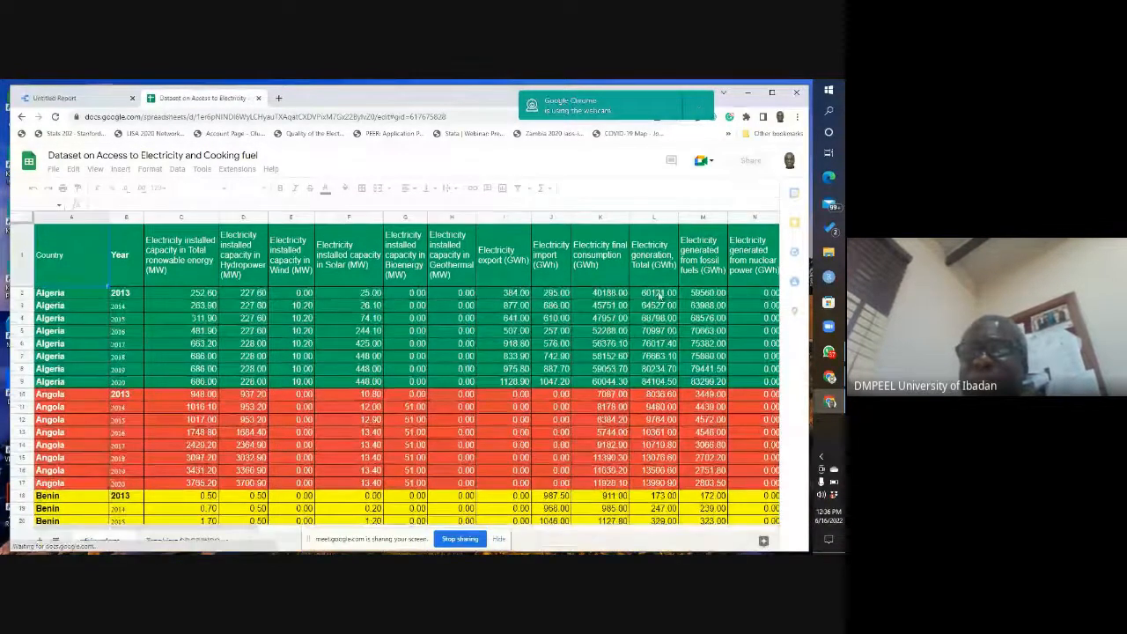
Step: Switch to the other browser window and view the Africa Energy Portal dataset link in the Research Seminar (CEE 708) class stream
click(831, 378)
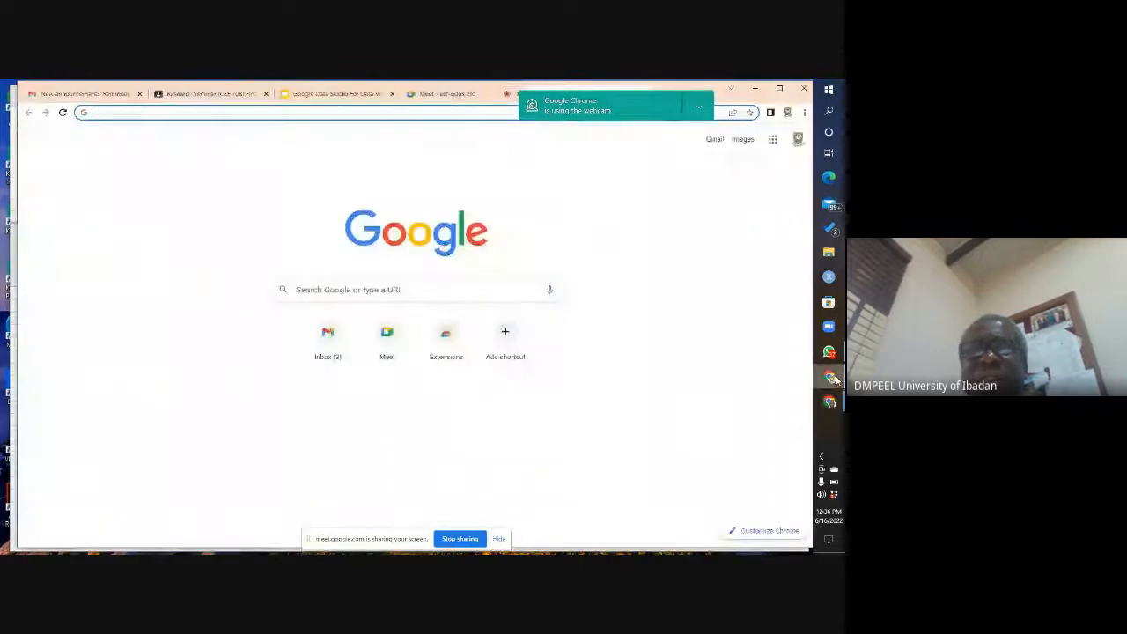
click(342, 95)
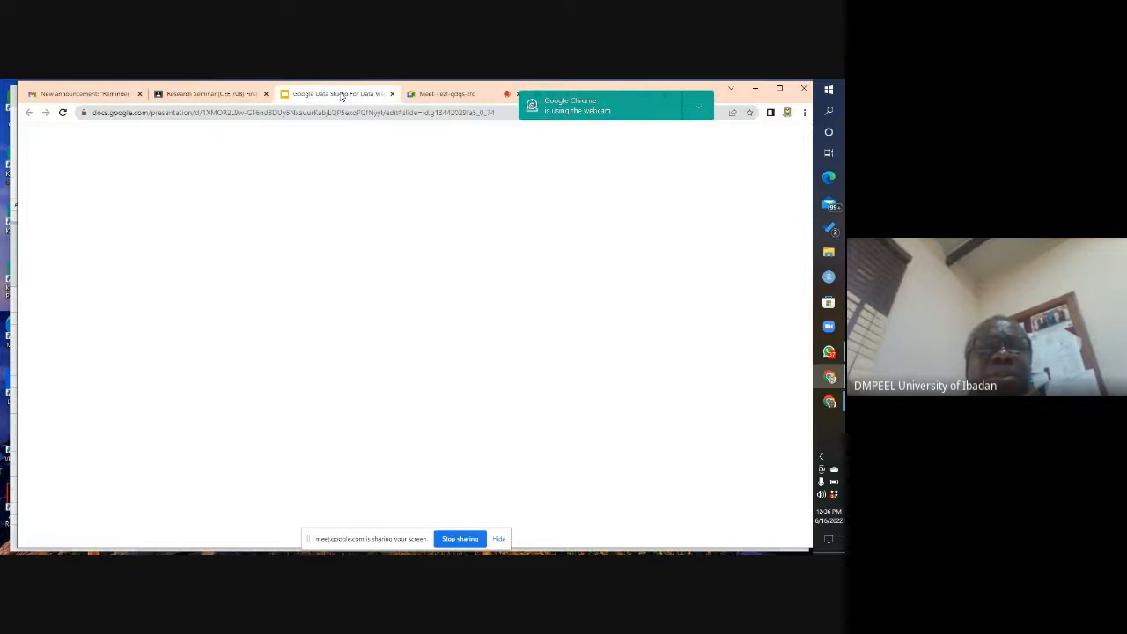
click(214, 95)
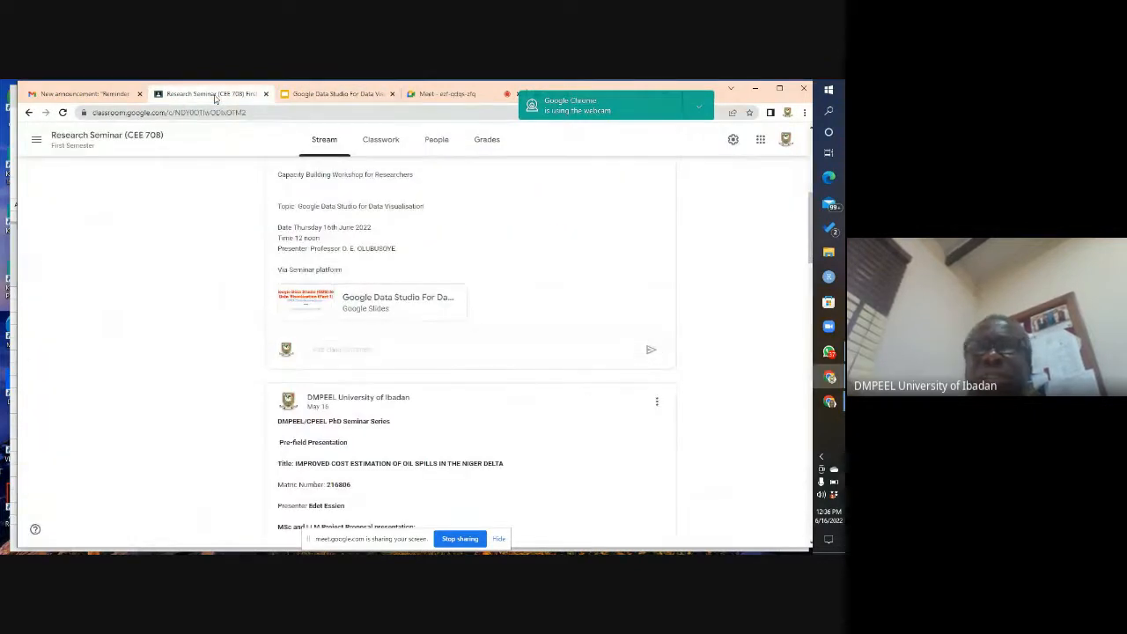
drag(810, 259, 810, 197)
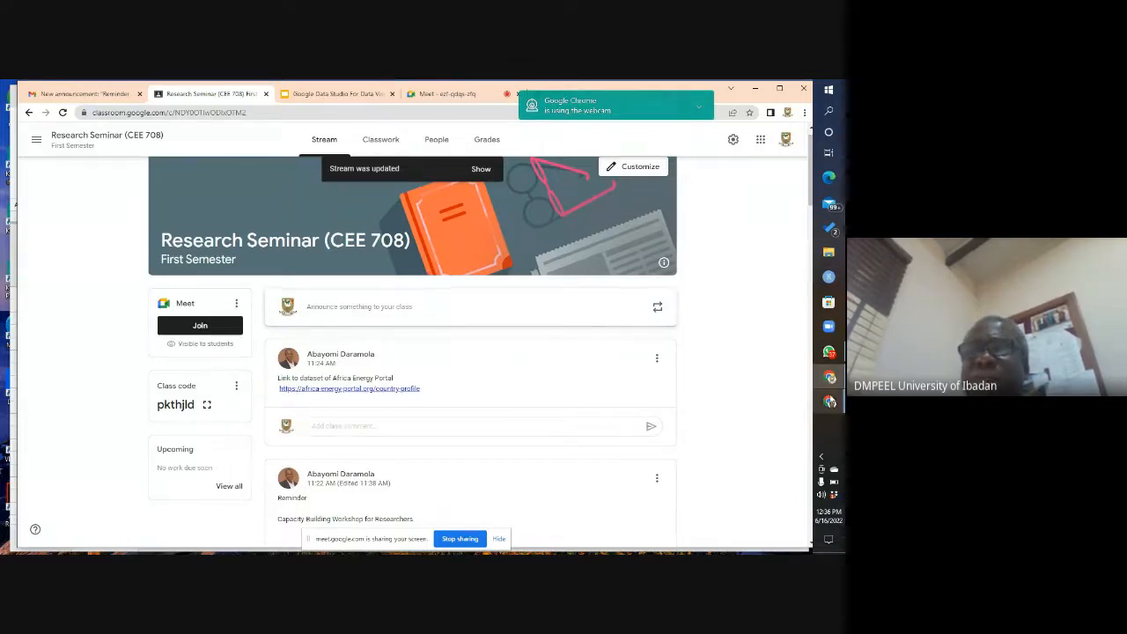
Step: Return to the dataset spreadsheet and examine its africaelect and Tracking SDG7/WBG sheets
mouse_move(830, 401)
click(777, 414)
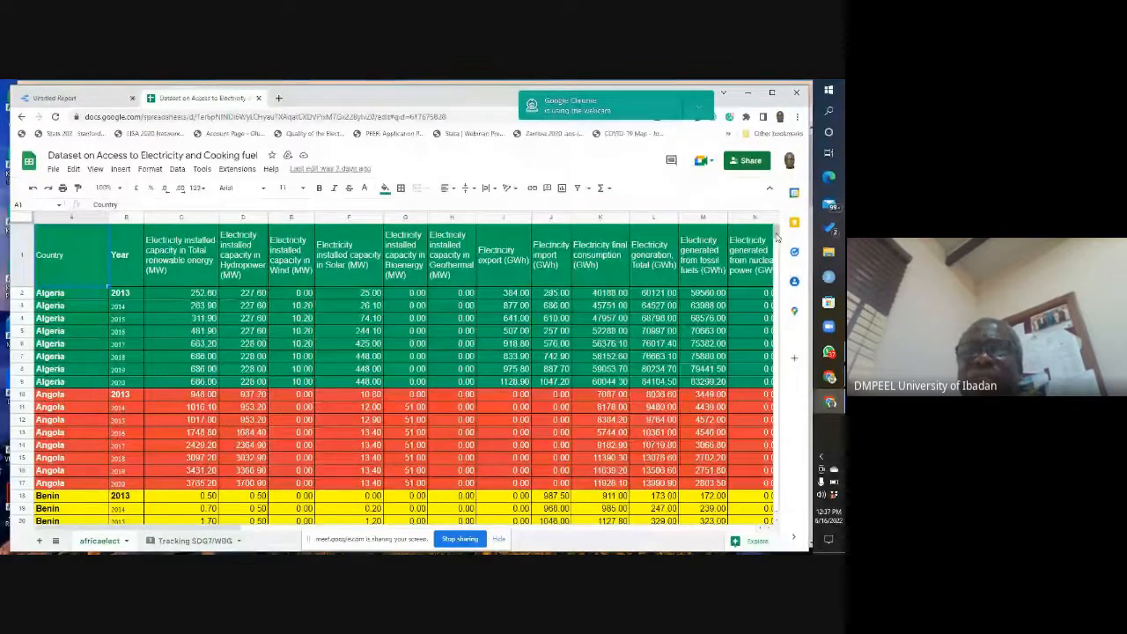
mouse_move(776, 234)
mouse_down()
mouse_move(775, 428)
mouse_move(782, 225)
mouse_up()
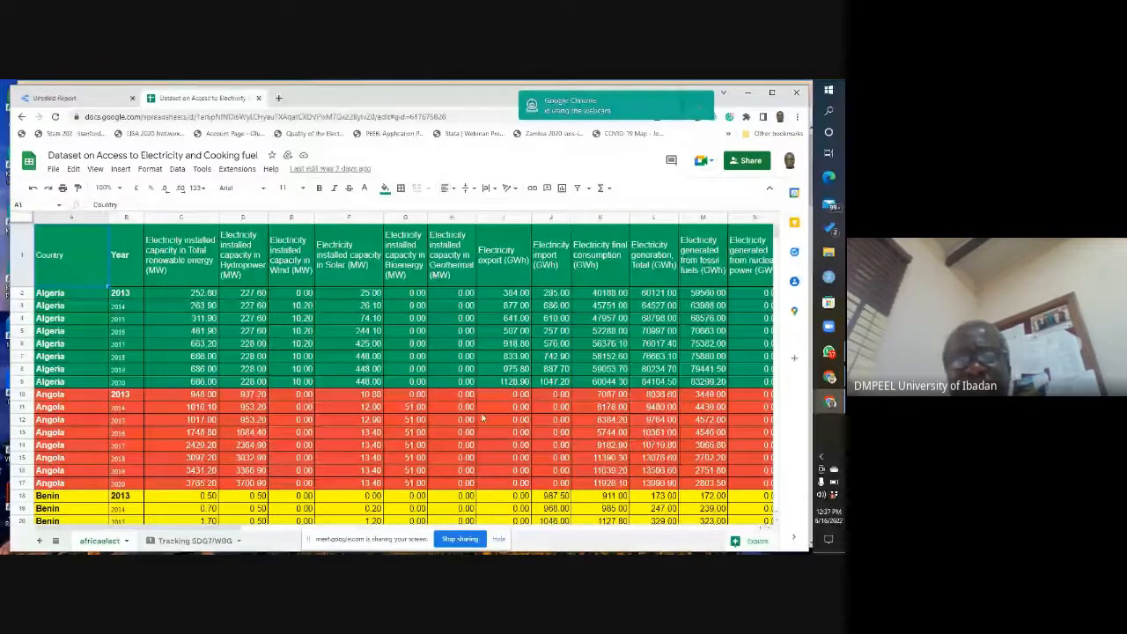
drag(229, 529, 114, 520)
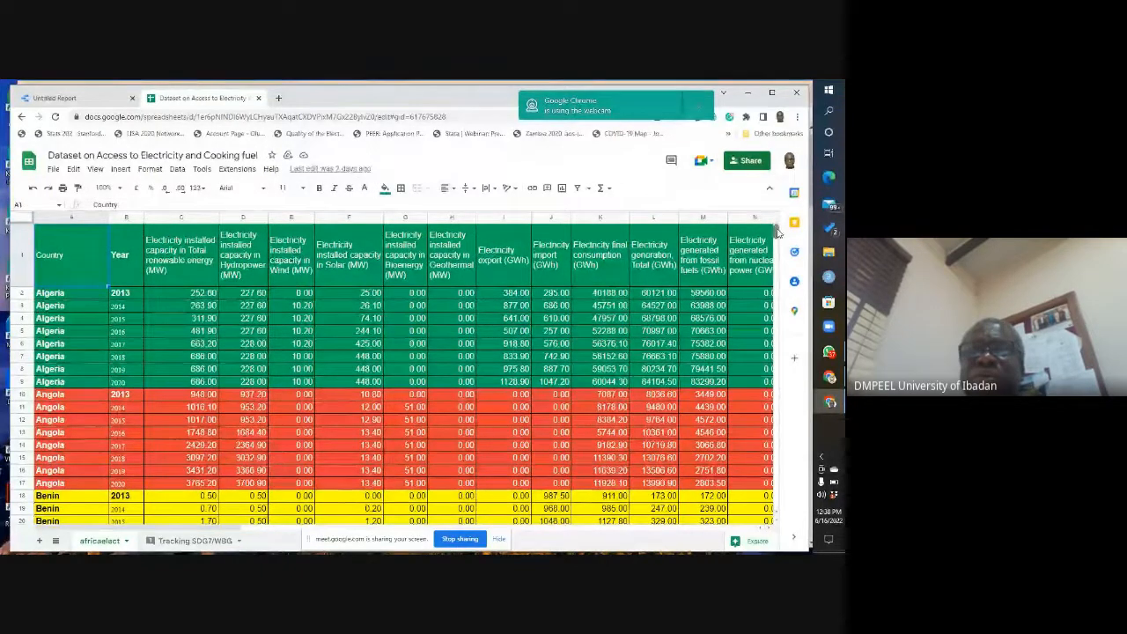
scroll(775, 230, down, 1)
scroll(775, 231, up, 1)
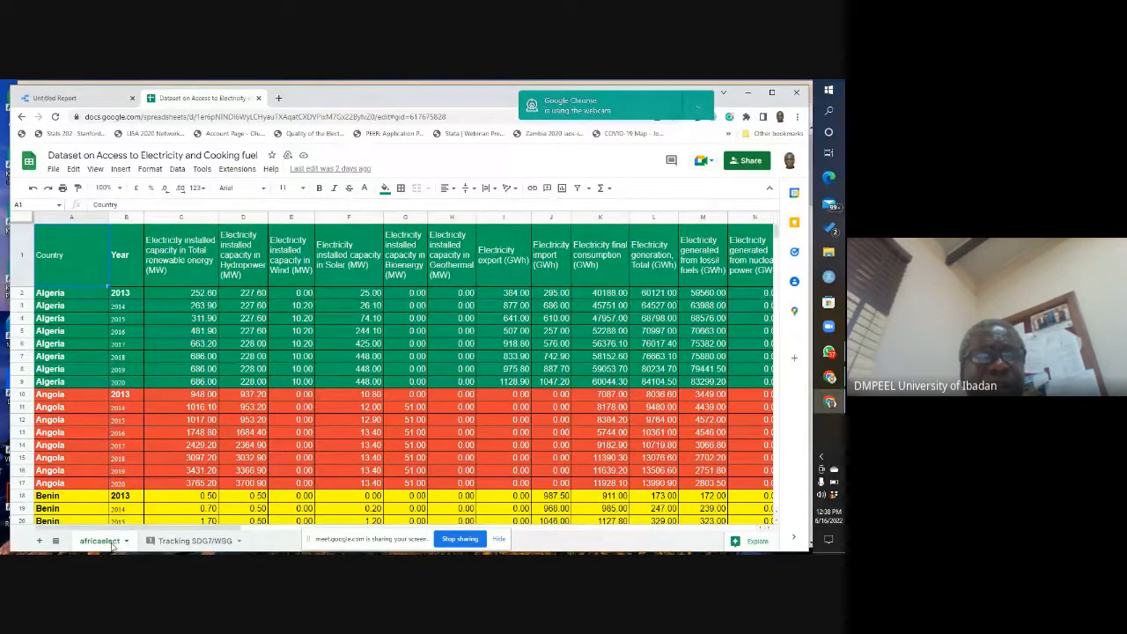
click(202, 546)
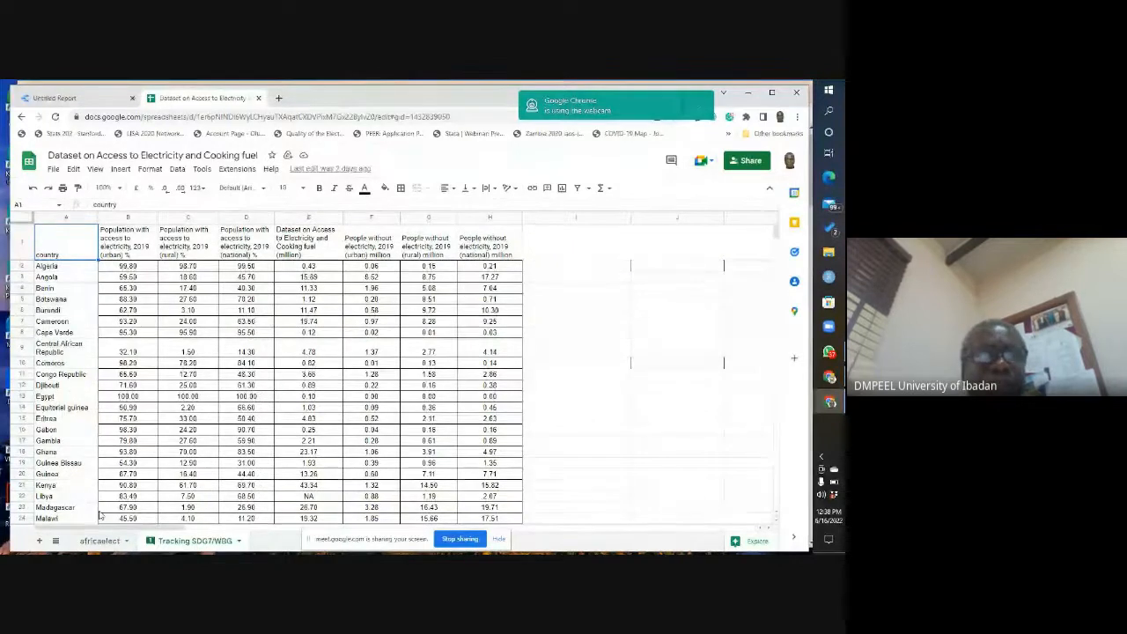
click(95, 546)
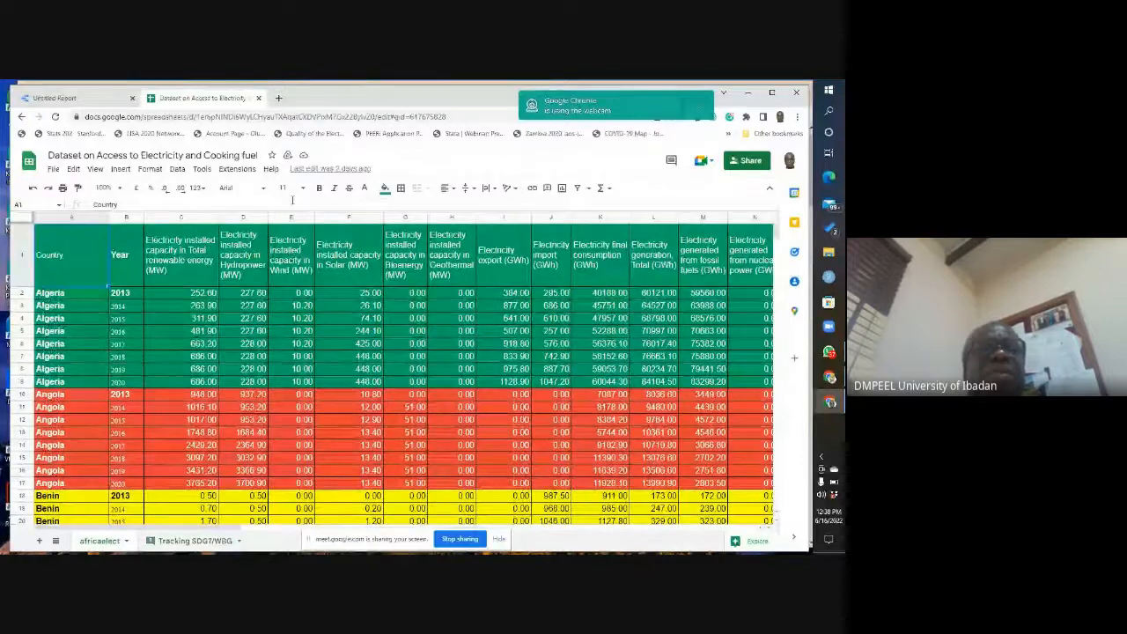
Step: Leave the current untitled report for the Data Studio home page and create another blank report
click(82, 102)
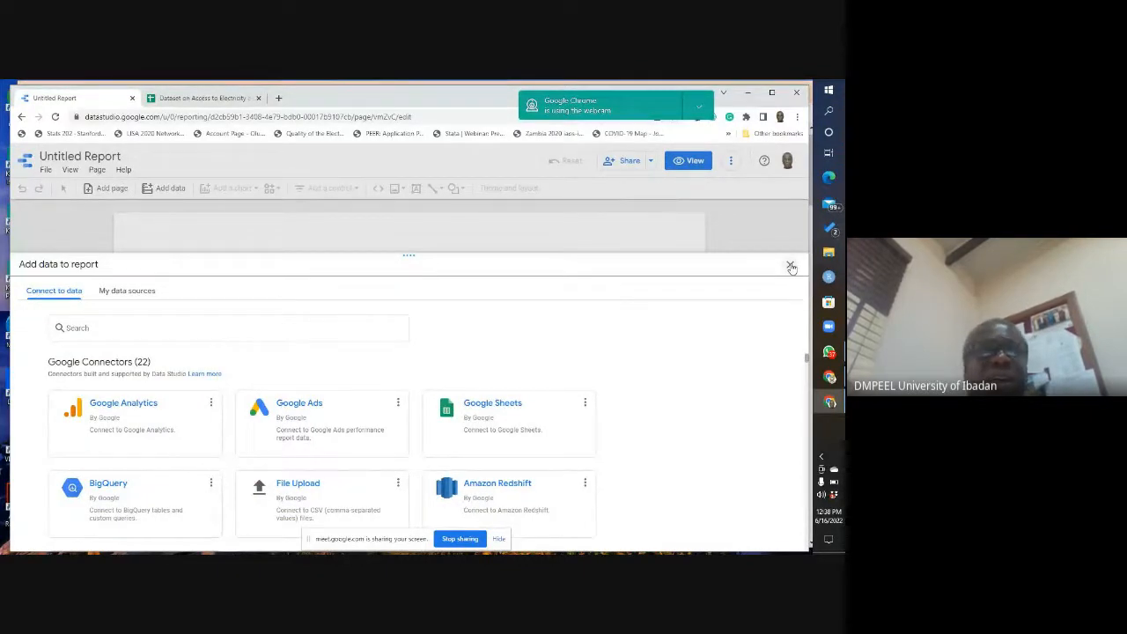
click(791, 266)
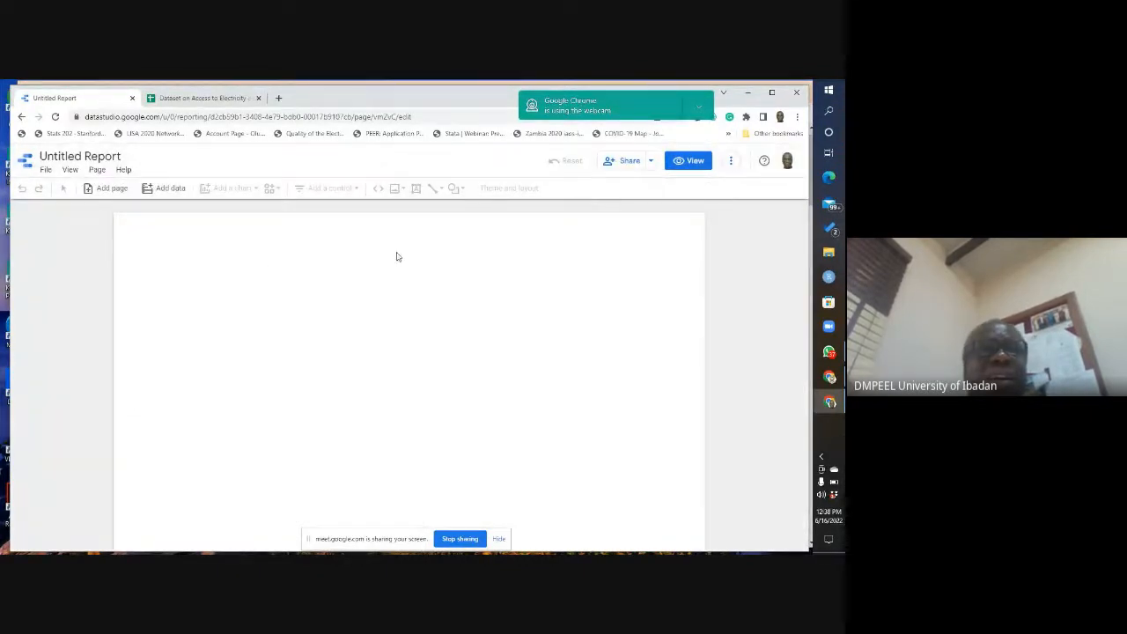
click(29, 171)
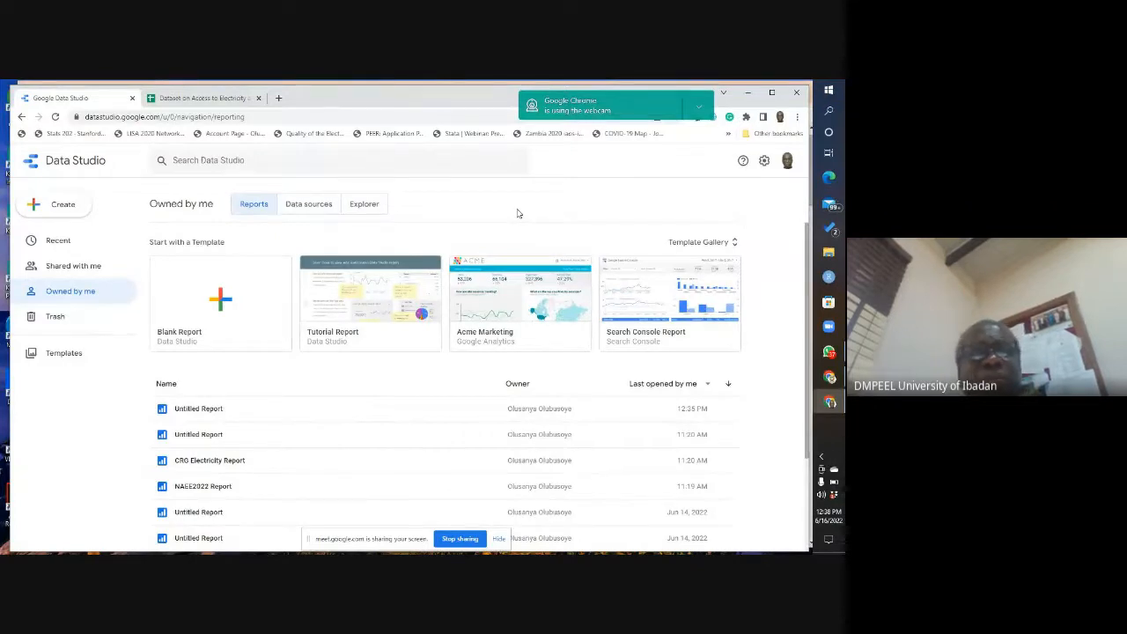
click(222, 302)
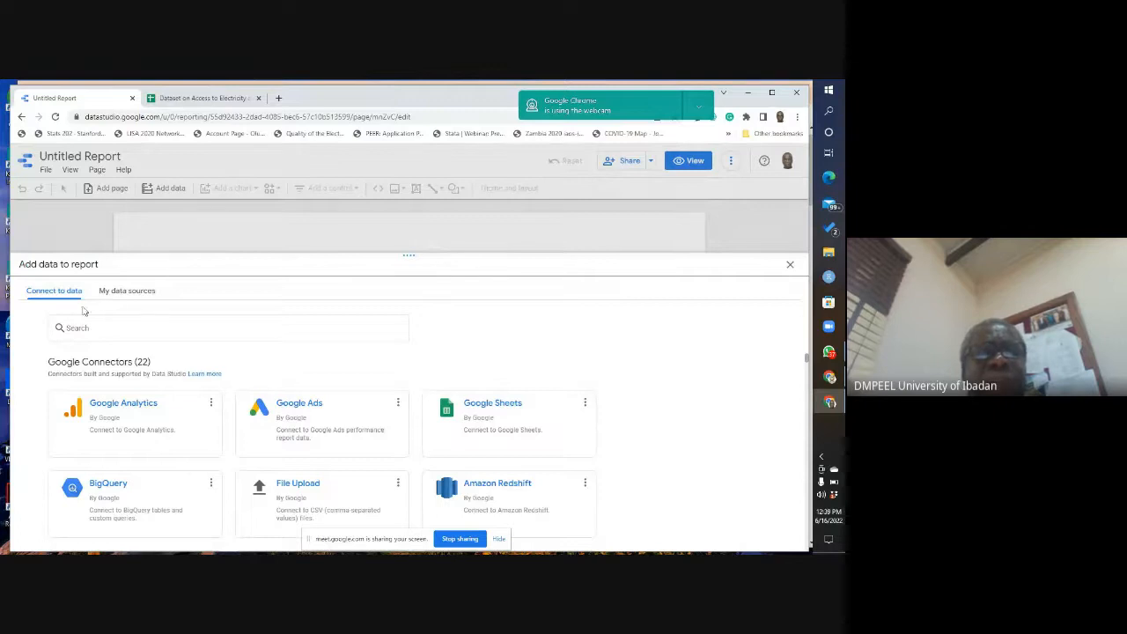
Step: Review the existing data sources and the available Google connectors for the new report
click(130, 298)
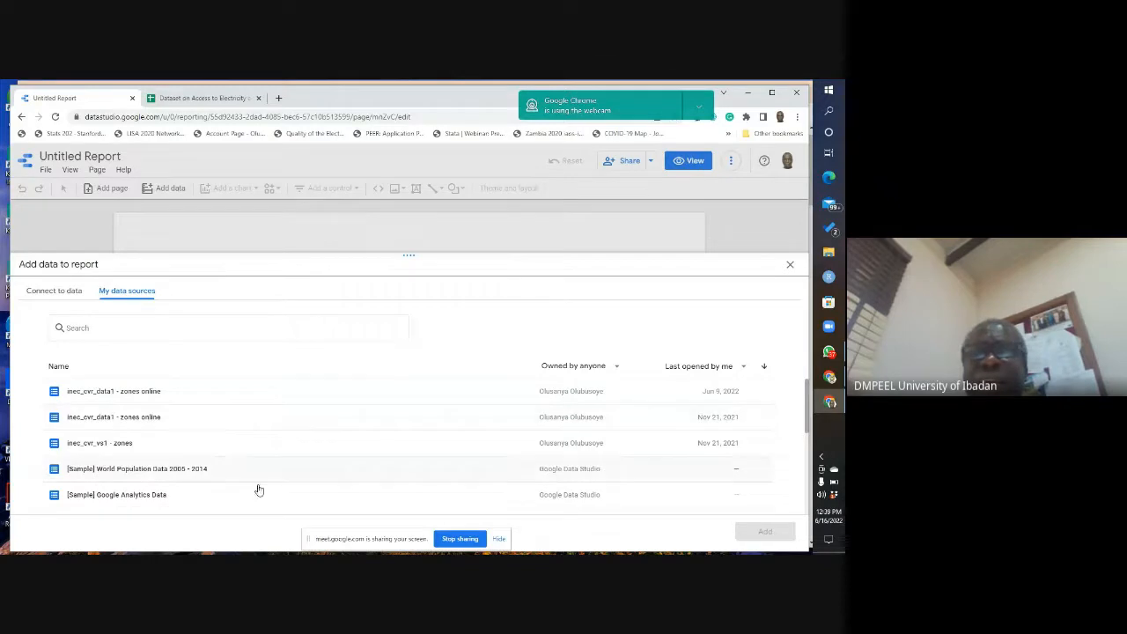
click(55, 293)
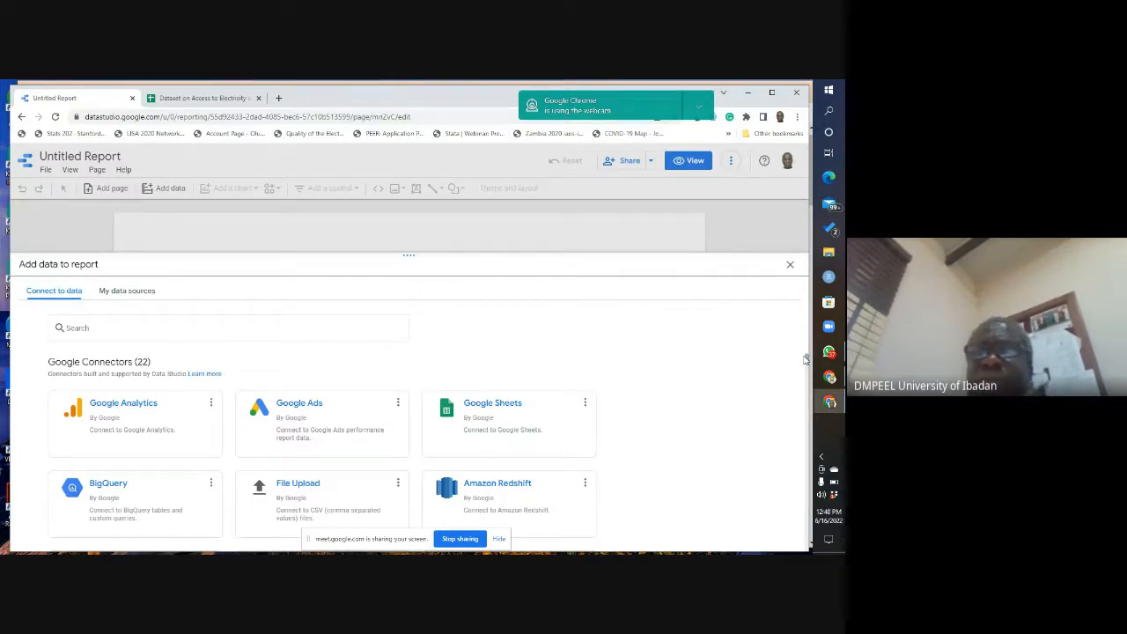
scroll(808, 363, down, 2)
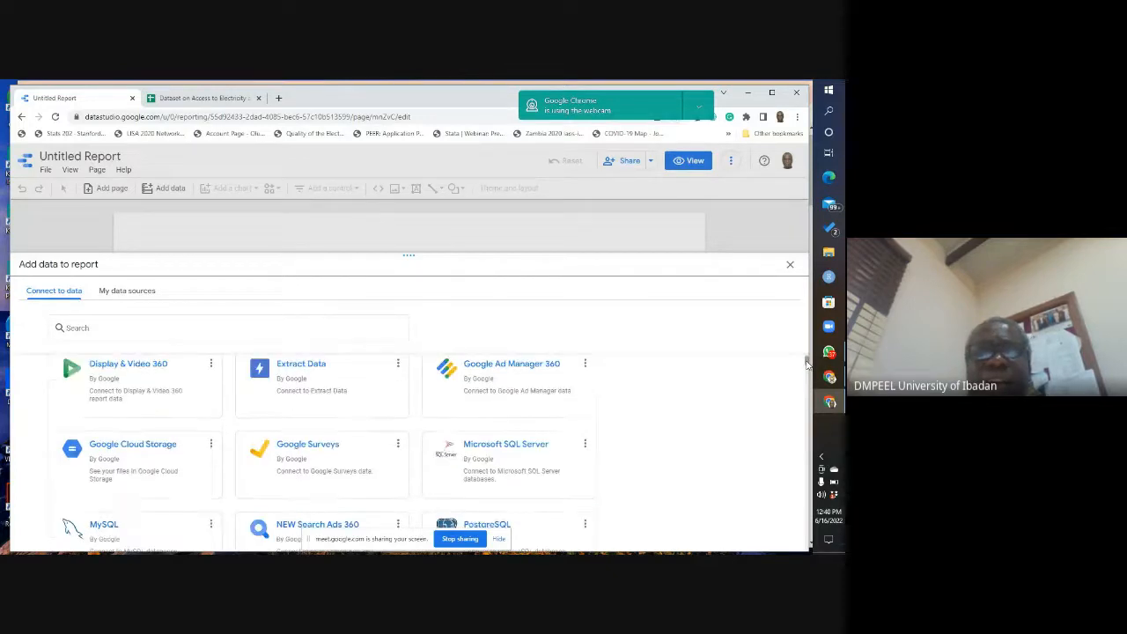
scroll(808, 362, up, 3)
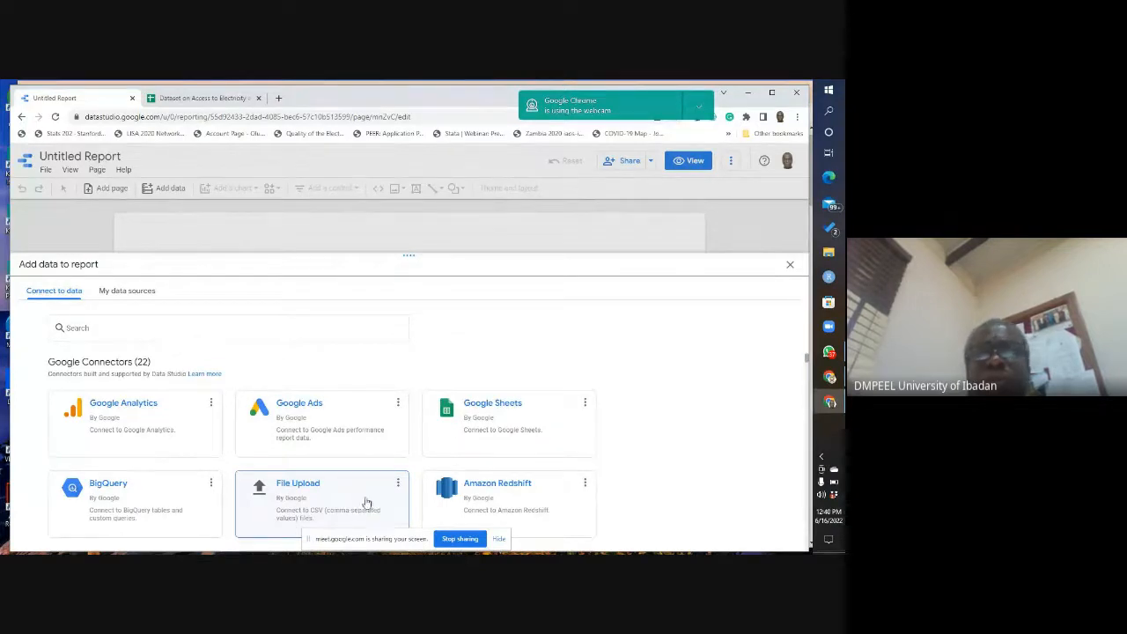
Step: Choose the Google Sheets connector and select the "Dataset on Access to Electricity and Cooking fuel" spreadsheet, checking it against the open sheet
click(501, 409)
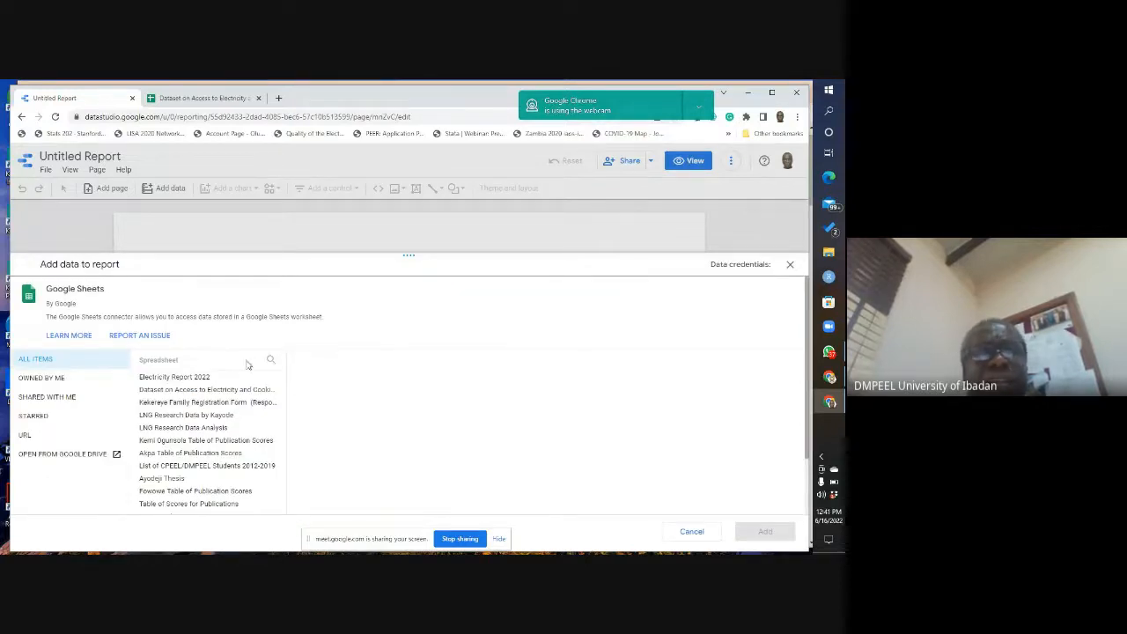
click(148, 392)
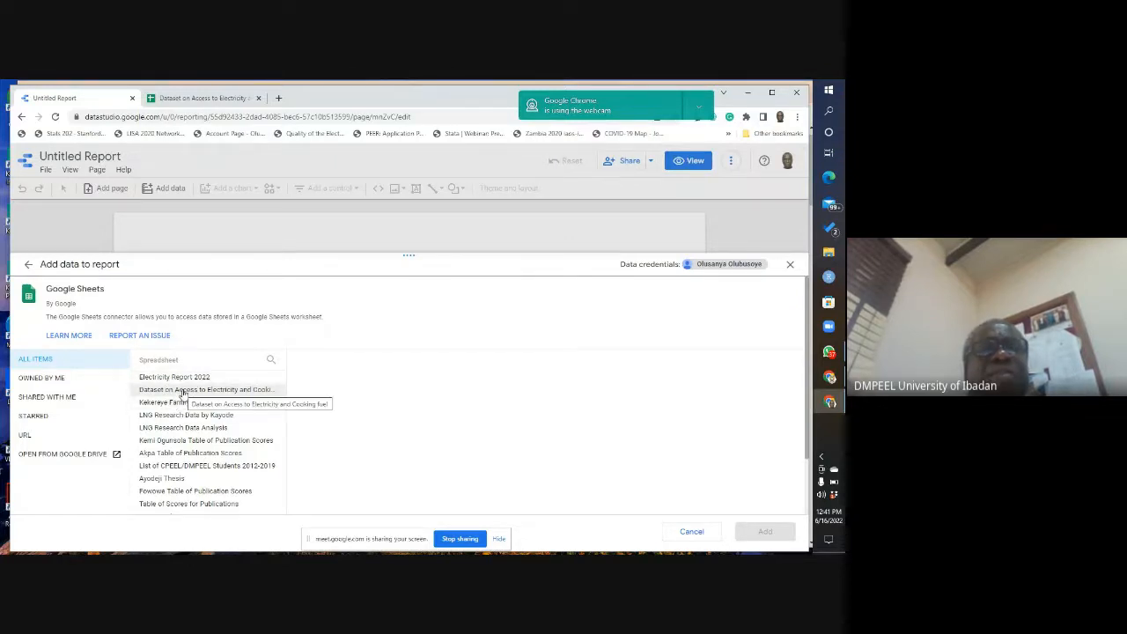
click(190, 99)
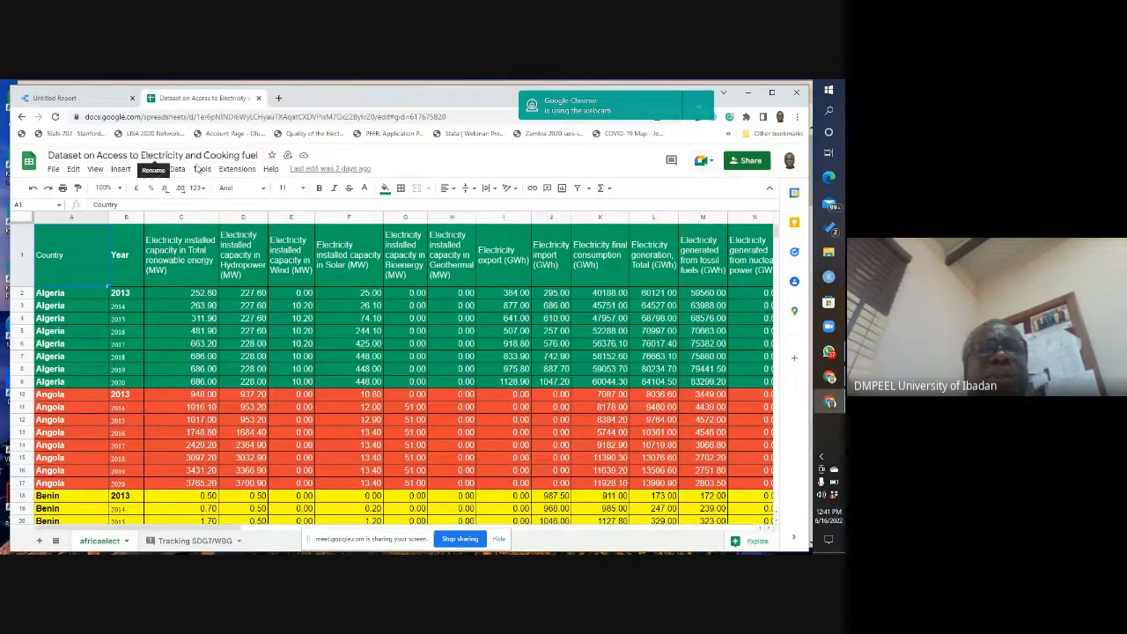
click(87, 98)
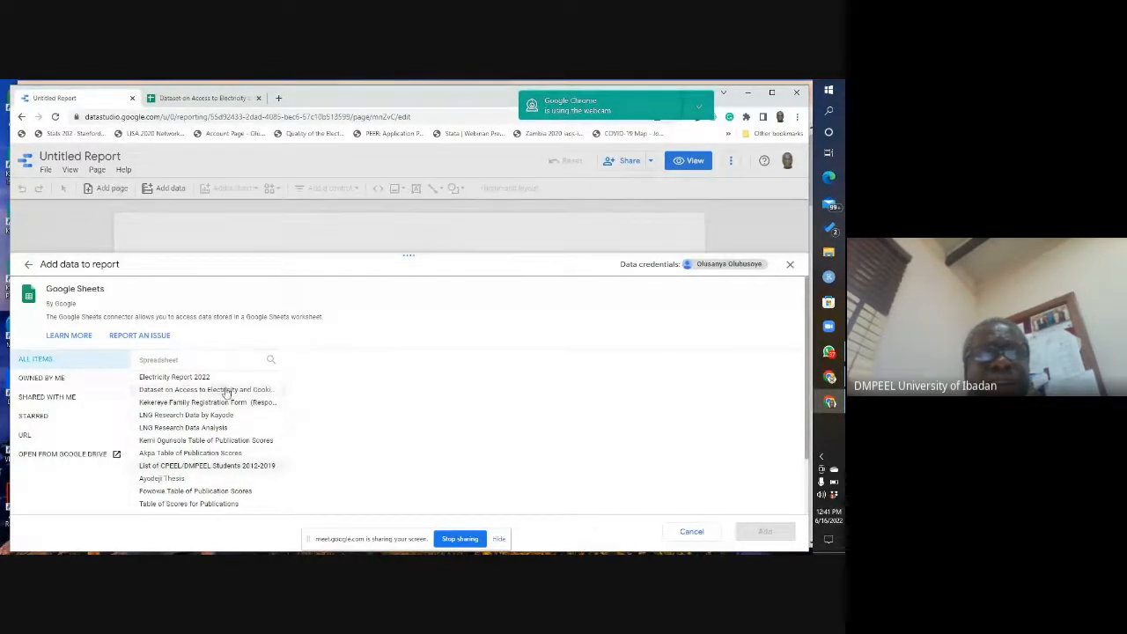
click(185, 390)
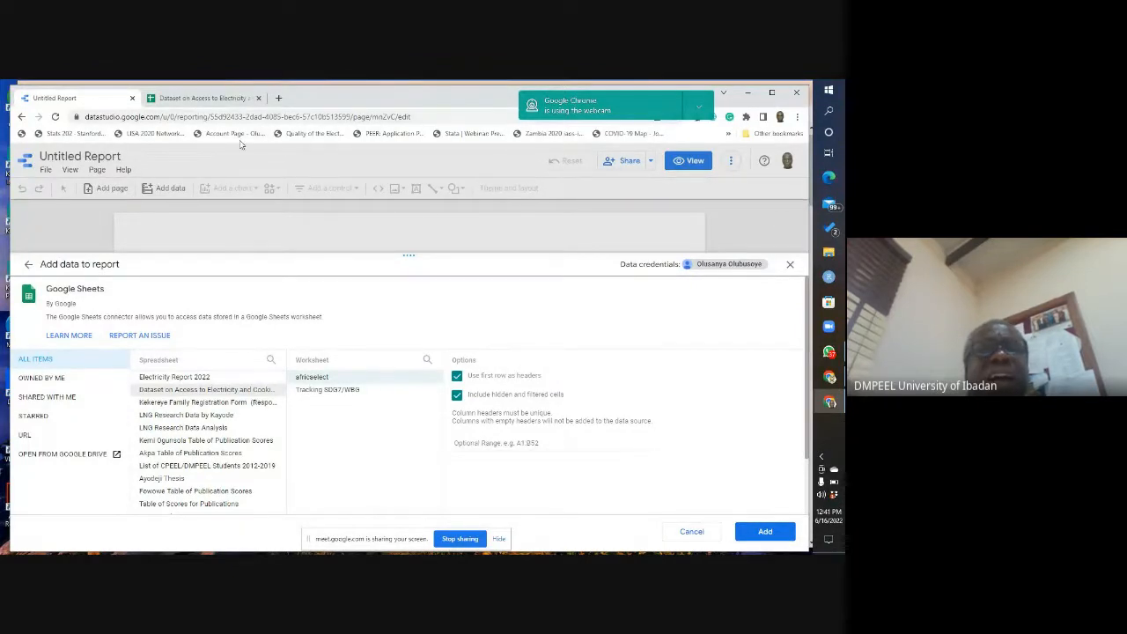
Step: Compare the worksheet choices with the source spreadsheet, trying Tracking SDG7/WBG and reselecting africaelect, and check the header row
click(207, 98)
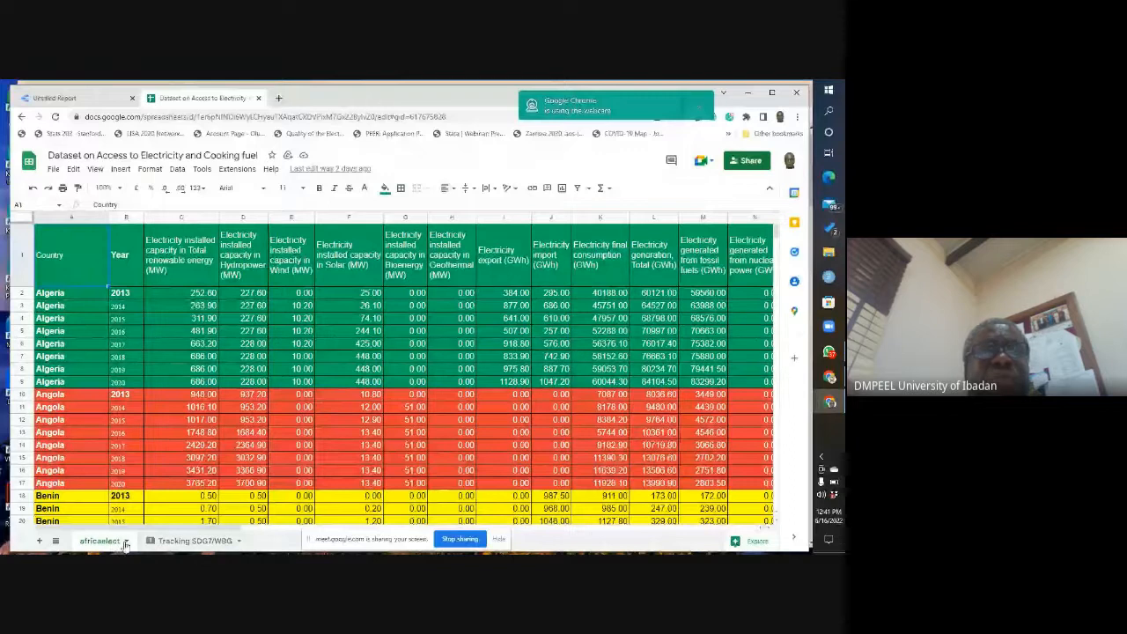
click(62, 100)
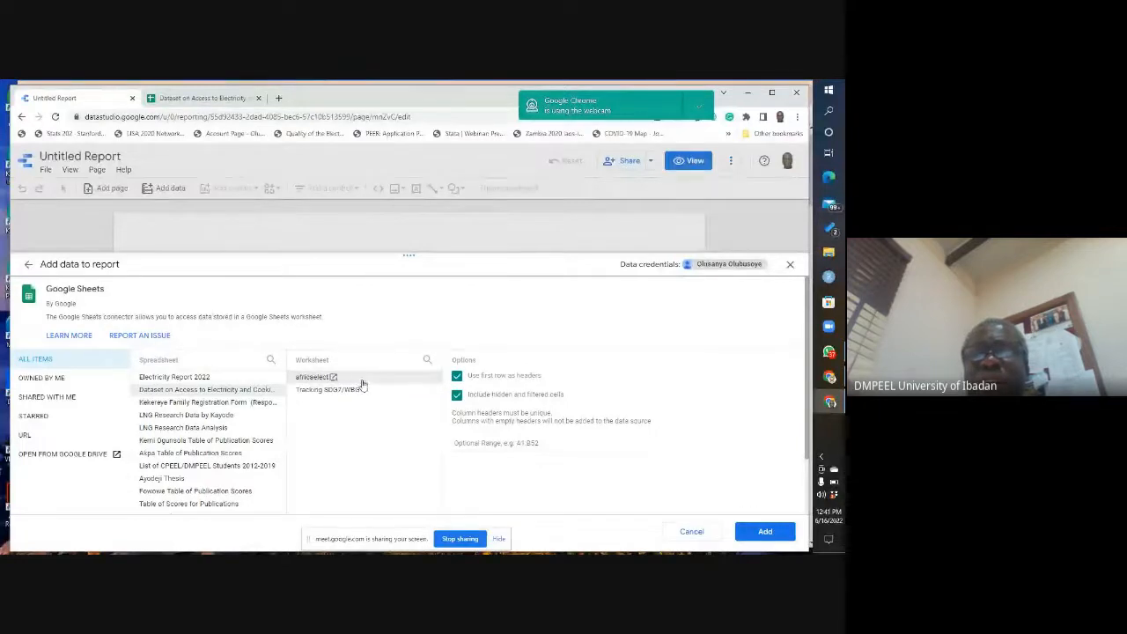
click(320, 394)
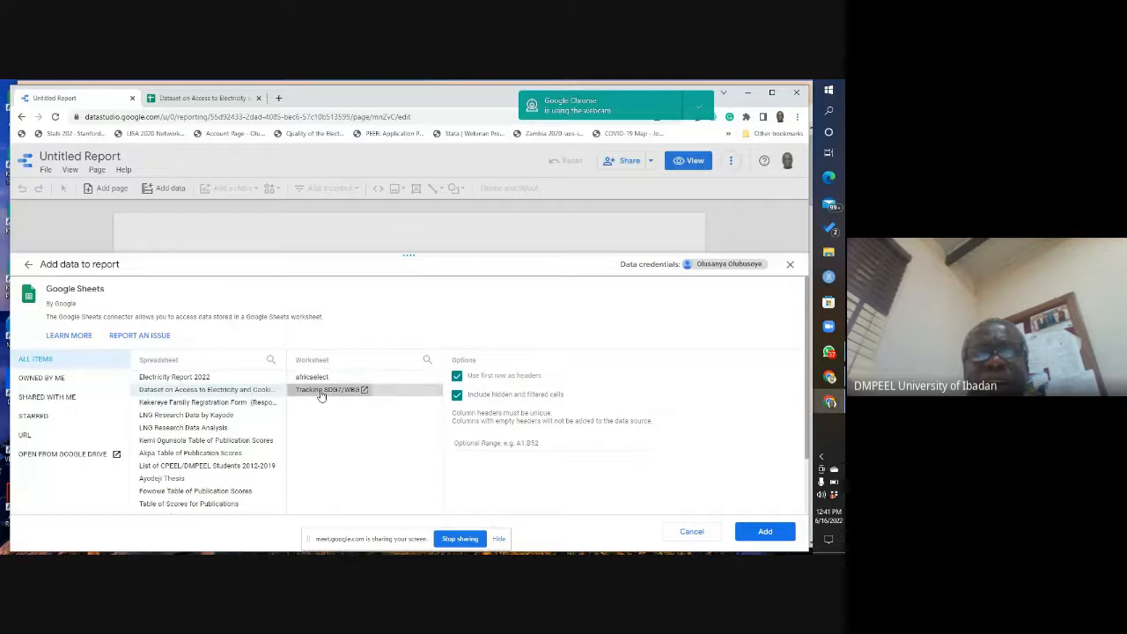
click(317, 379)
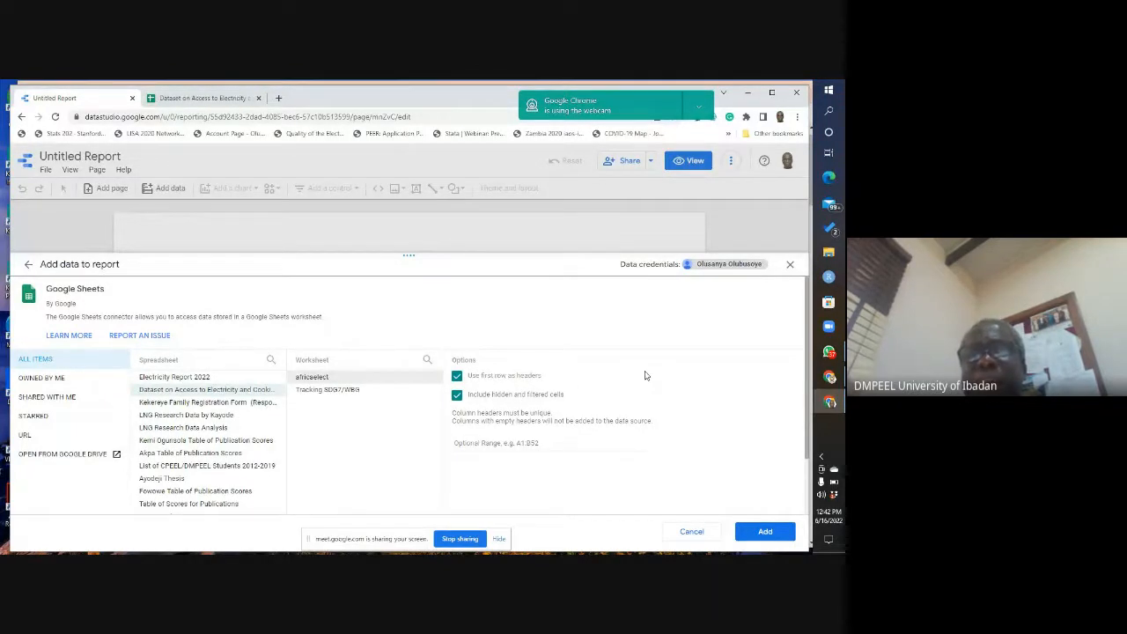
click(207, 97)
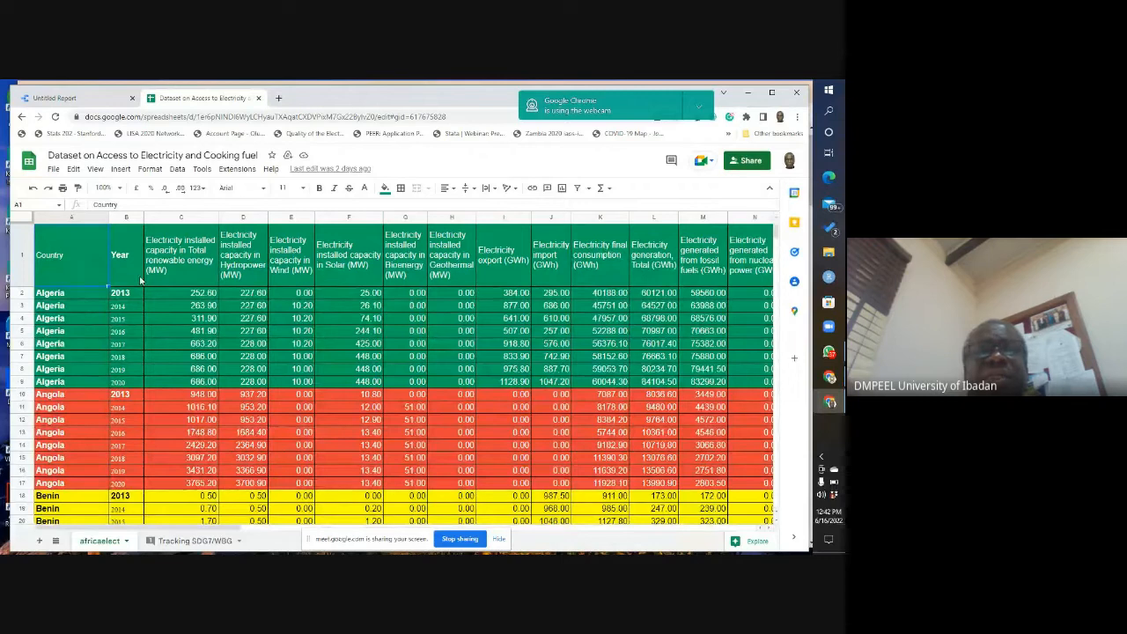
click(79, 99)
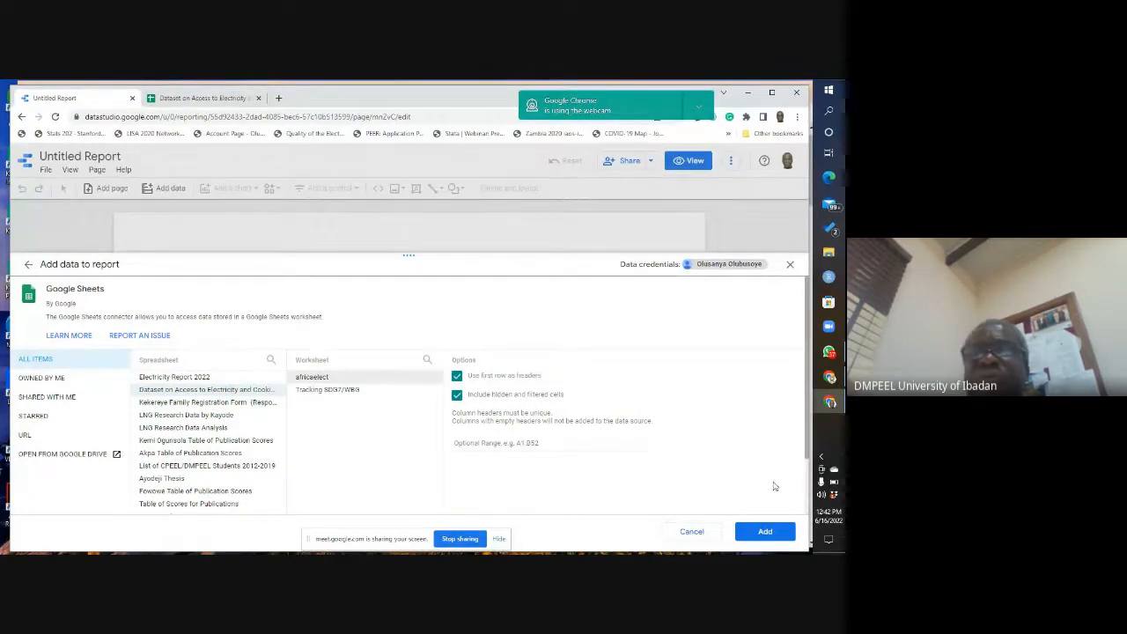
Step: Add the africaelect worksheet data to the report and rename the report cpeel demo
click(767, 536)
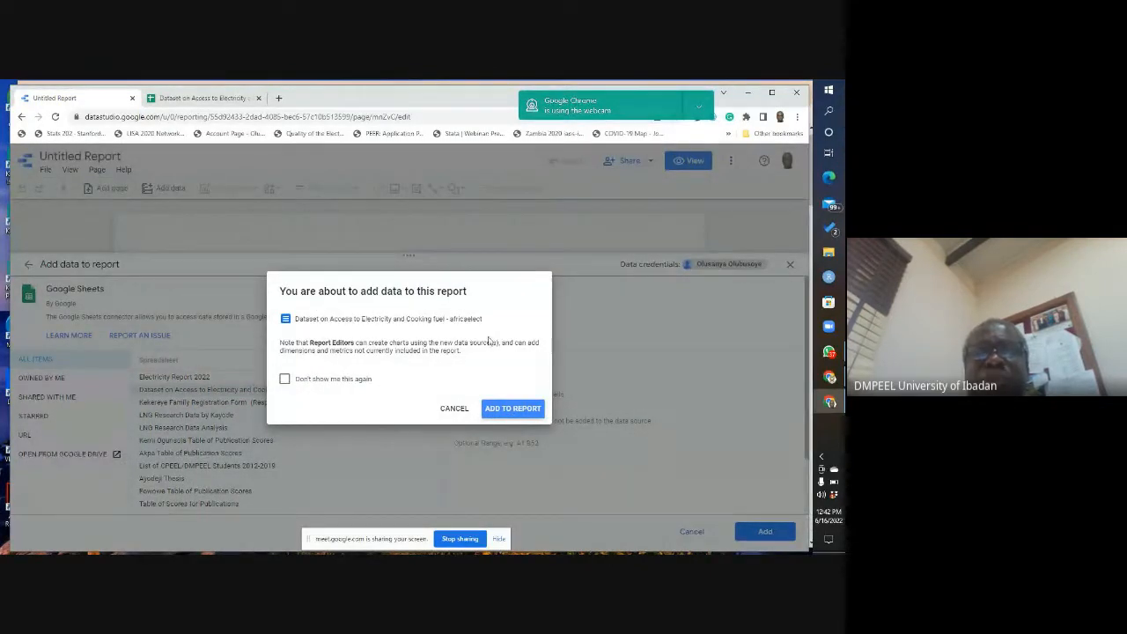
click(507, 410)
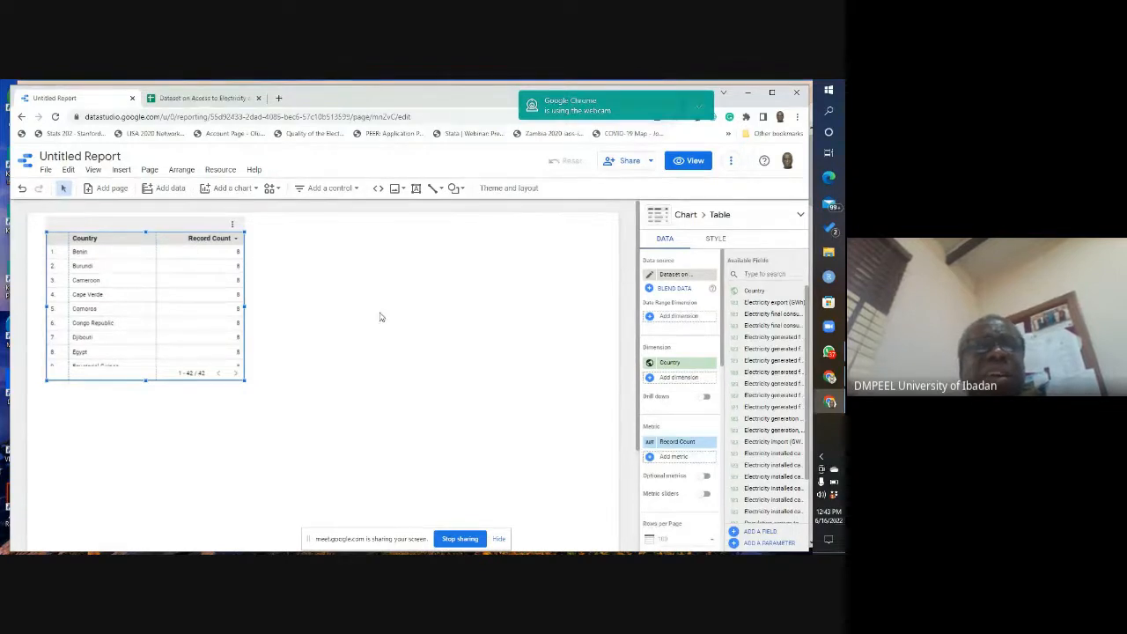
click(42, 155)
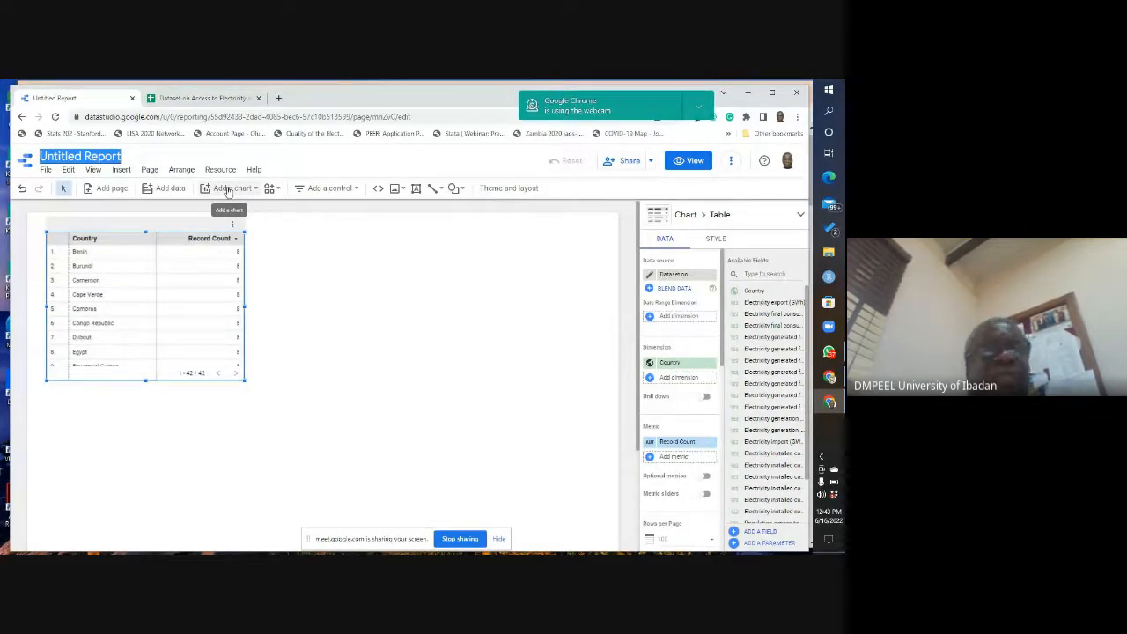
text(cpeel)
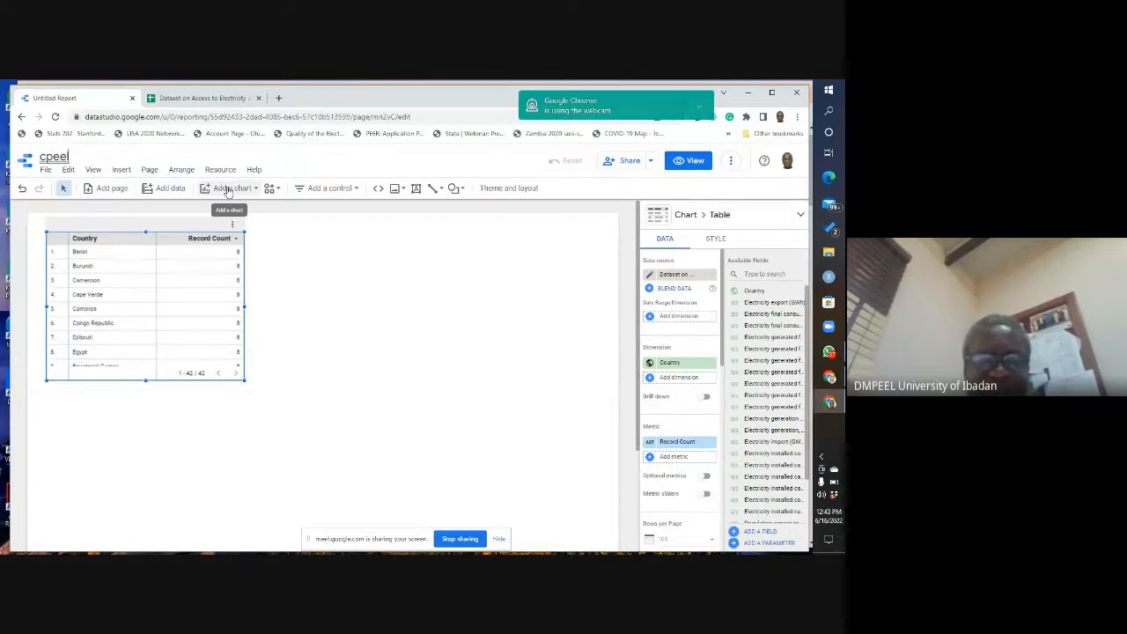
text( demo)
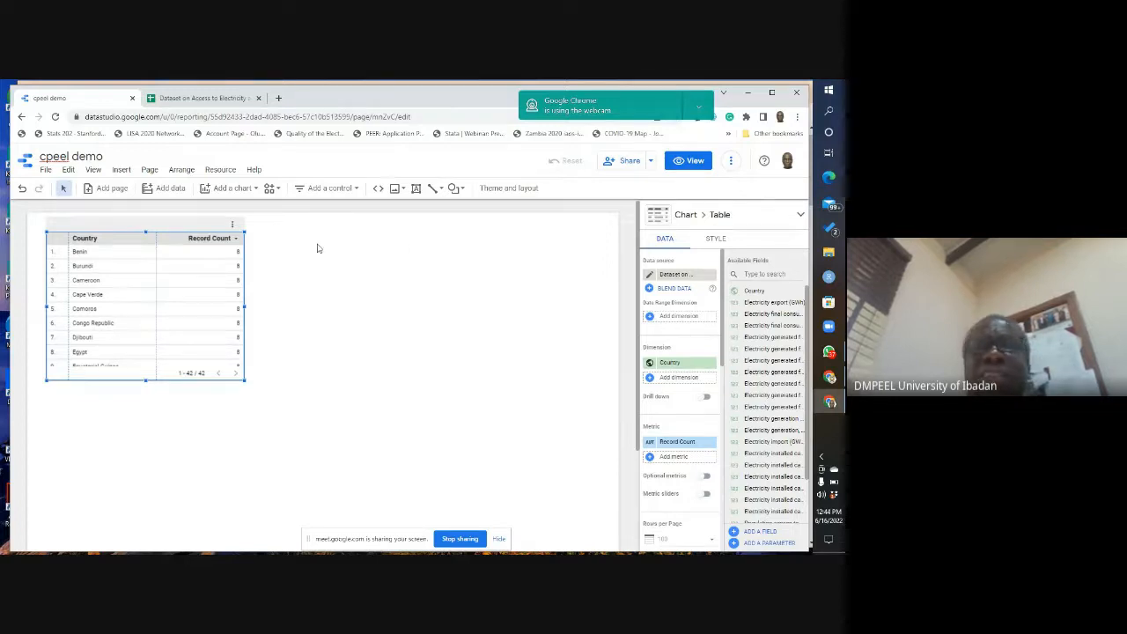
Step: Review the report's sharing options, its shareable link, and the options for refreshing data and making a copy
click(650, 164)
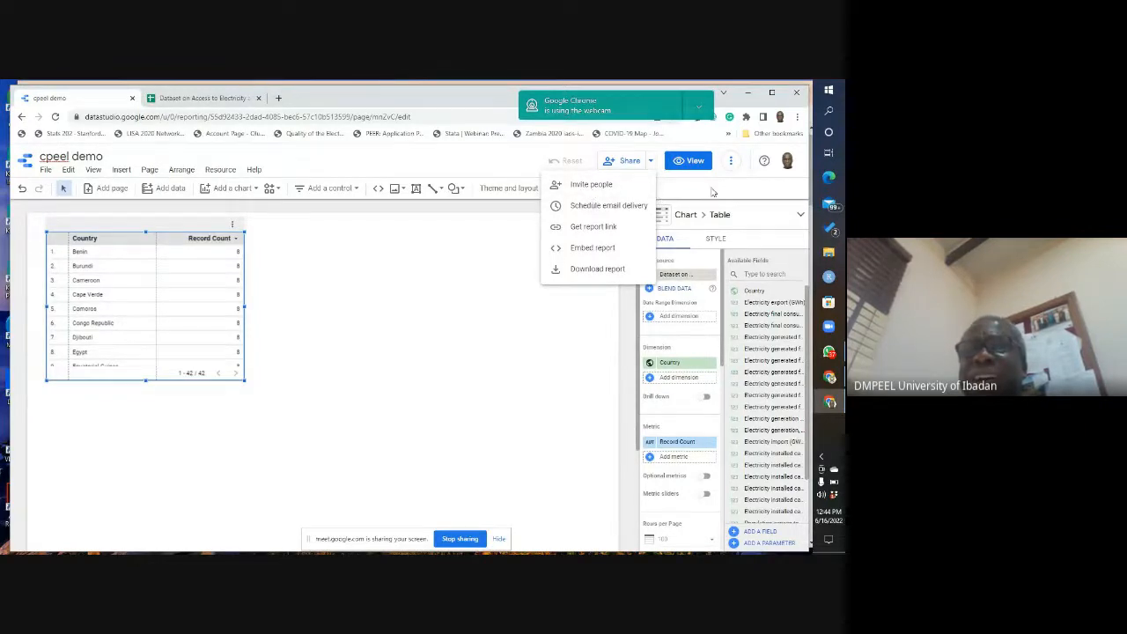
click(586, 229)
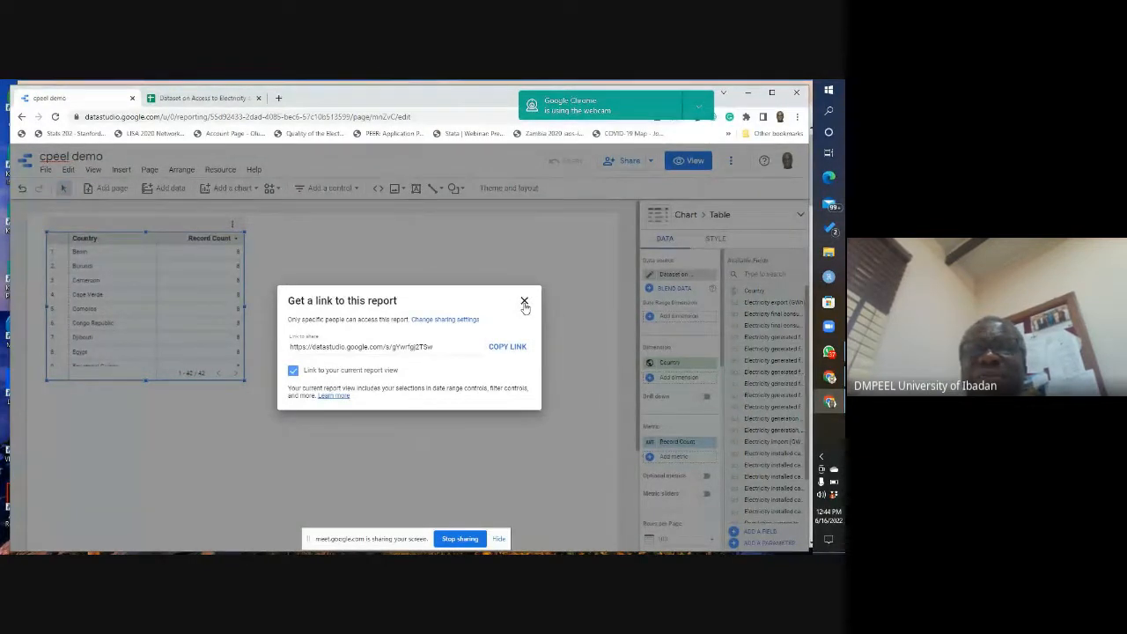
click(524, 303)
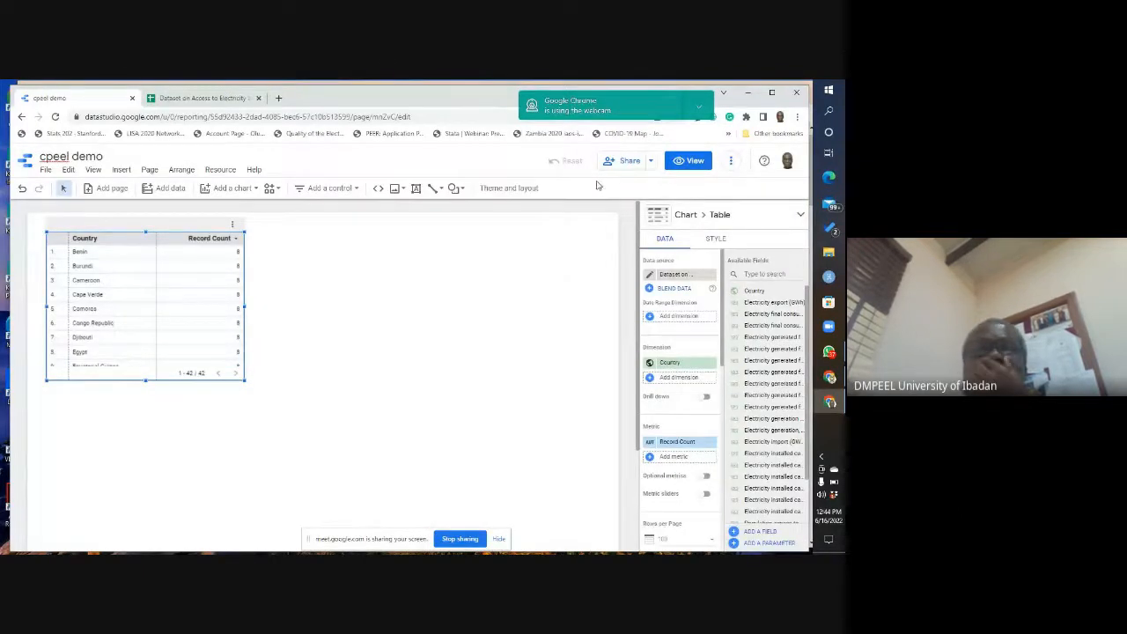
click(731, 164)
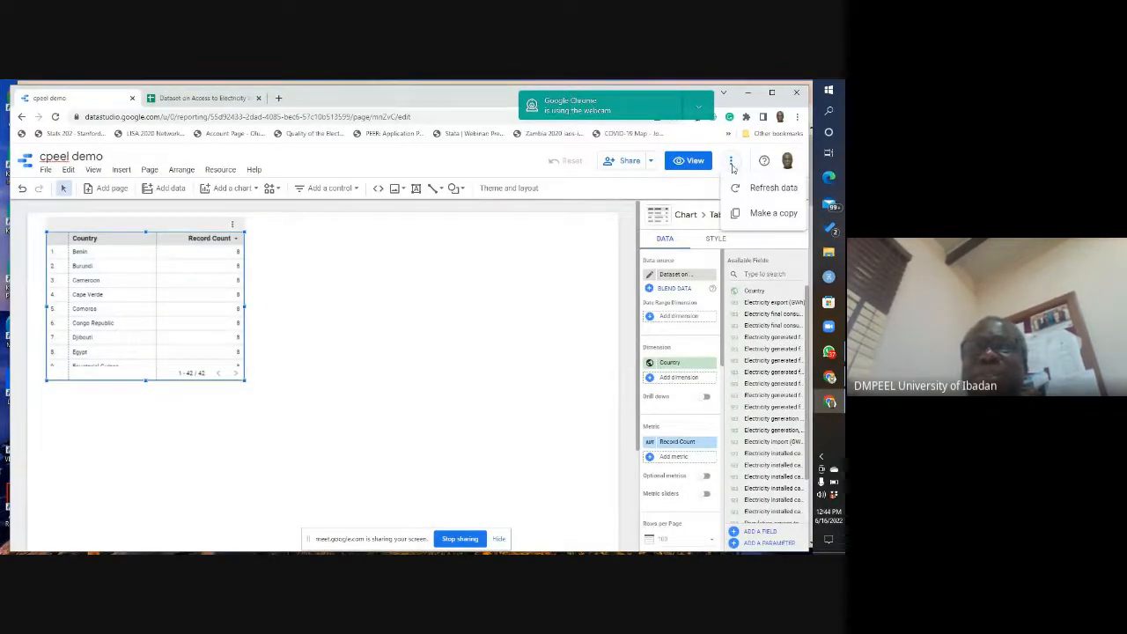
click(464, 281)
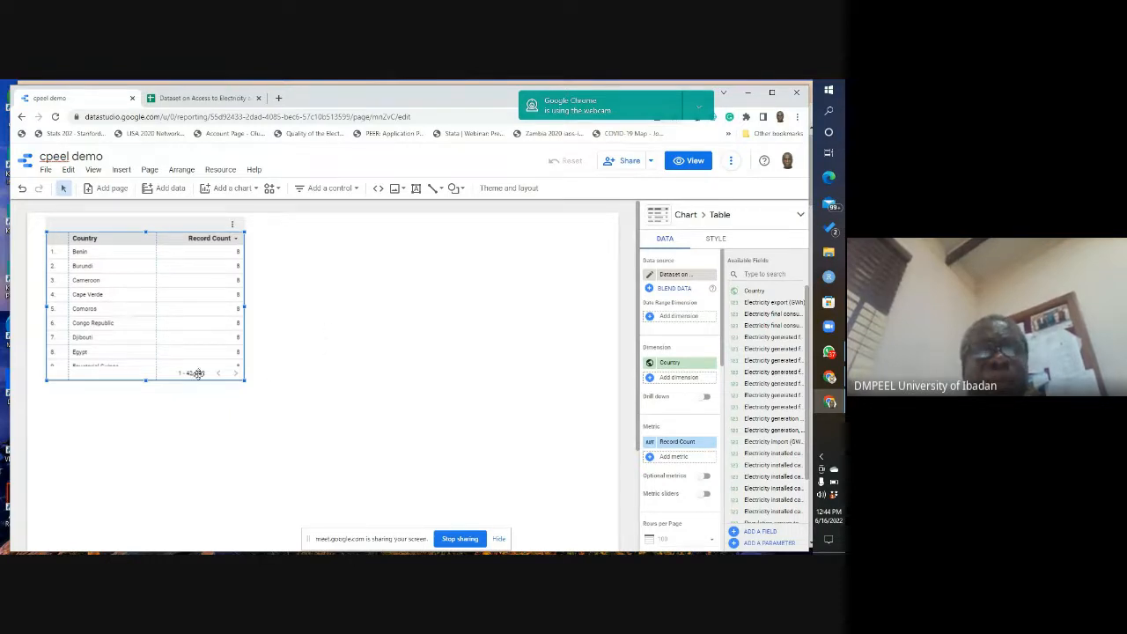
Step: Compare the Country and Record Count table with the country rows in the source spreadsheet
click(188, 99)
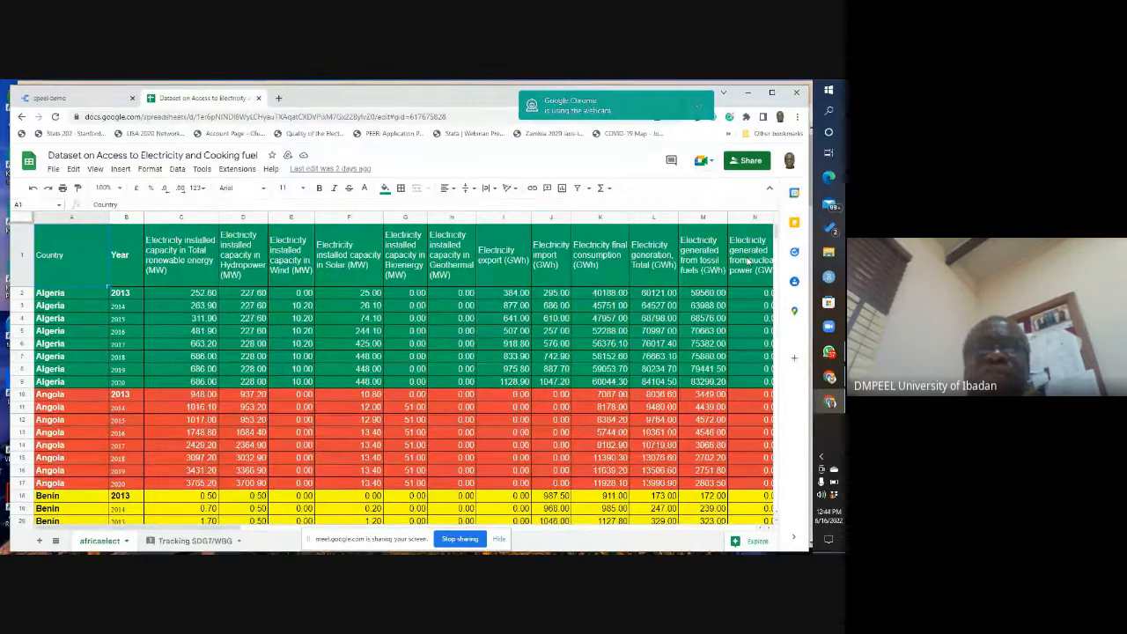
click(54, 100)
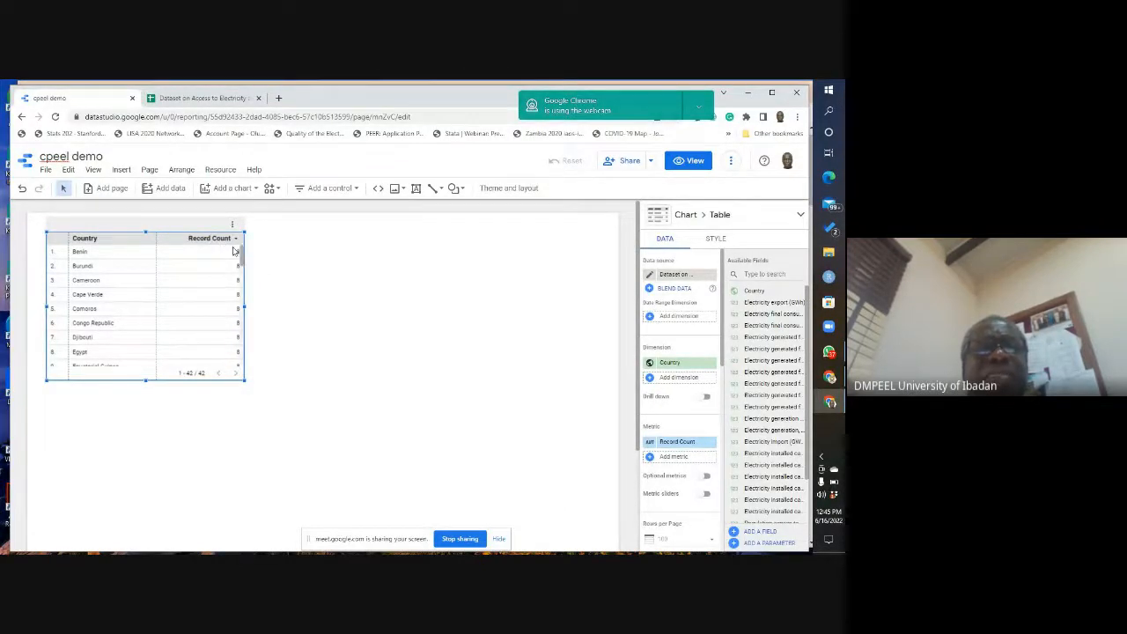
click(197, 97)
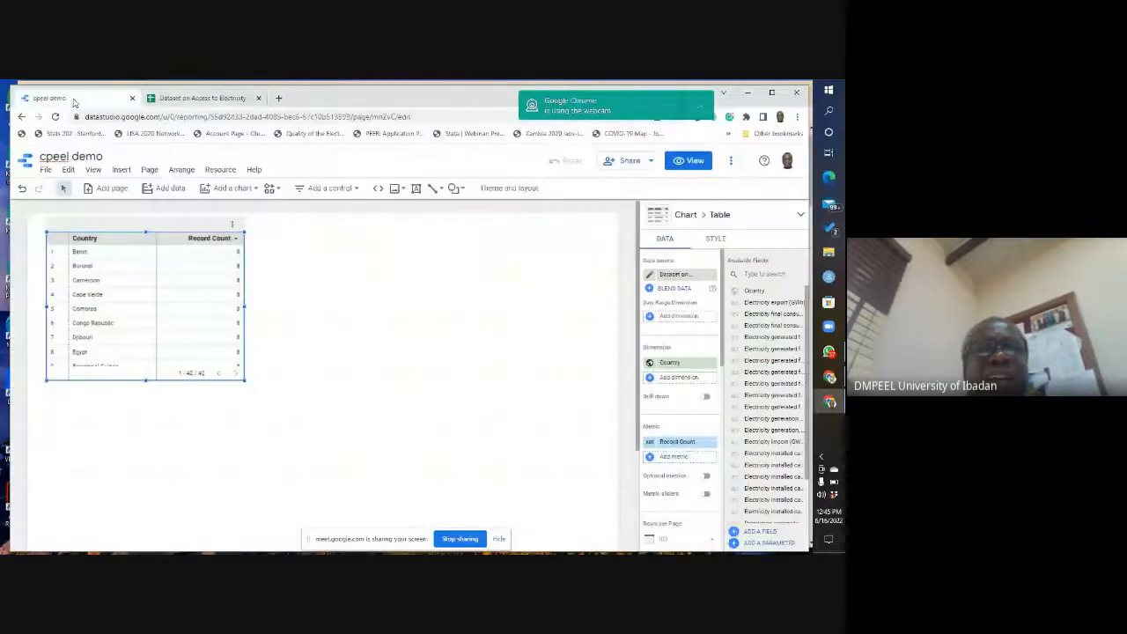
click(53, 98)
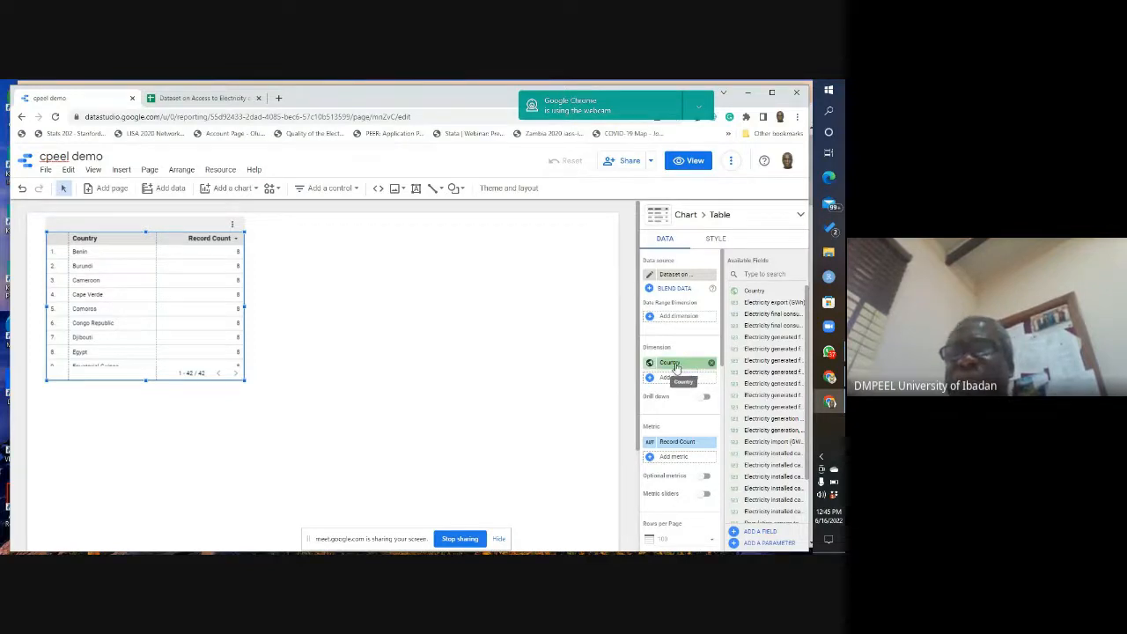
Step: Replace the table's Record Count metric with Electricity final consumption per capita (KWh), searching the fields for "final"
click(679, 443)
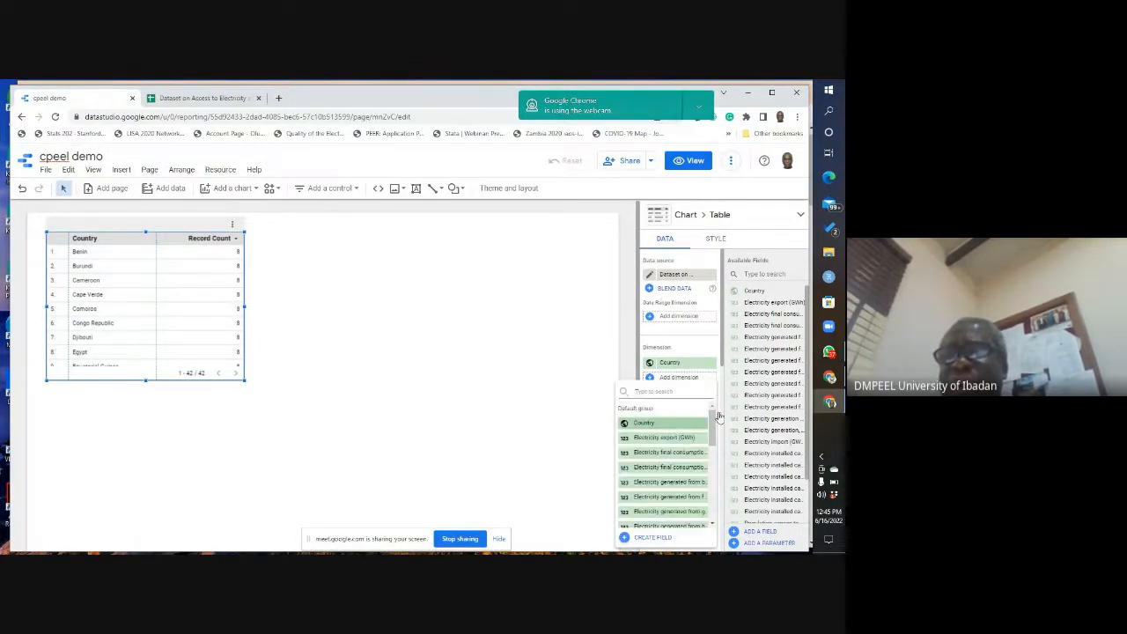
mouse_move(712, 429)
mouse_down()
mouse_move(713, 447)
mouse_move(706, 428)
mouse_up()
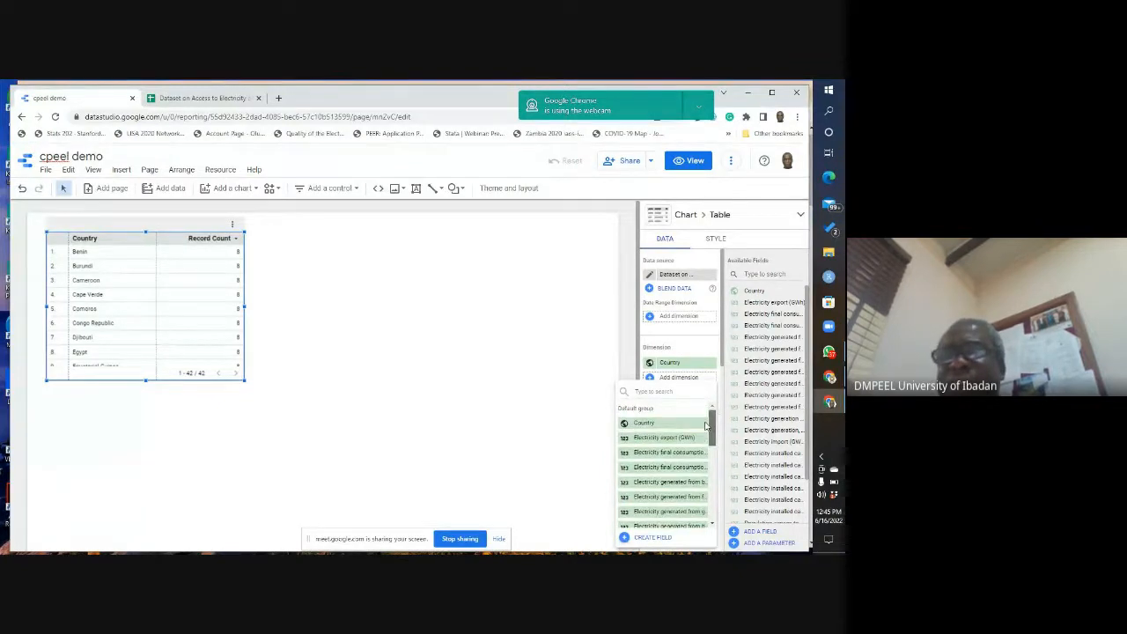
click(649, 393)
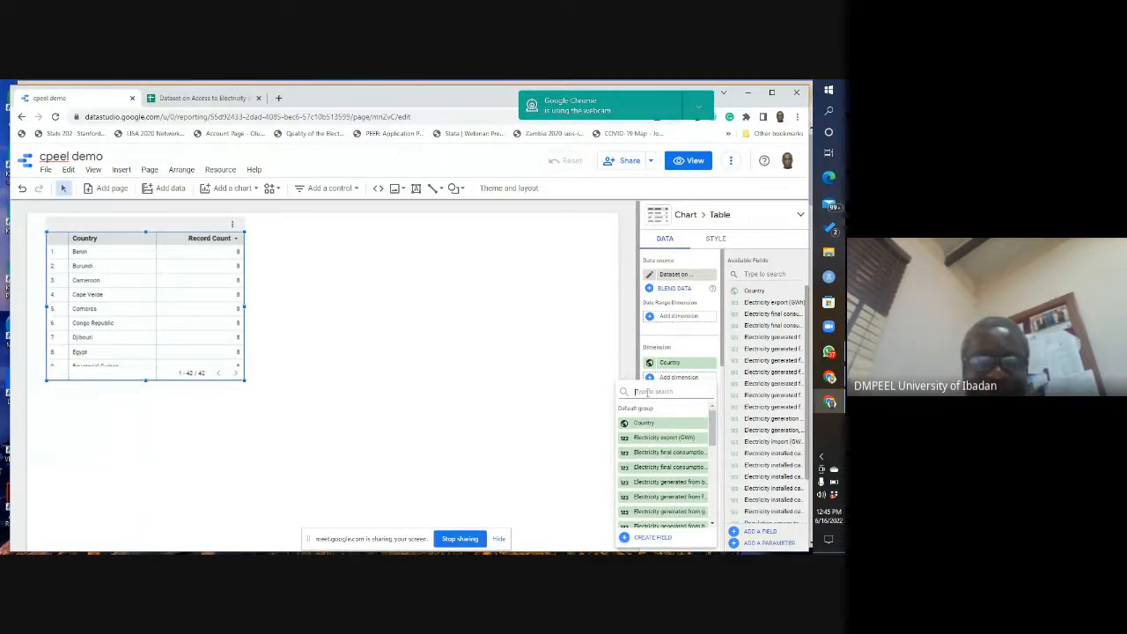
text(final)
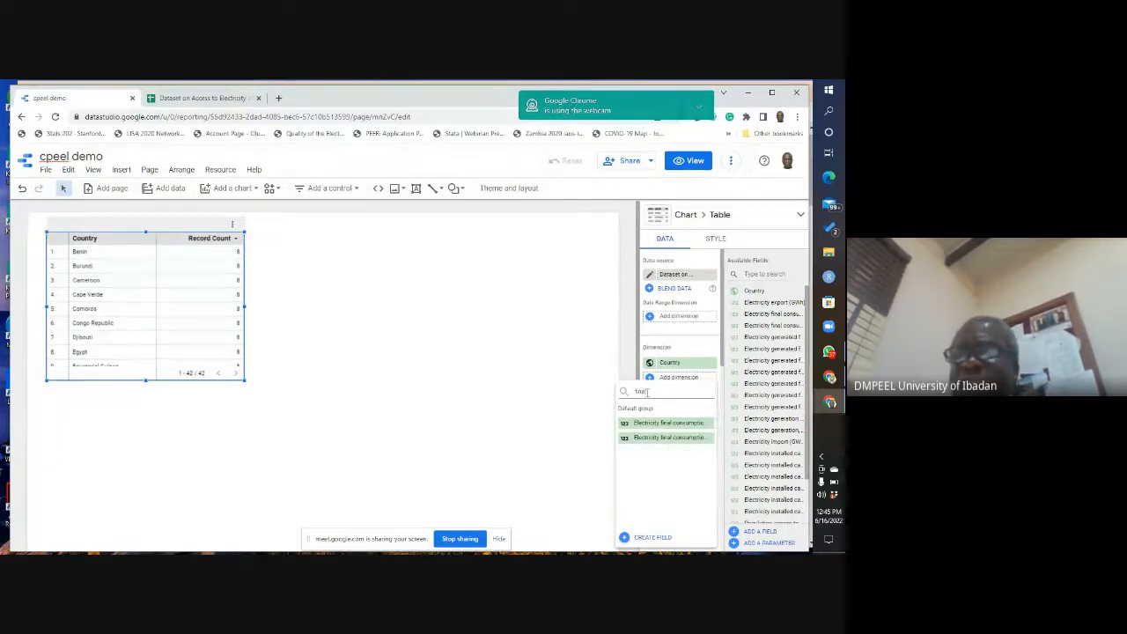
click(683, 437)
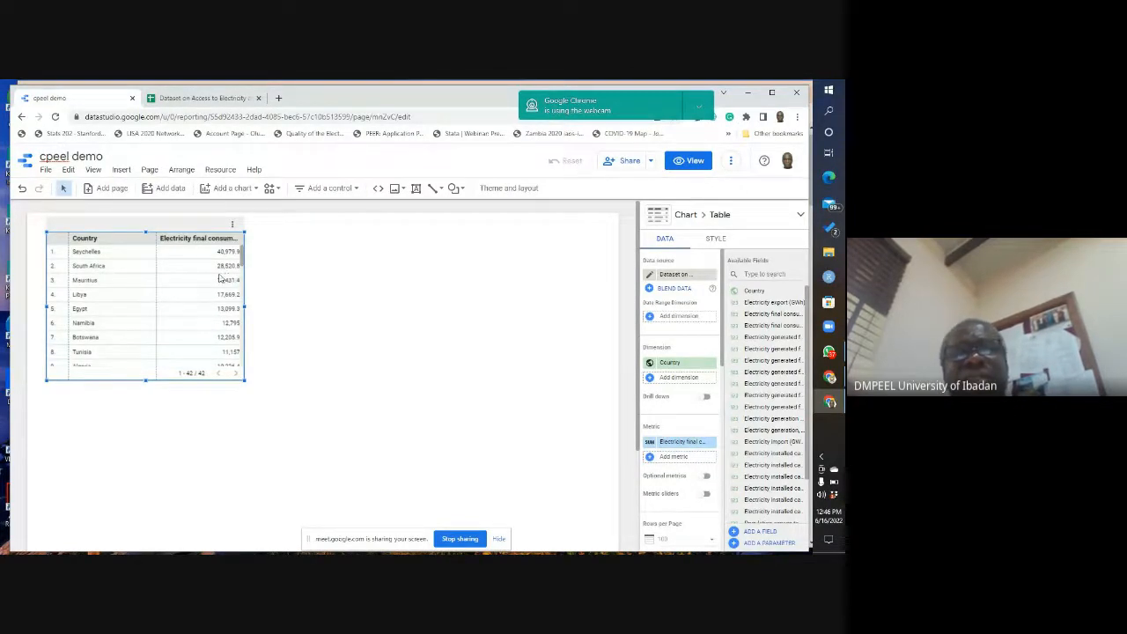
Step: Set the per capita consumption metric's aggregation to Average and review its type and comparison calculation options
click(651, 445)
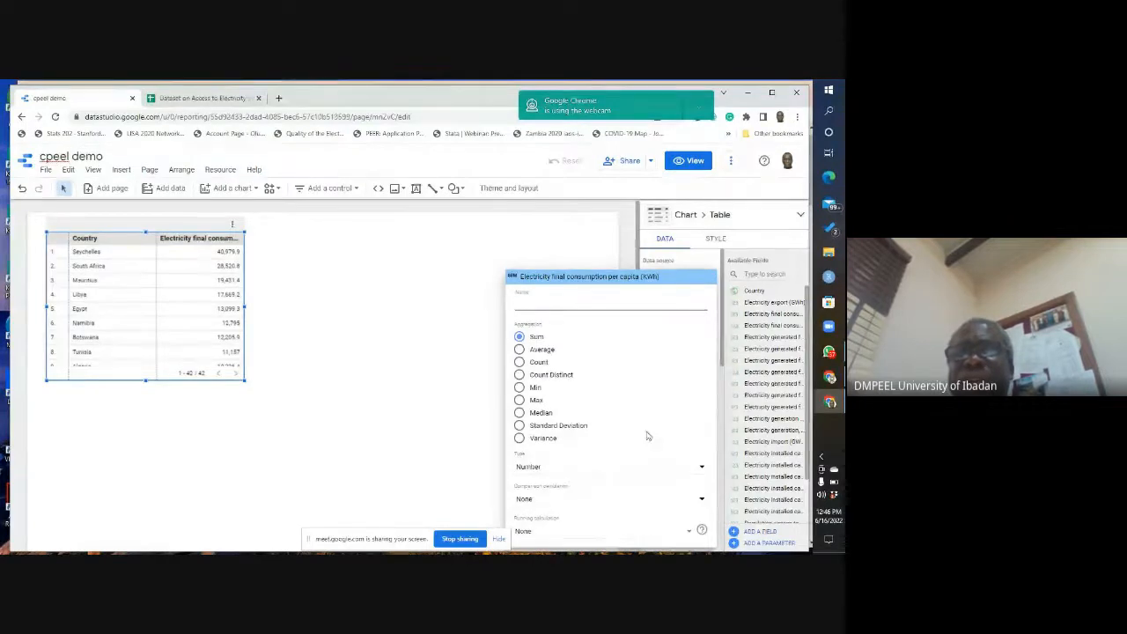
click(520, 350)
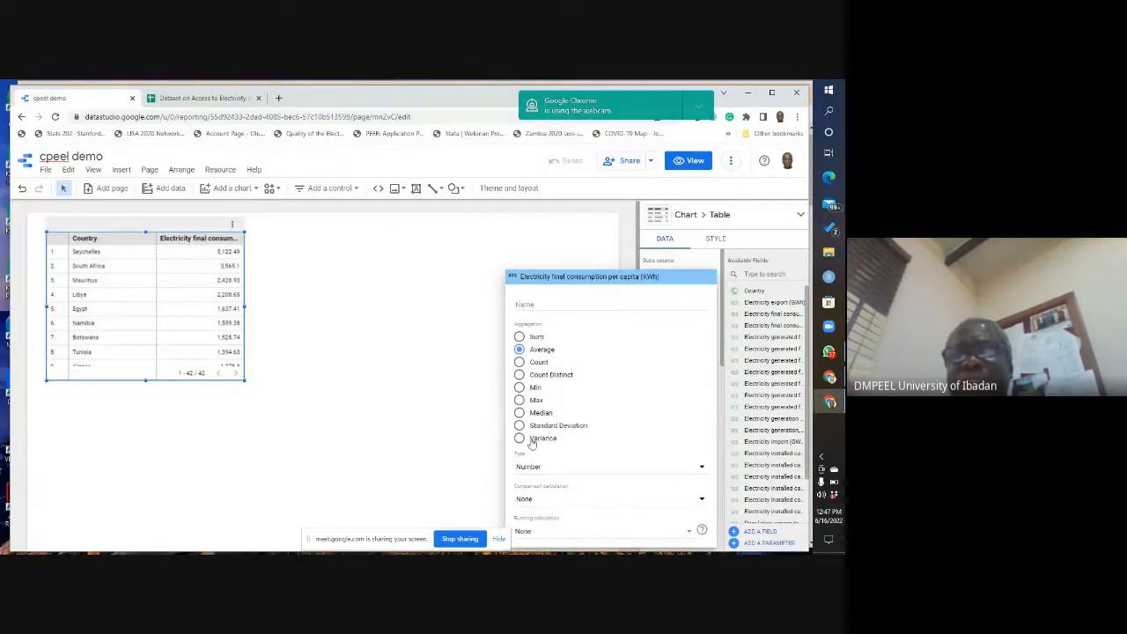
click(703, 471)
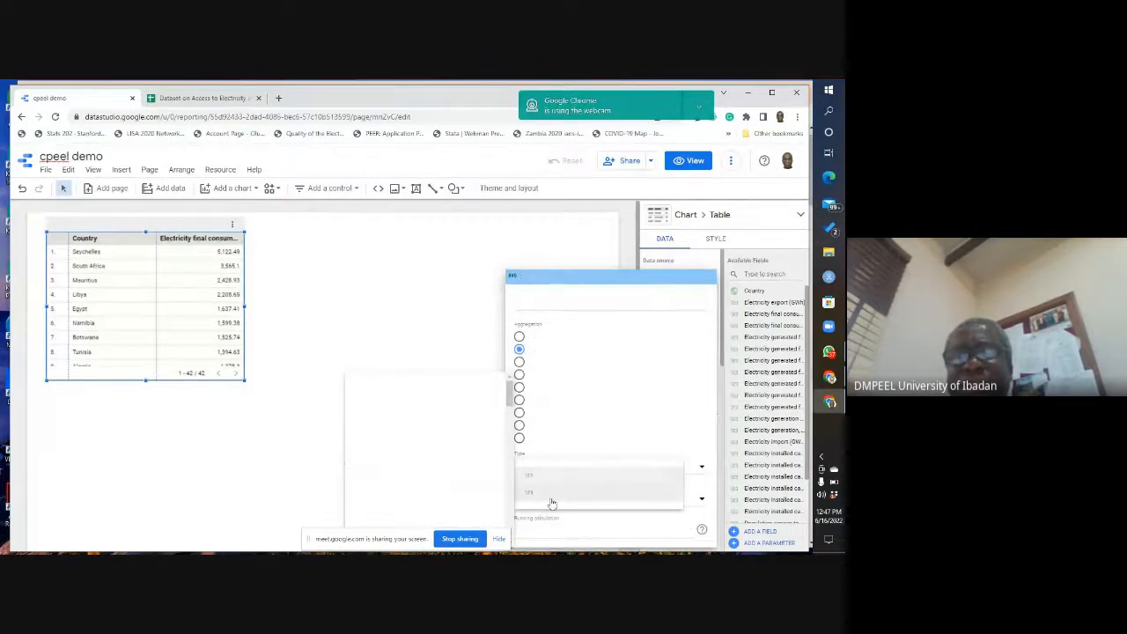
click(698, 444)
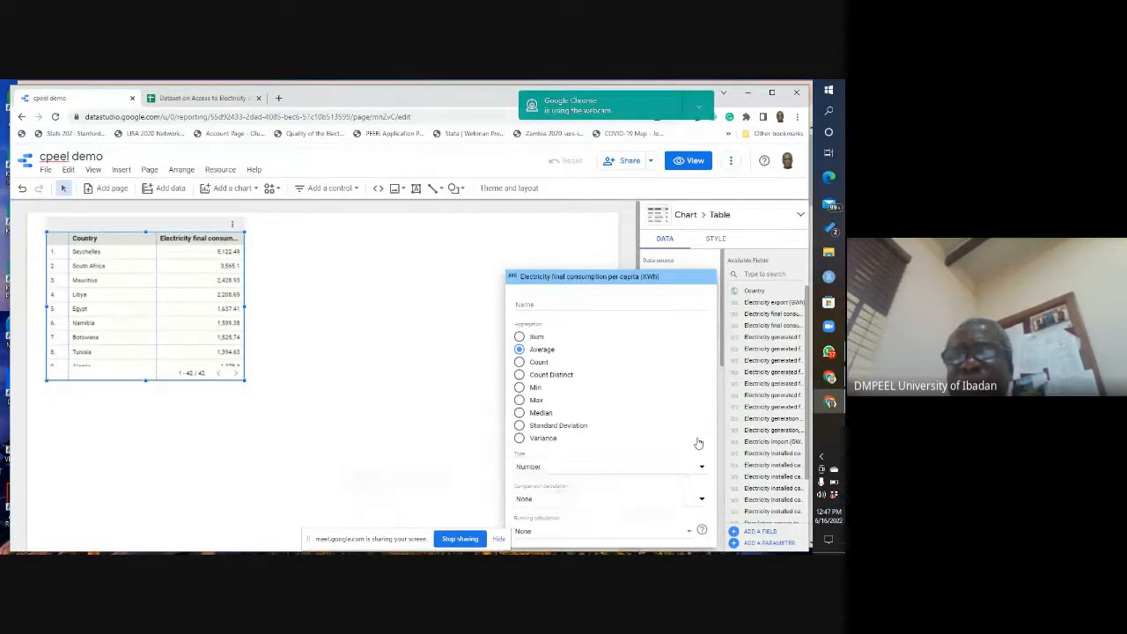
click(702, 500)
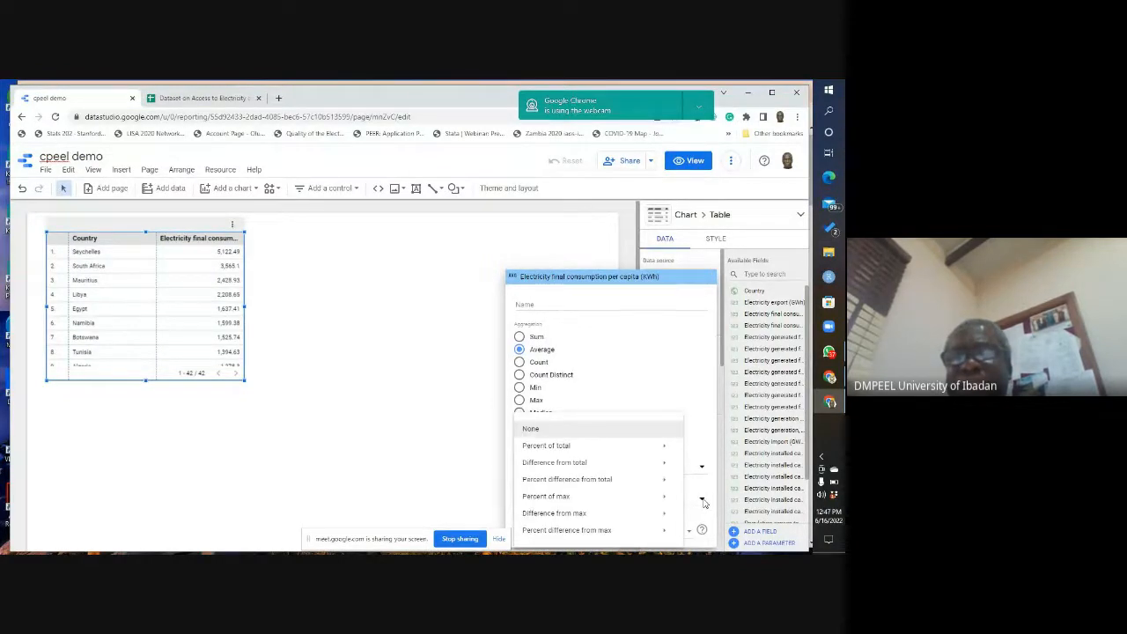
click(468, 340)
click(467, 341)
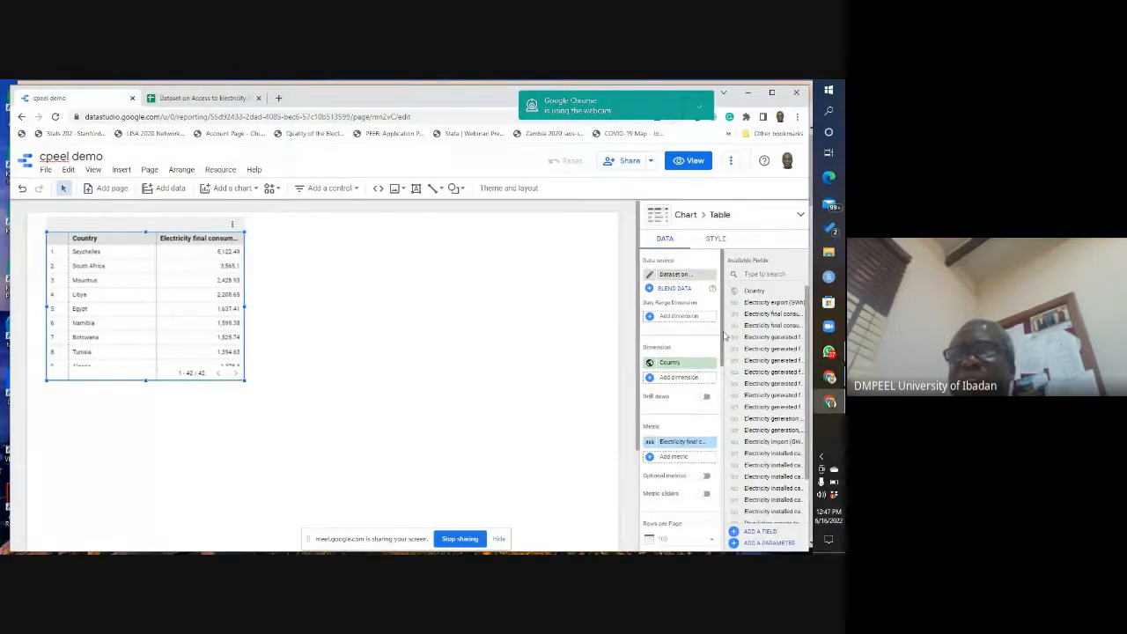
Step: Add the electricity generated from renewables field as a second metric, searching for "rene", and enlarge the table to show more rows and wider columns
drag(724, 335, 710, 455)
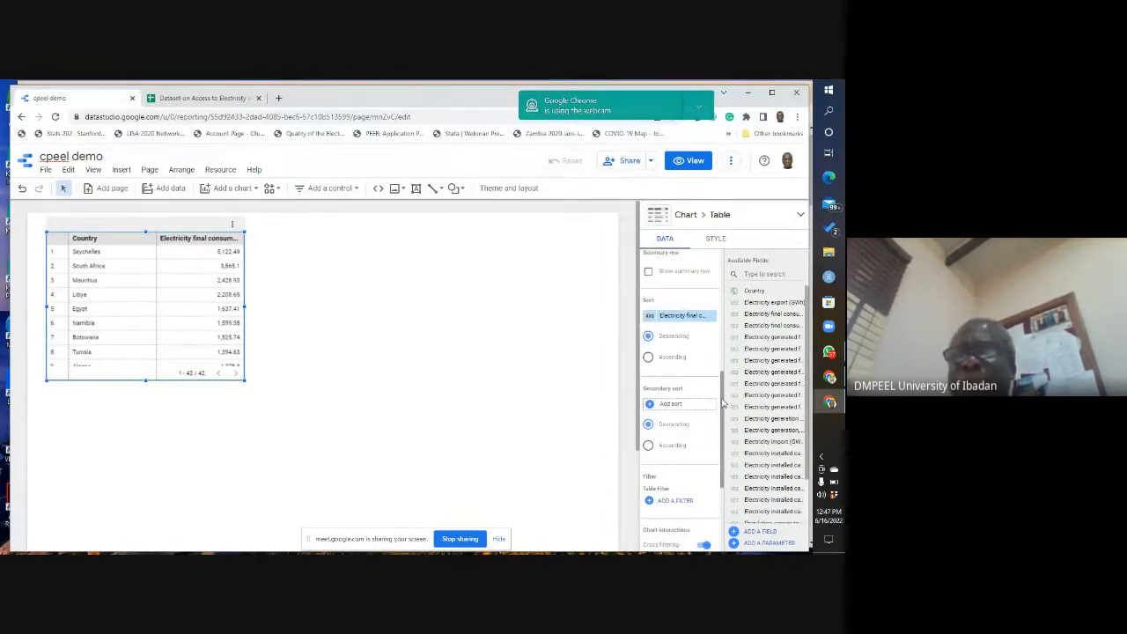
drag(722, 405, 722, 281)
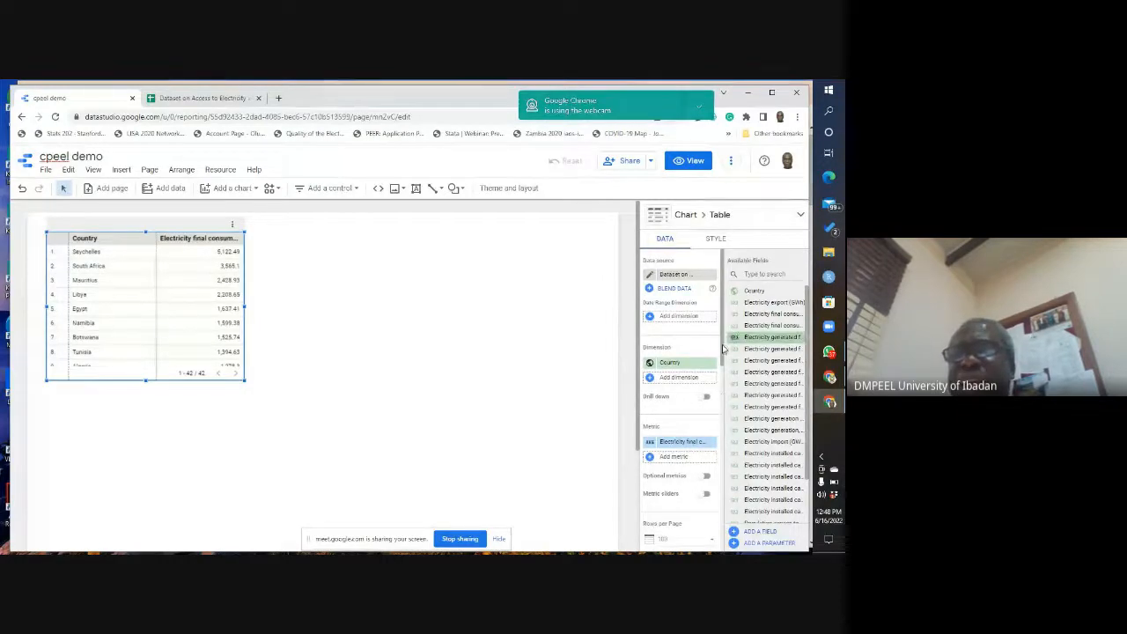
drag(723, 349, 722, 368)
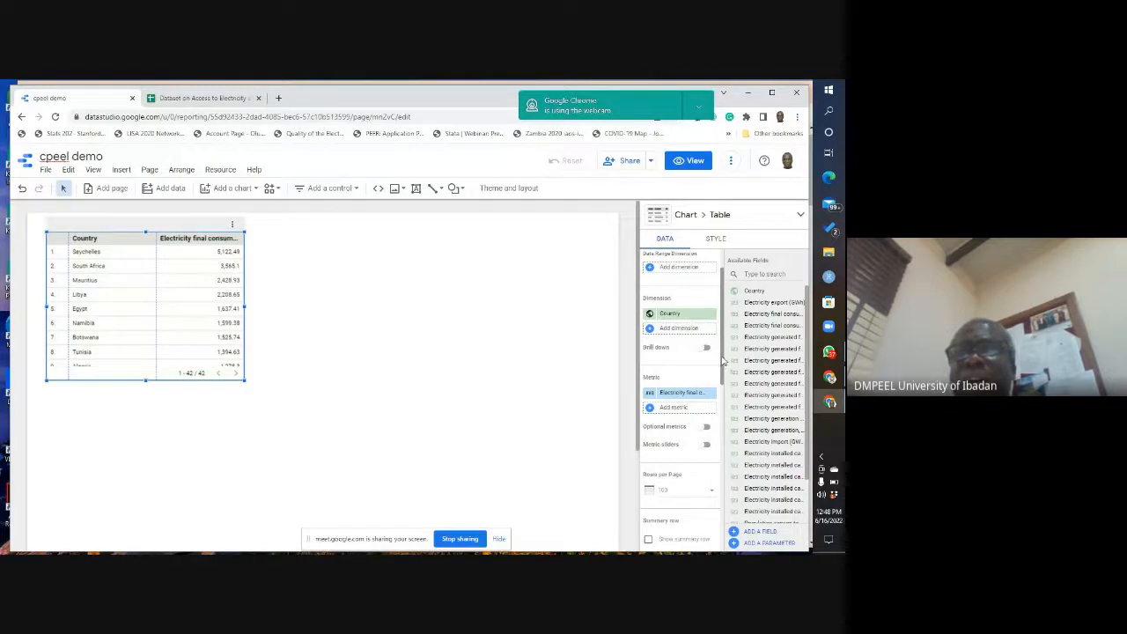
drag(722, 363, 720, 337)
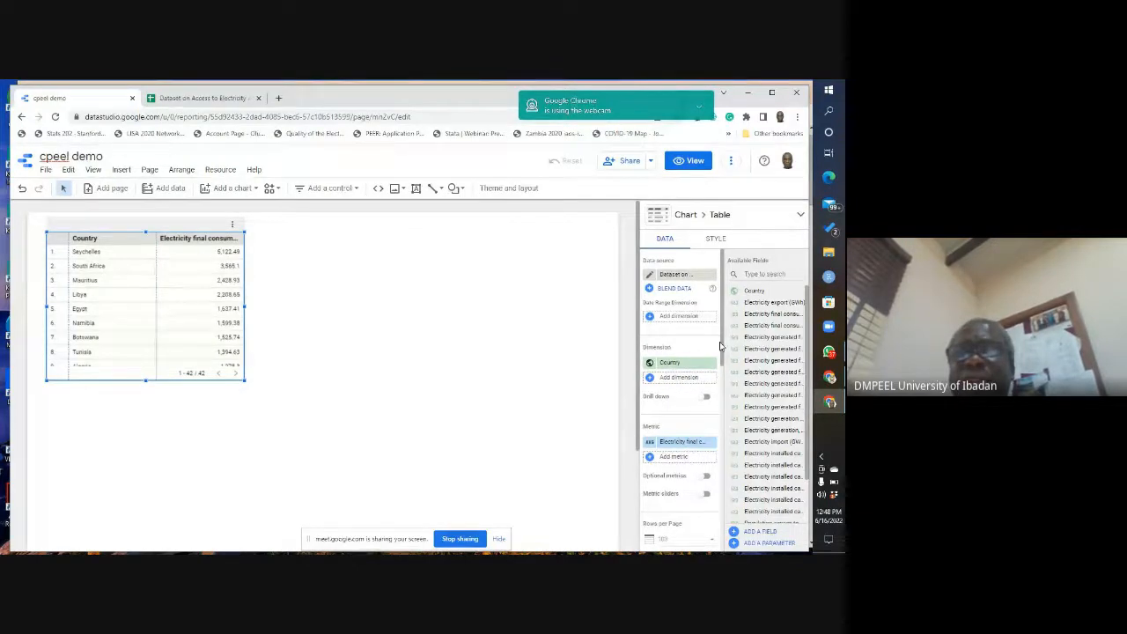
scroll(705, 352, down, 2)
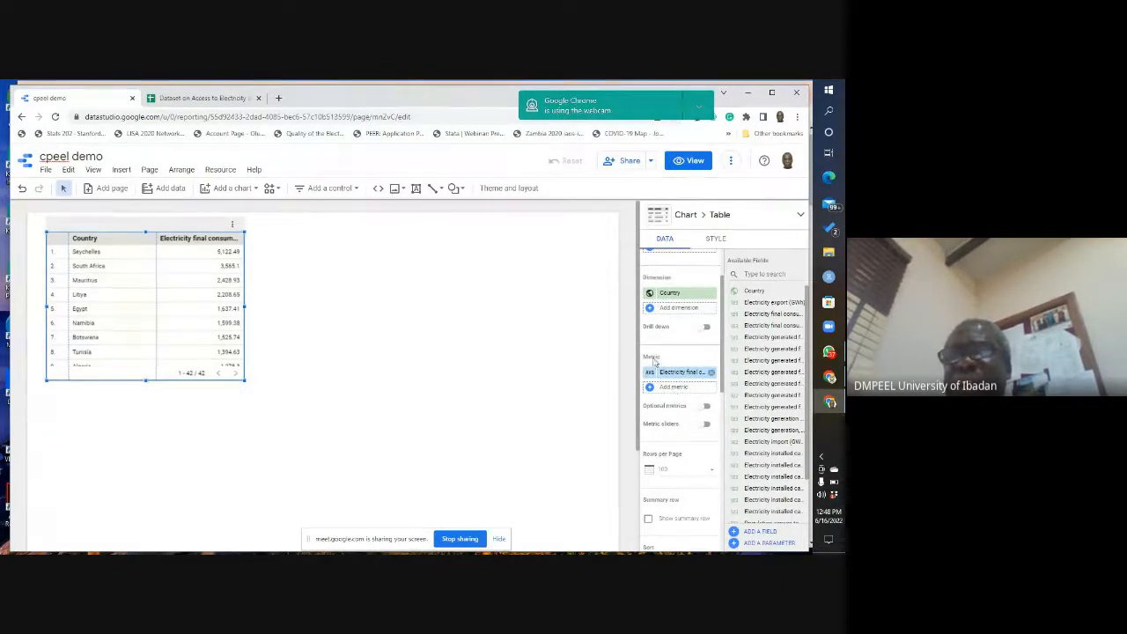
click(672, 387)
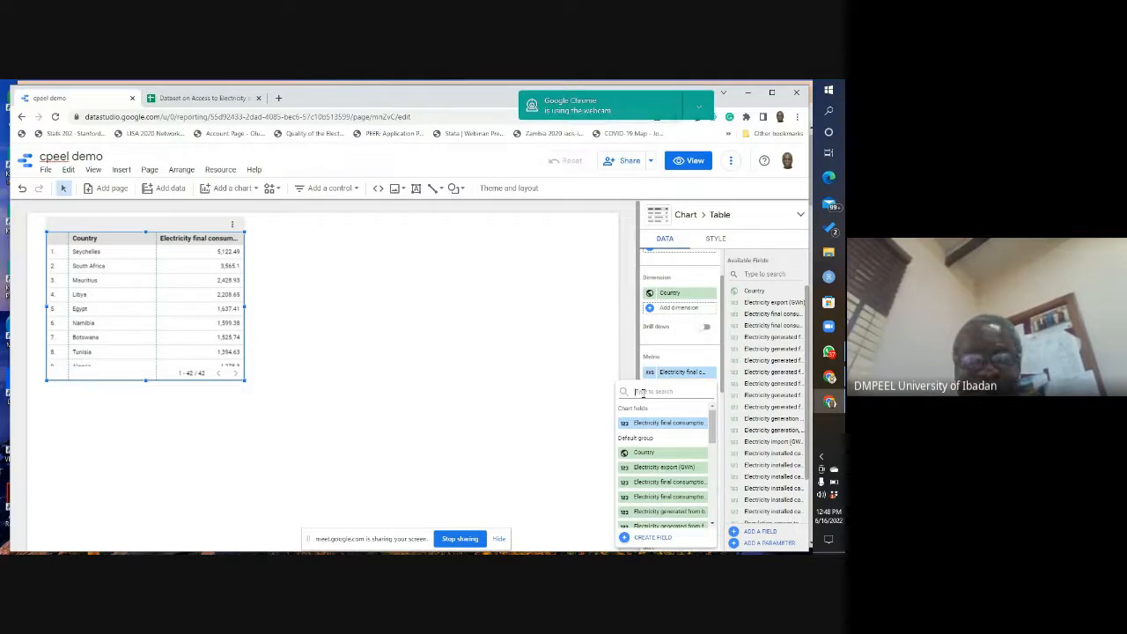
text(re)
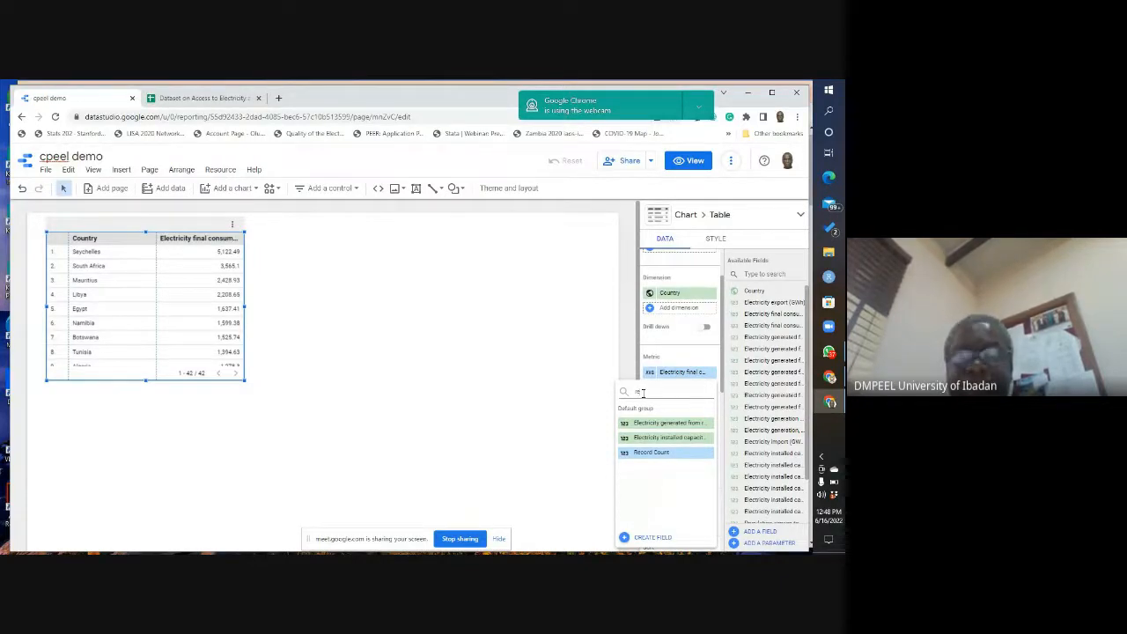
text(ne)
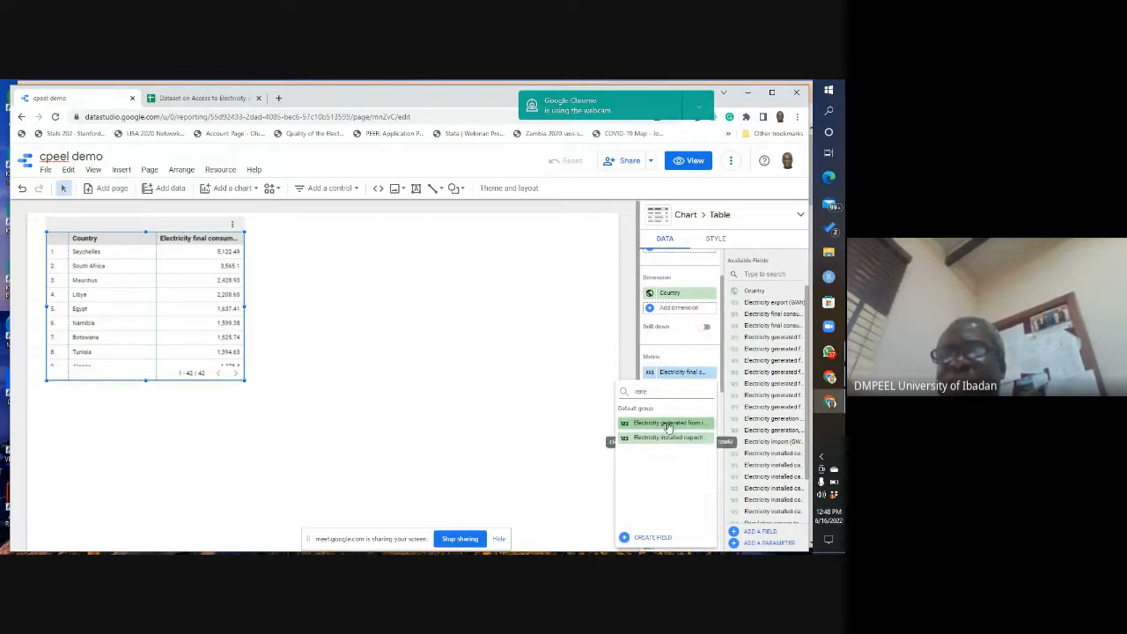
click(668, 423)
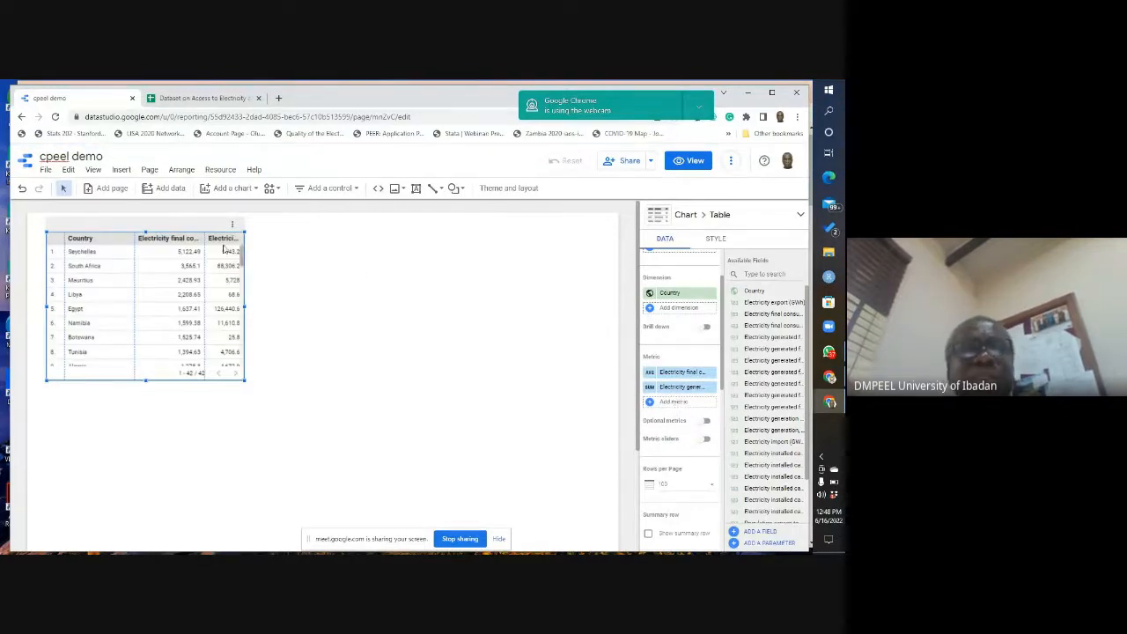
drag(246, 385, 350, 443)
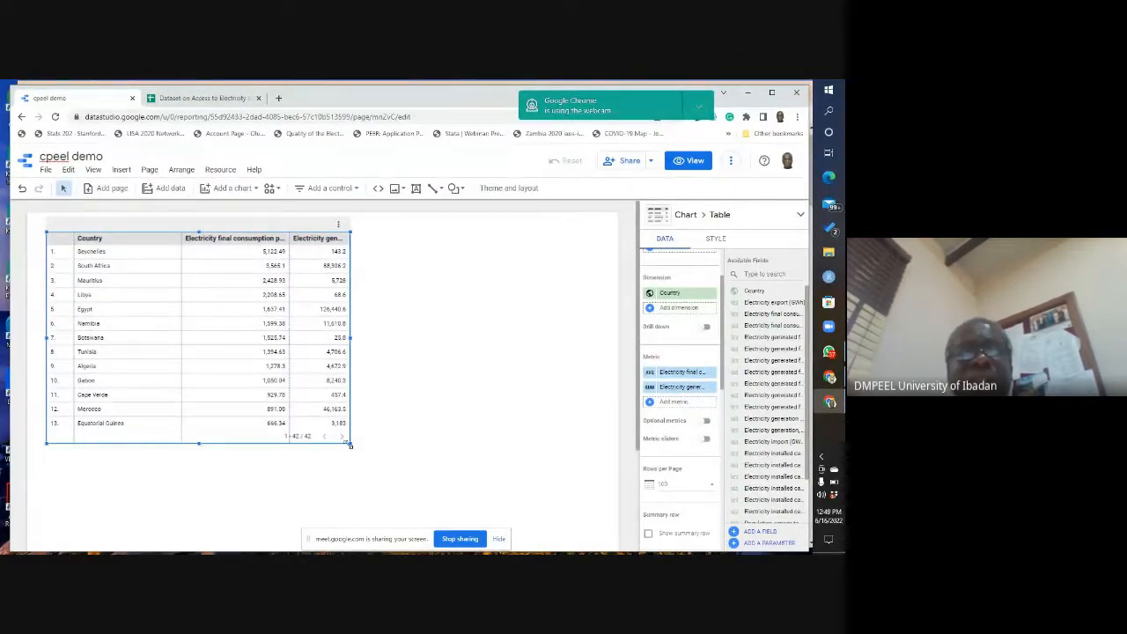
Step: Shrink the country table to nine visible rows, narrow the Country column and rebalance the two metric column widths
drag(349, 445, 273, 389)
drag(269, 388, 271, 388)
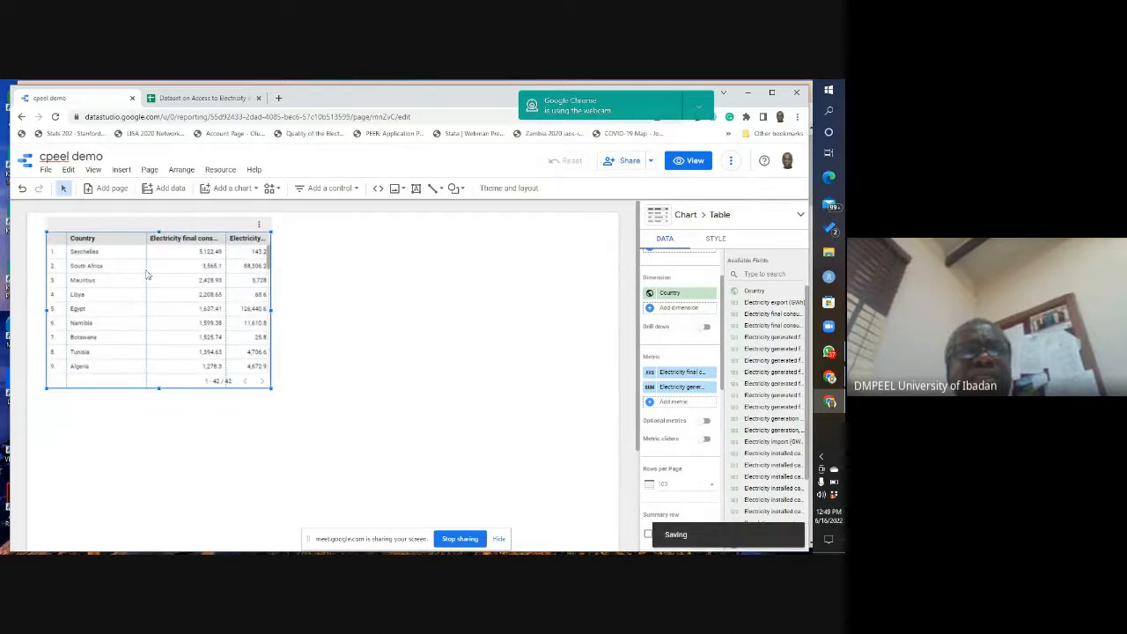
drag(147, 275, 123, 259)
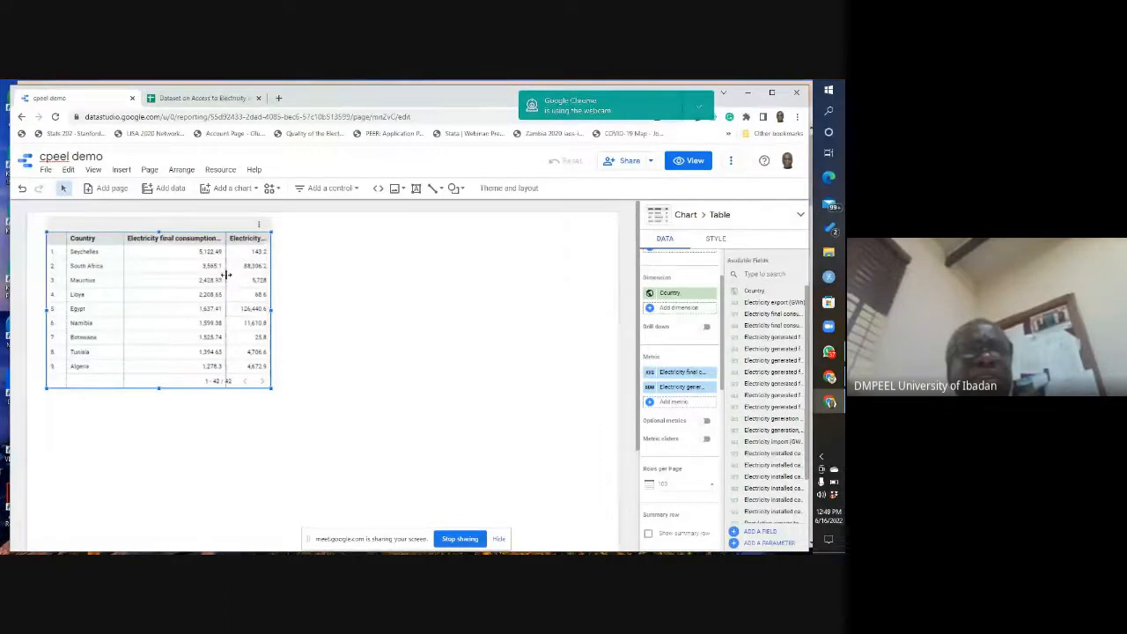
drag(225, 279, 198, 272)
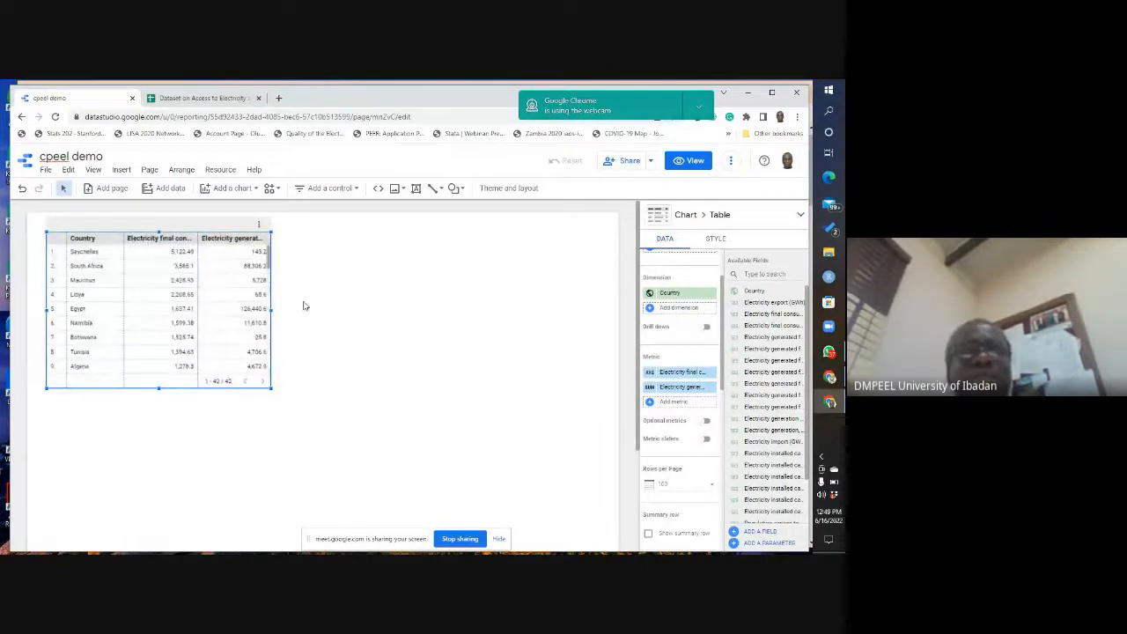
click(430, 337)
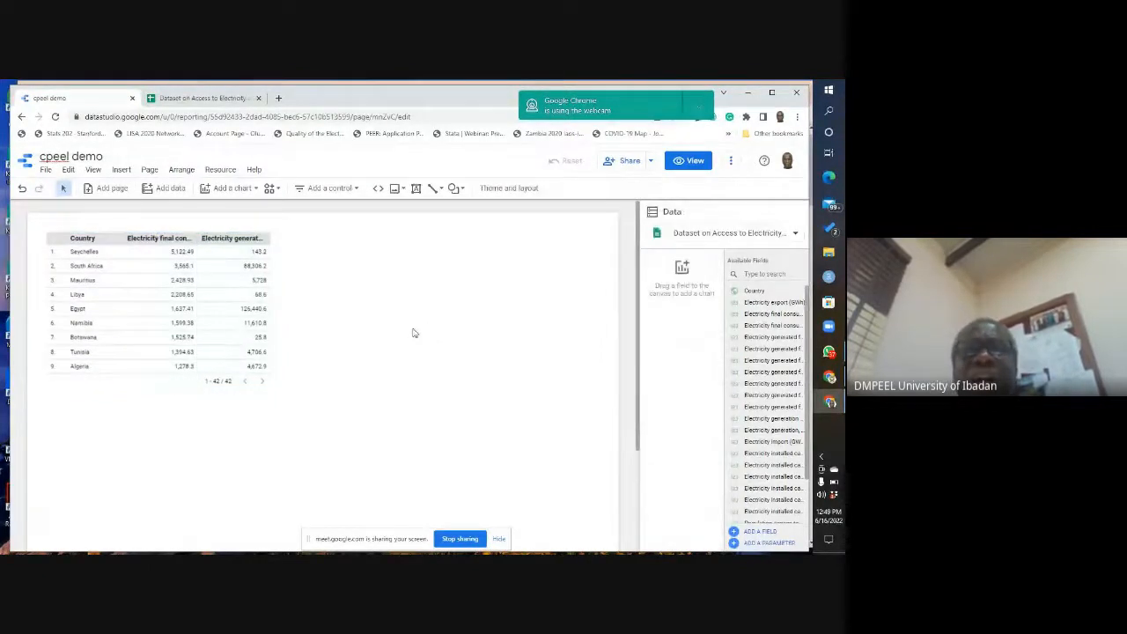
Step: Add a scatter chart beside the country table and enlarge it to fill the space up to the page edge
click(235, 191)
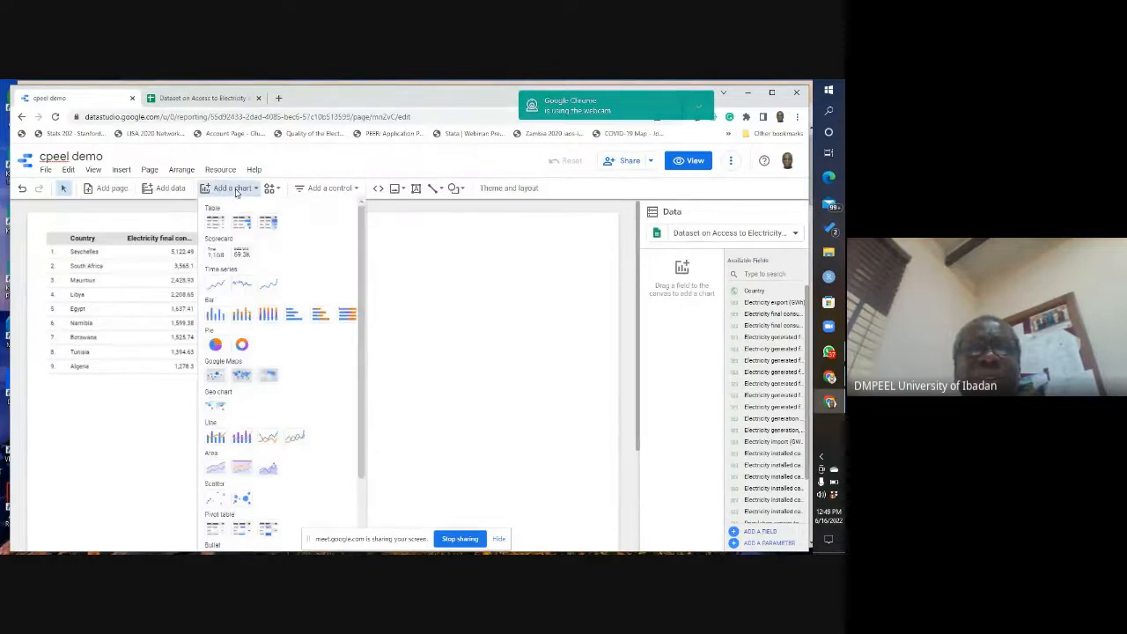
mouse_move(363, 228)
mouse_down()
mouse_move(365, 307)
mouse_move(356, 223)
mouse_up()
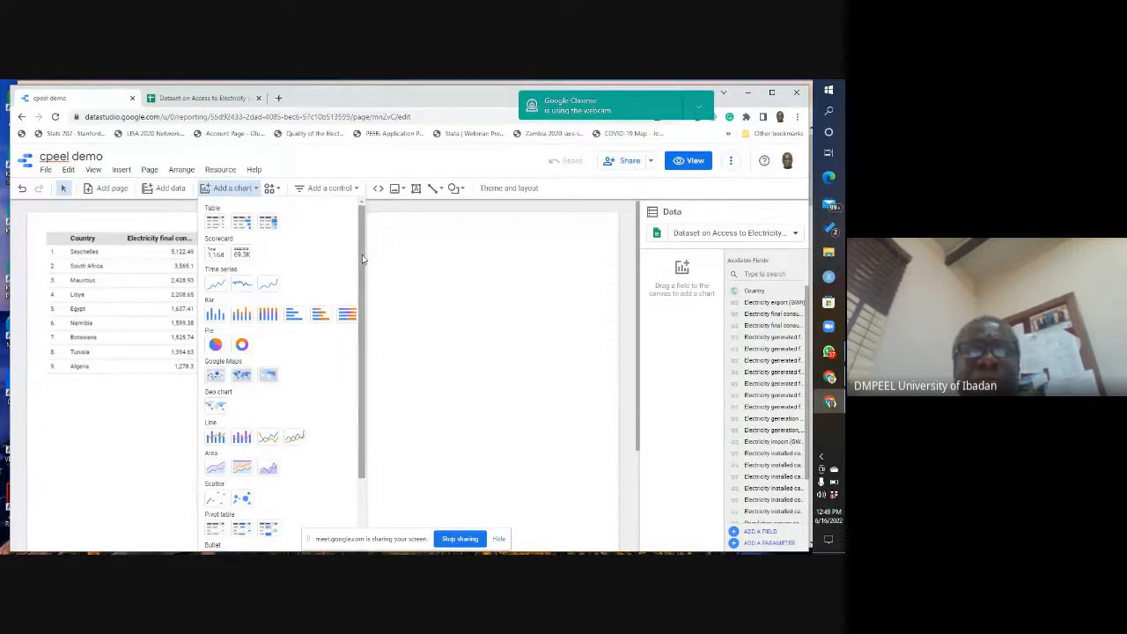
drag(362, 256, 363, 328)
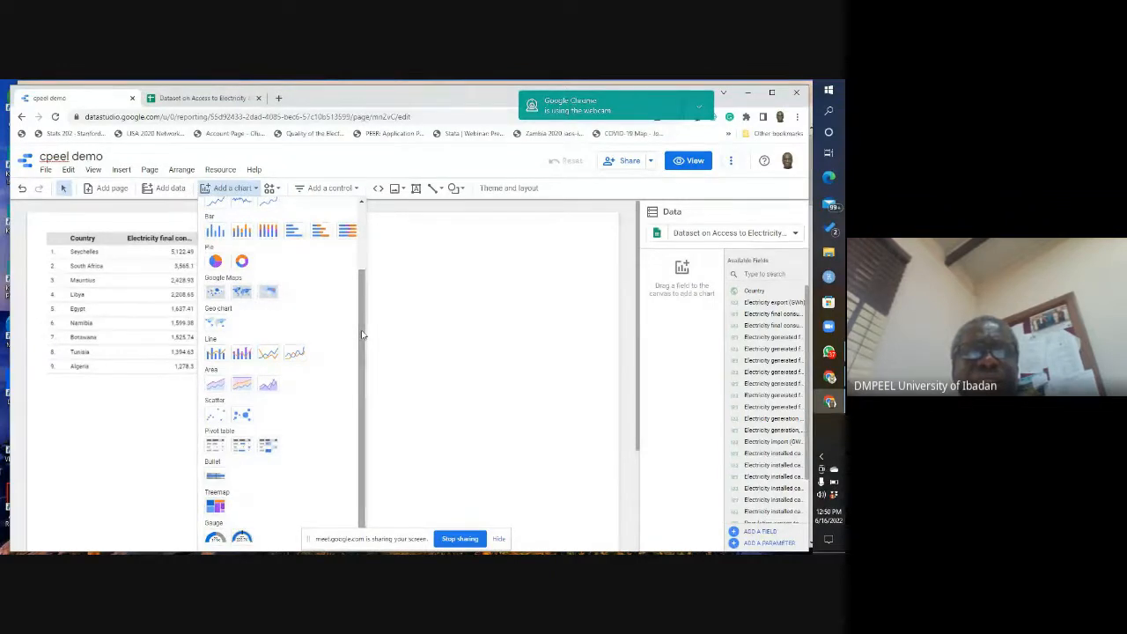
click(214, 420)
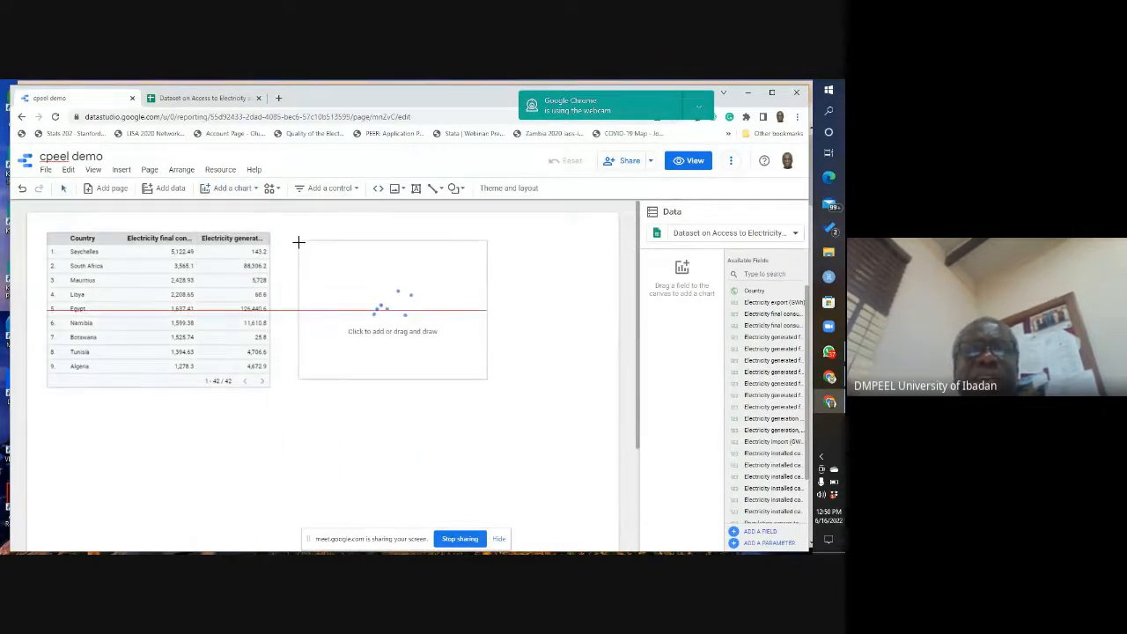
drag(299, 241, 495, 390)
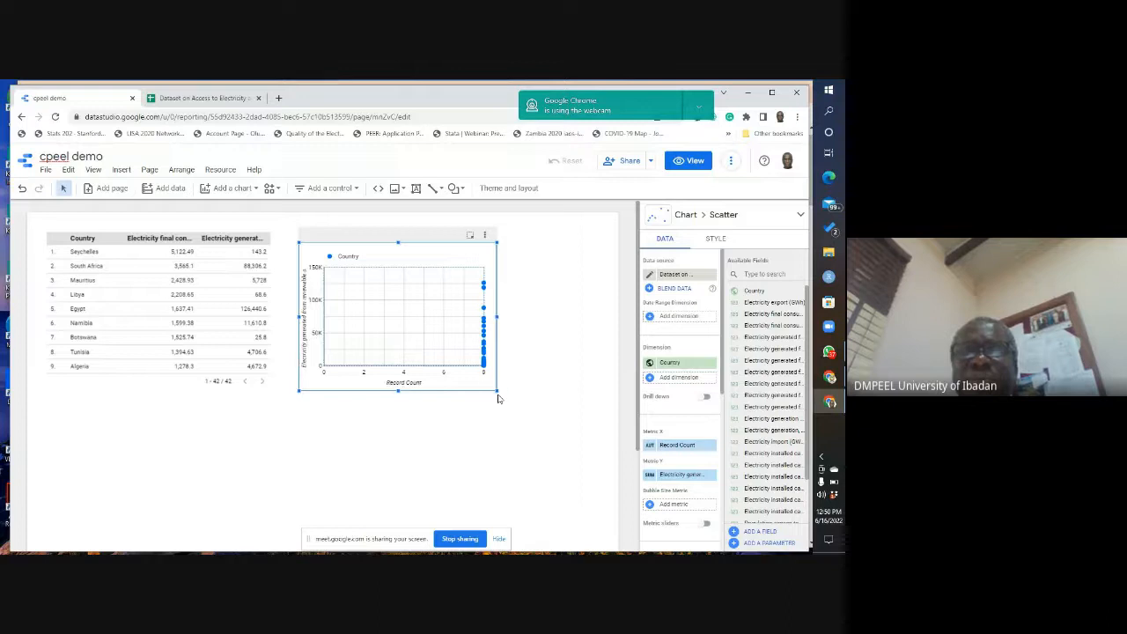
drag(497, 390, 609, 481)
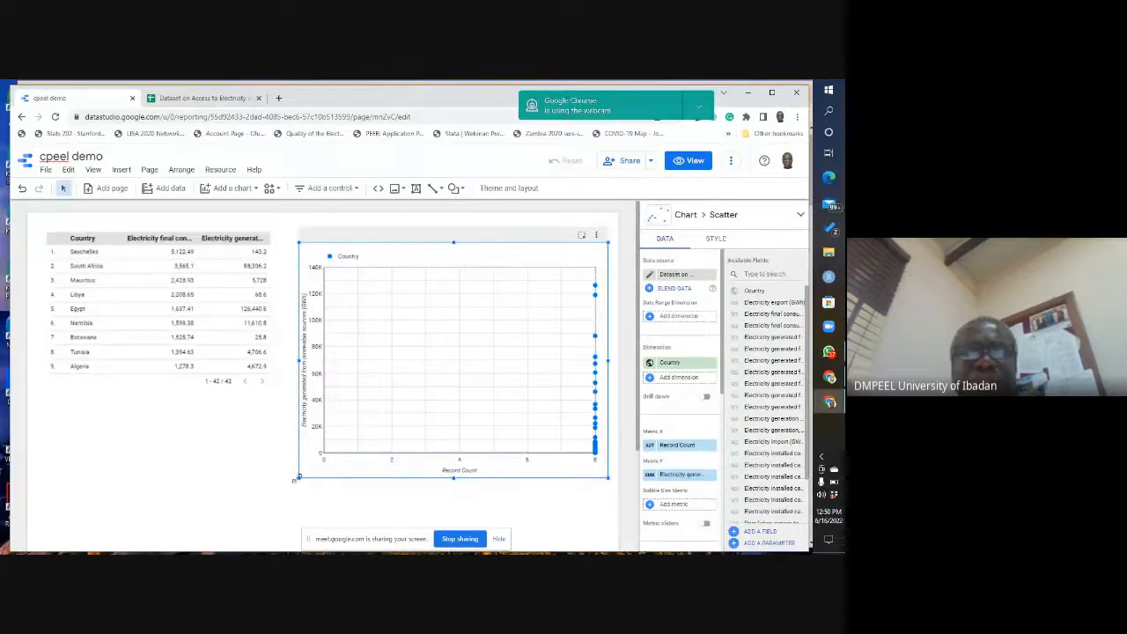
drag(299, 478, 280, 495)
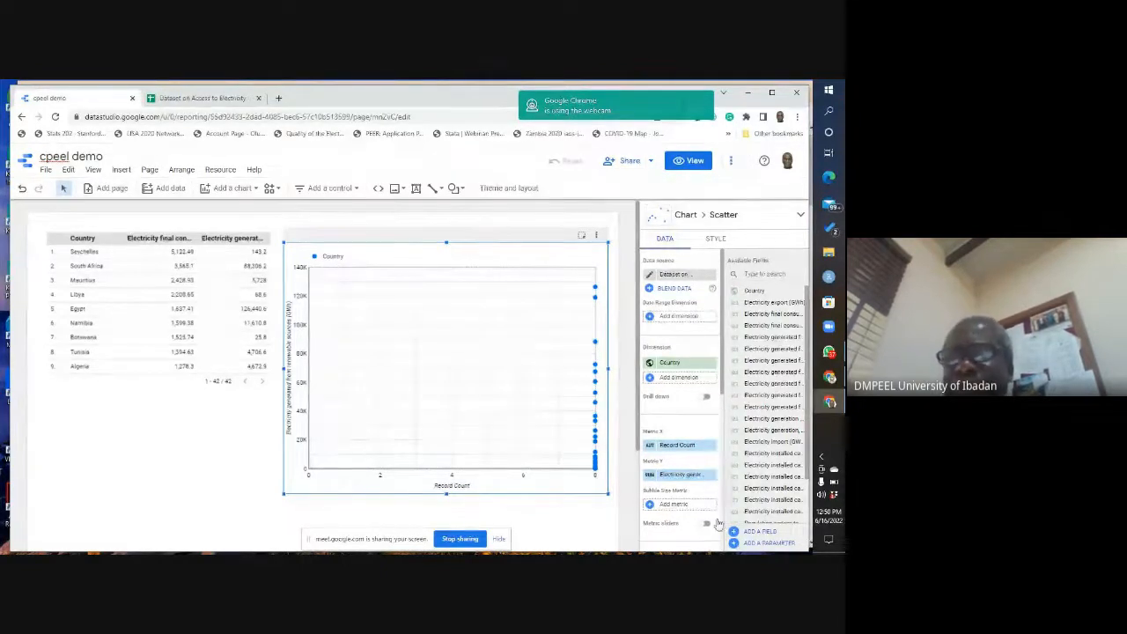
Step: Replace the scatter chart's Record Count X metric with Electricity final consumption per capita (KWh), searching the fields for "final"
click(681, 446)
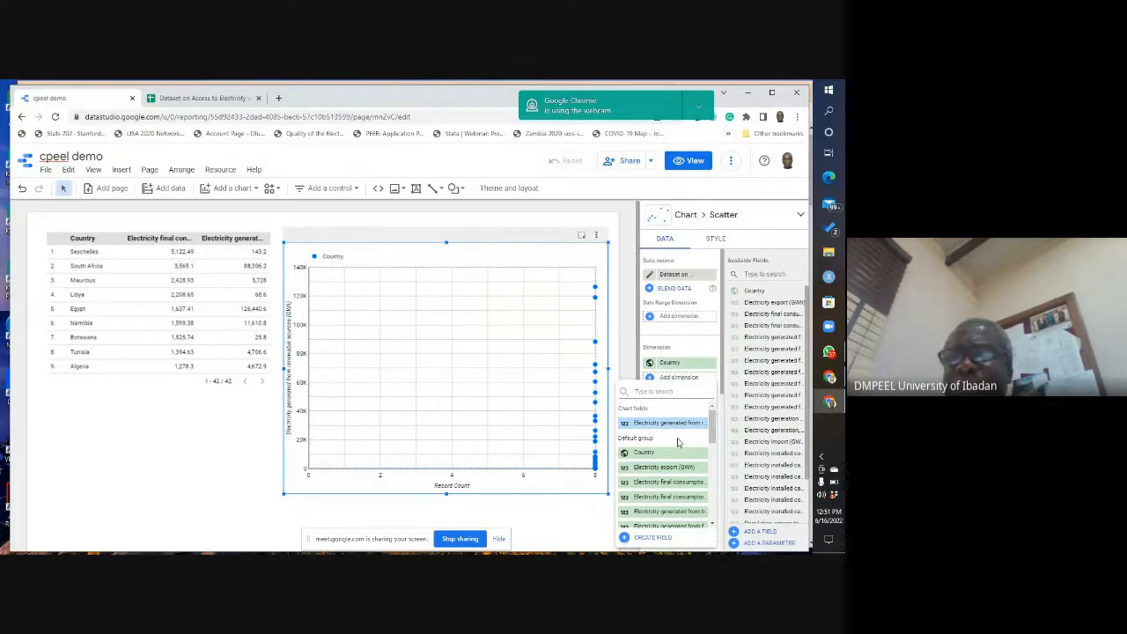
click(625, 357)
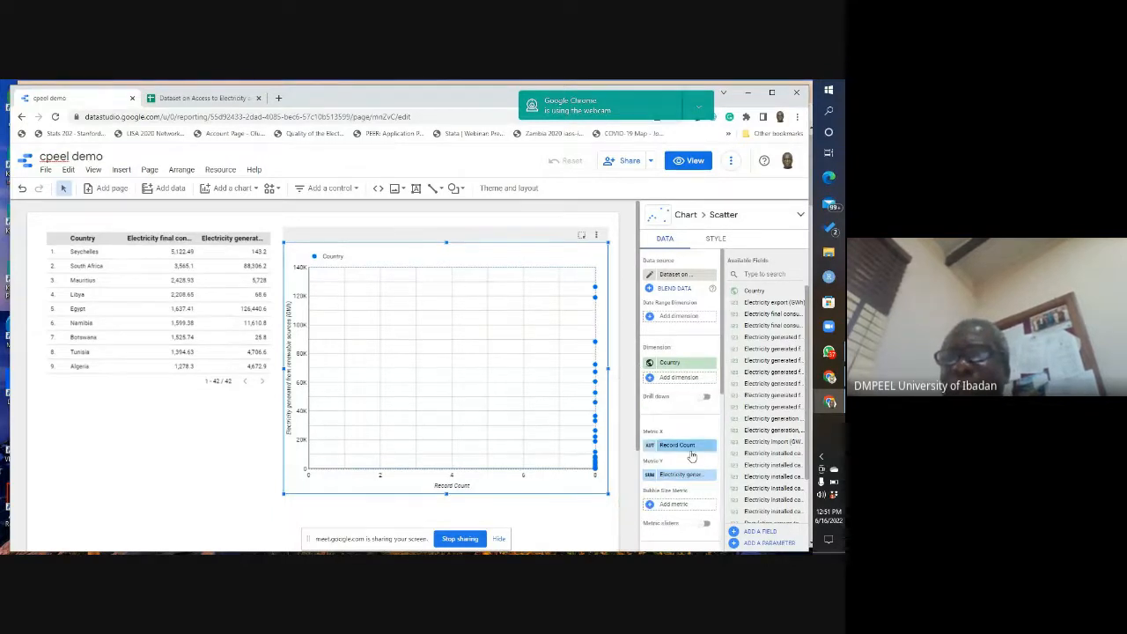
drag(722, 363, 721, 398)
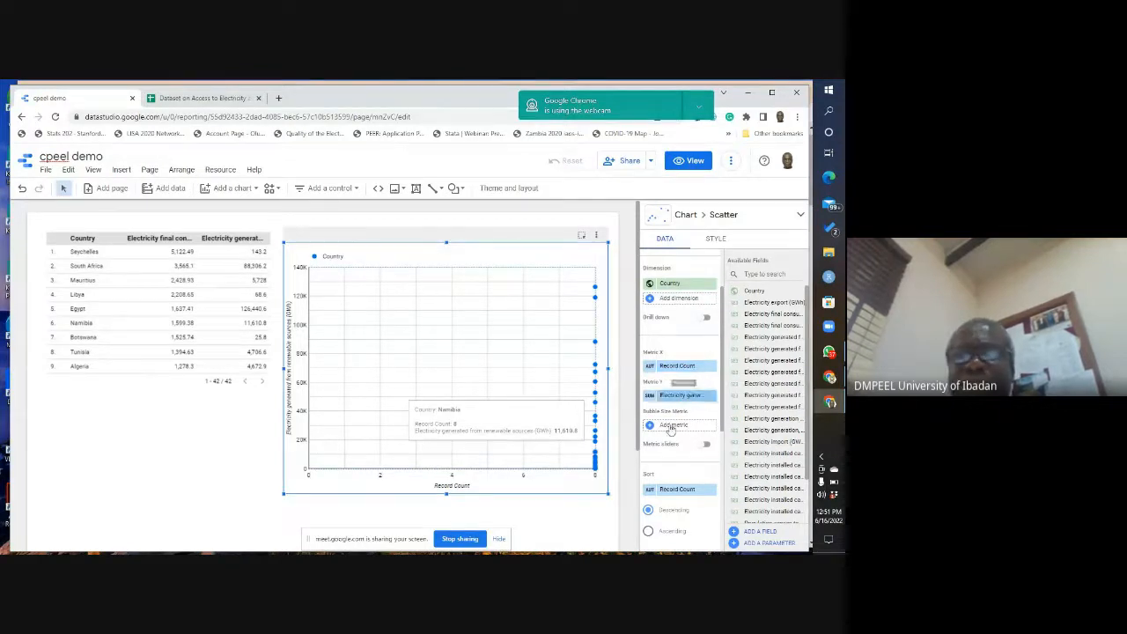
click(686, 369)
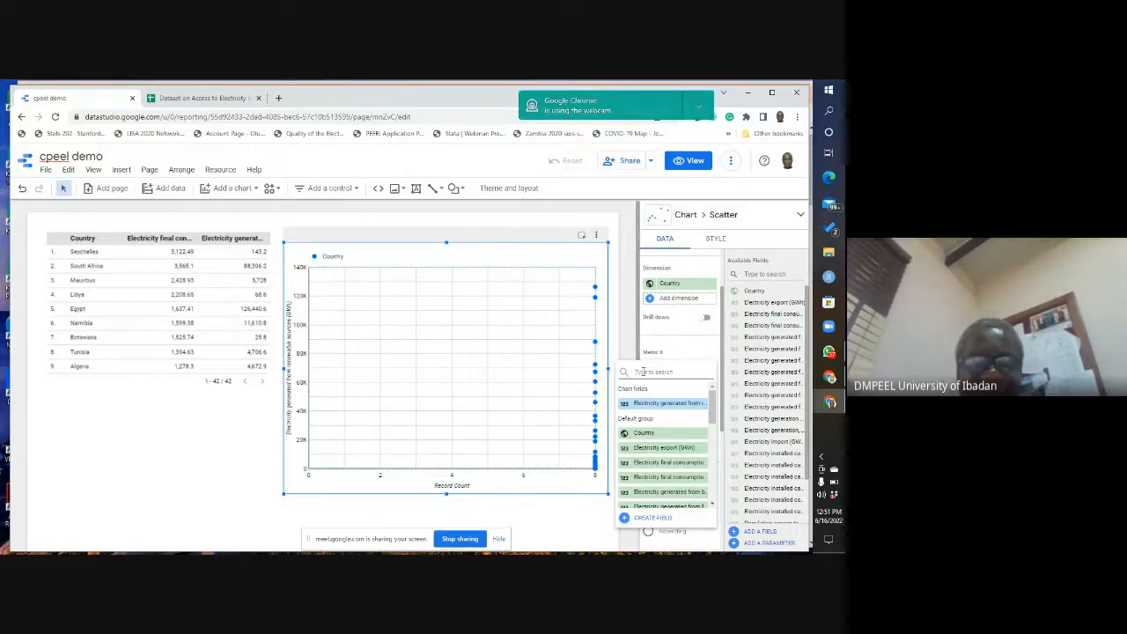
text(final)
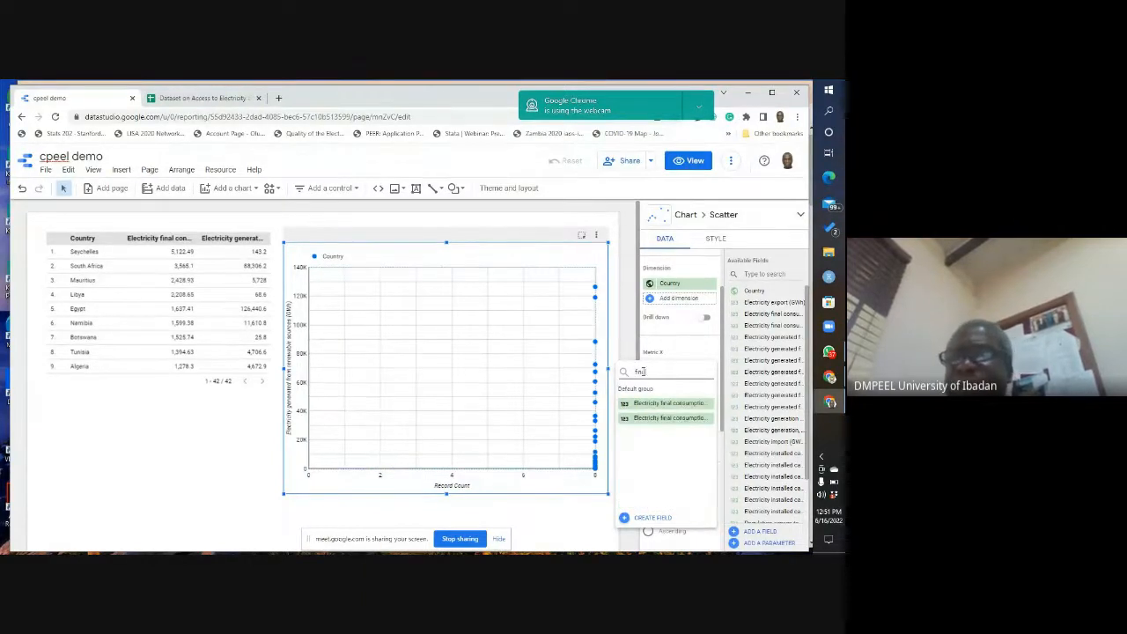
click(677, 419)
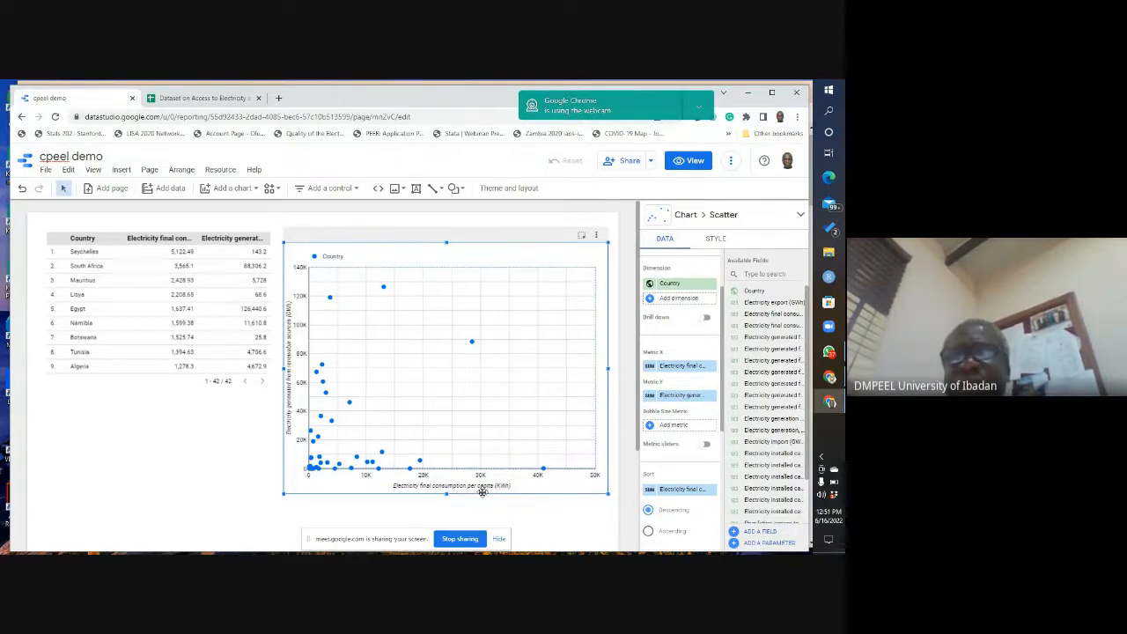
Step: Set the aggregation of the scatter chart's X metric, per capita consumption, to Average
click(650, 369)
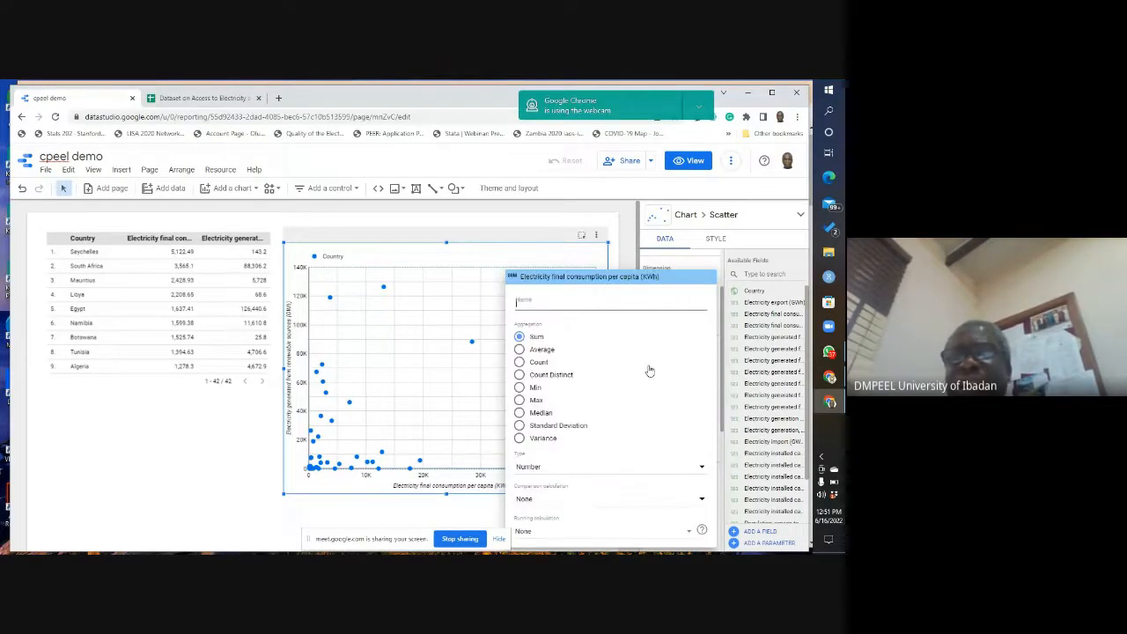
click(521, 349)
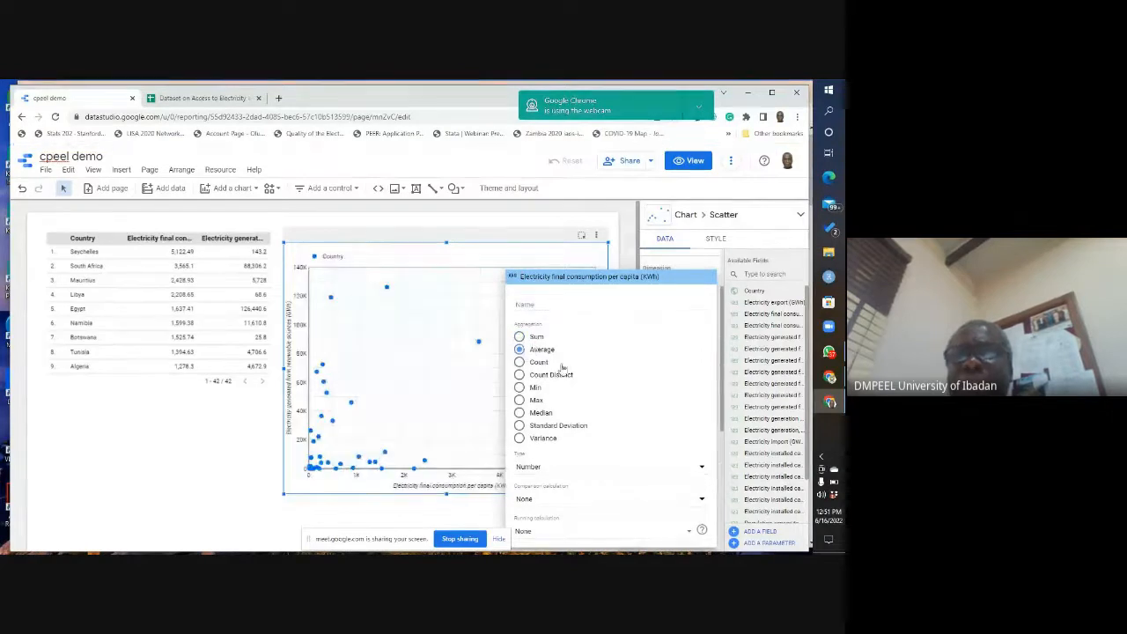
click(348, 510)
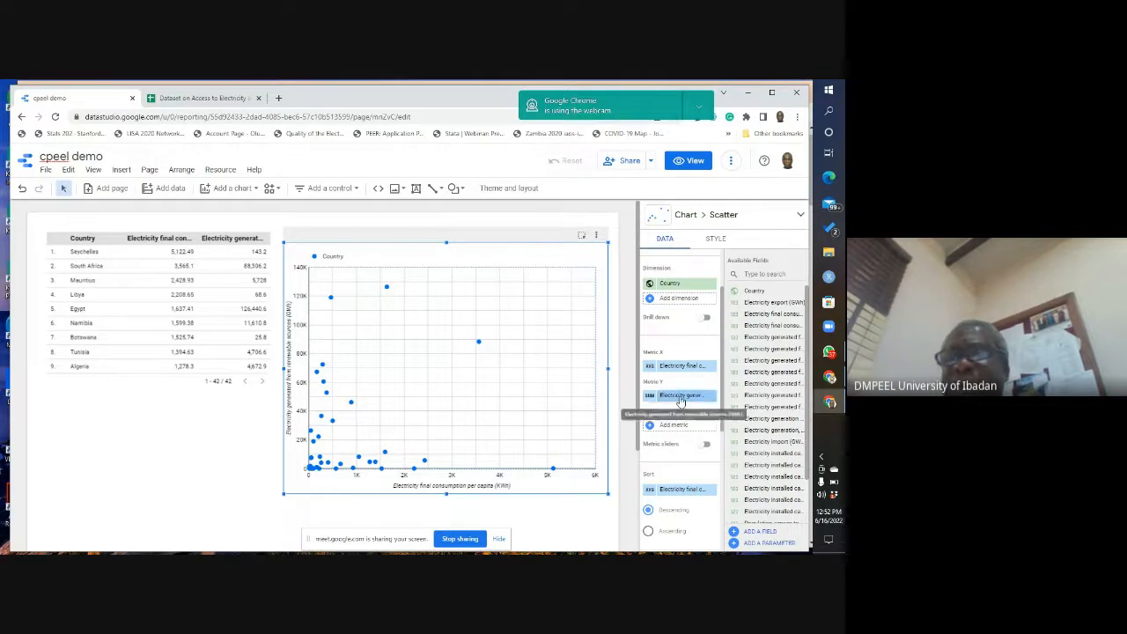
Step: Set the aggregation of the Y metric, Electricity generated from renewable sources (GWh), to Average
click(681, 396)
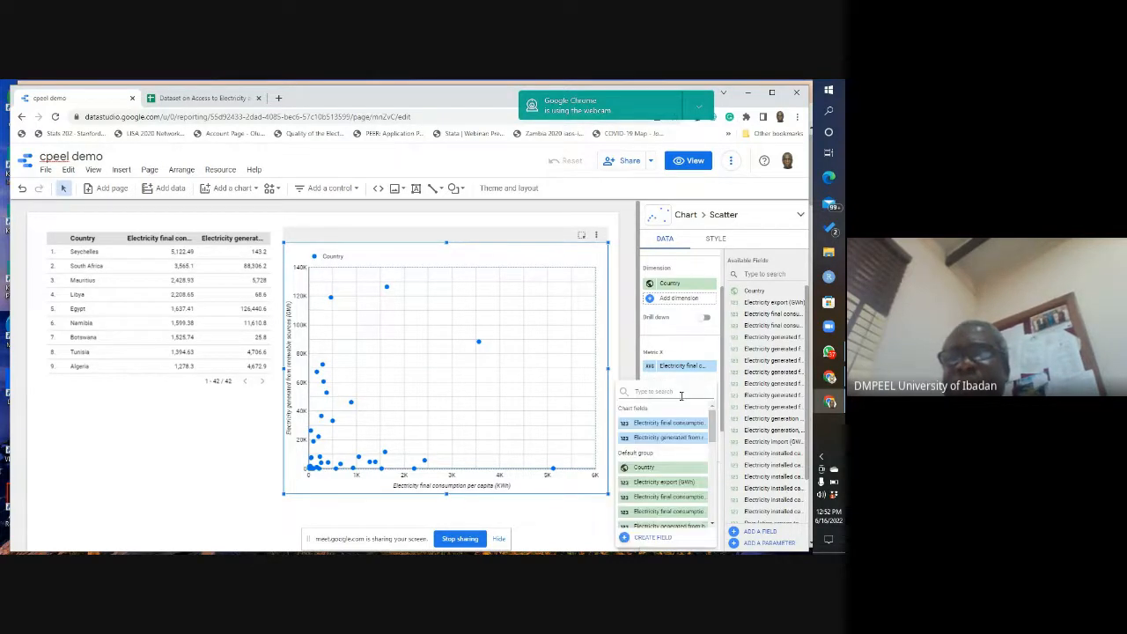
click(668, 379)
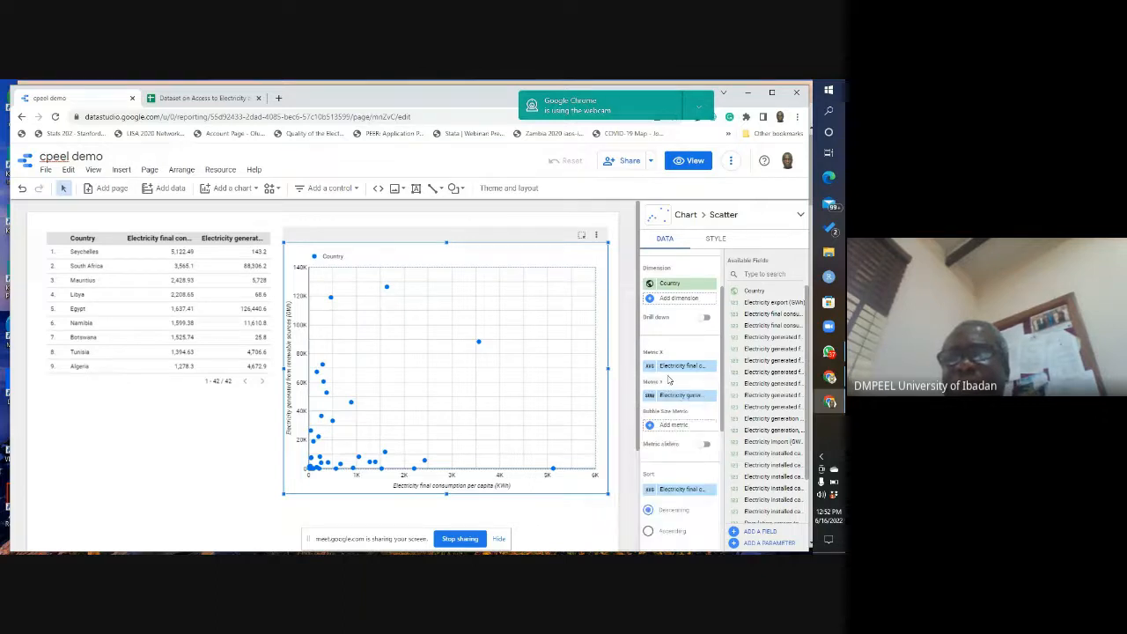
click(651, 401)
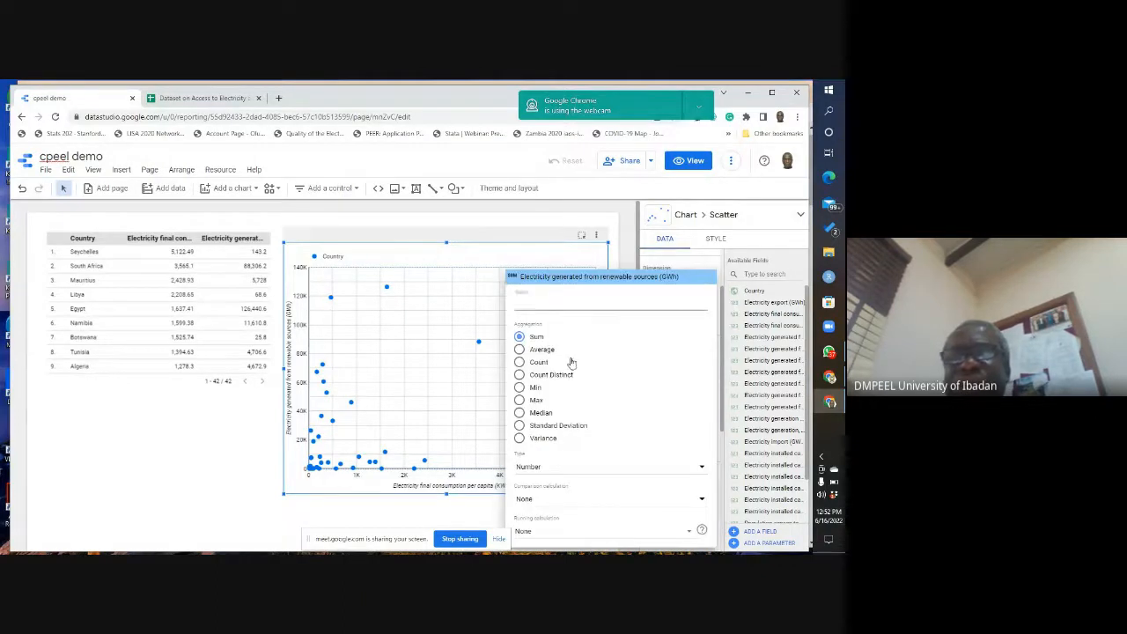
click(520, 350)
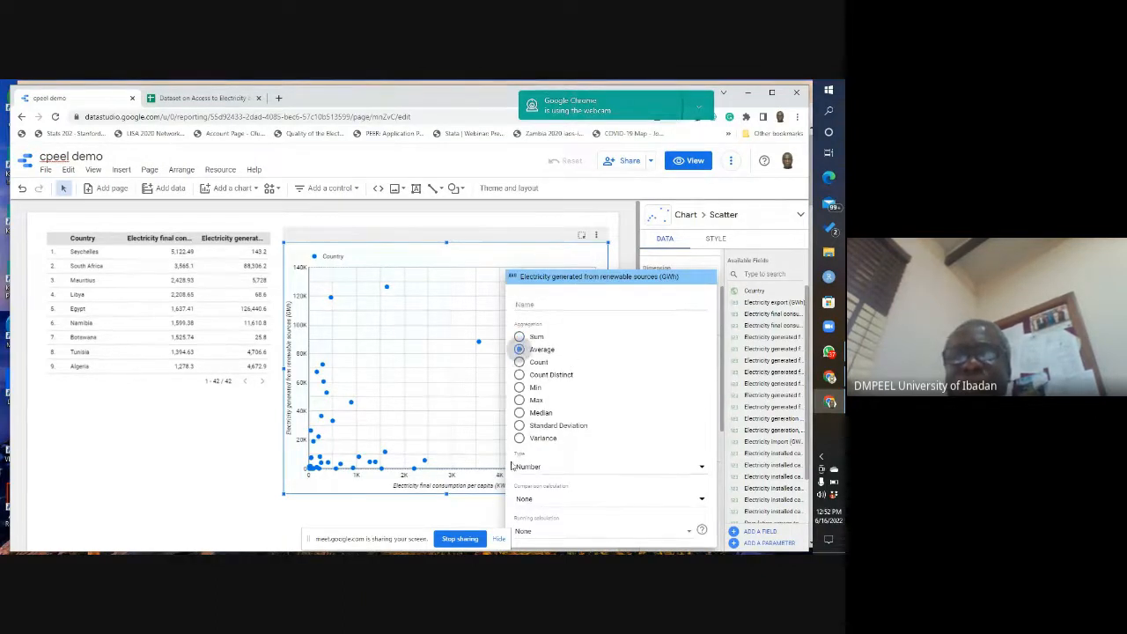
click(360, 515)
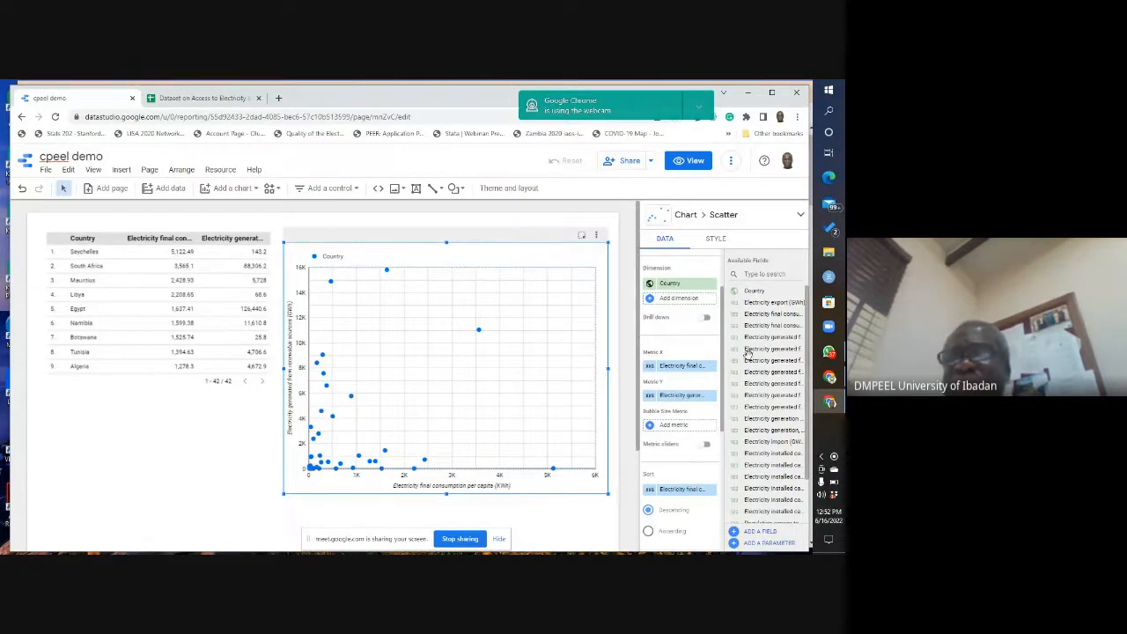
Step: Show data labels on the scatter chart and inspect the Egypt, Mozambique and South Africa points
scroll(722, 366, down, 3)
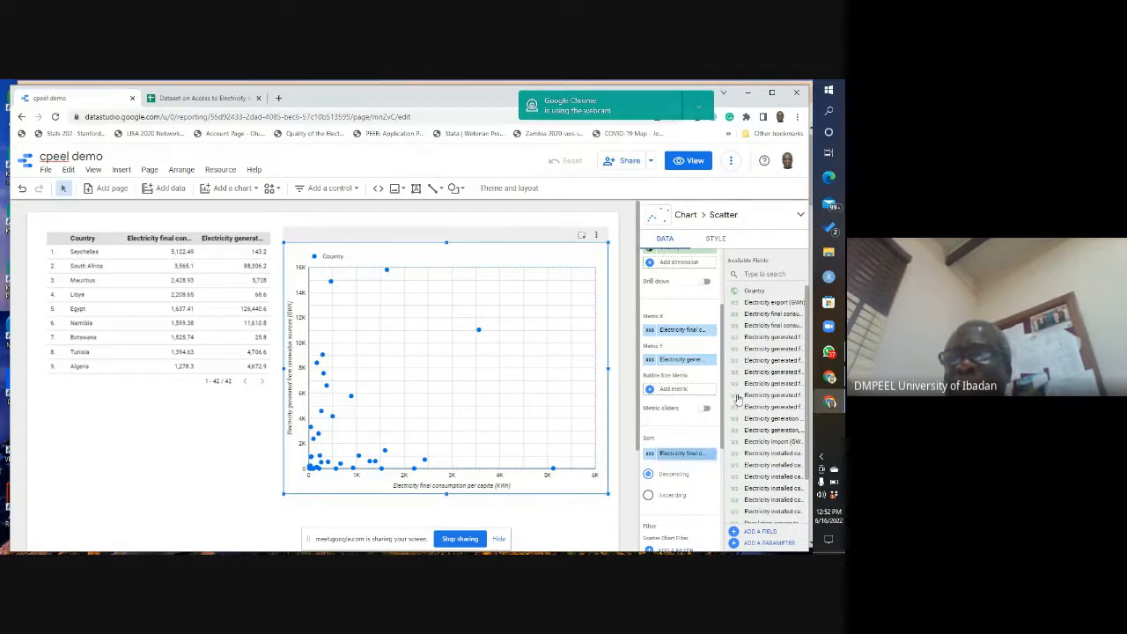
drag(722, 379, 723, 333)
scroll(723, 326, up, 1)
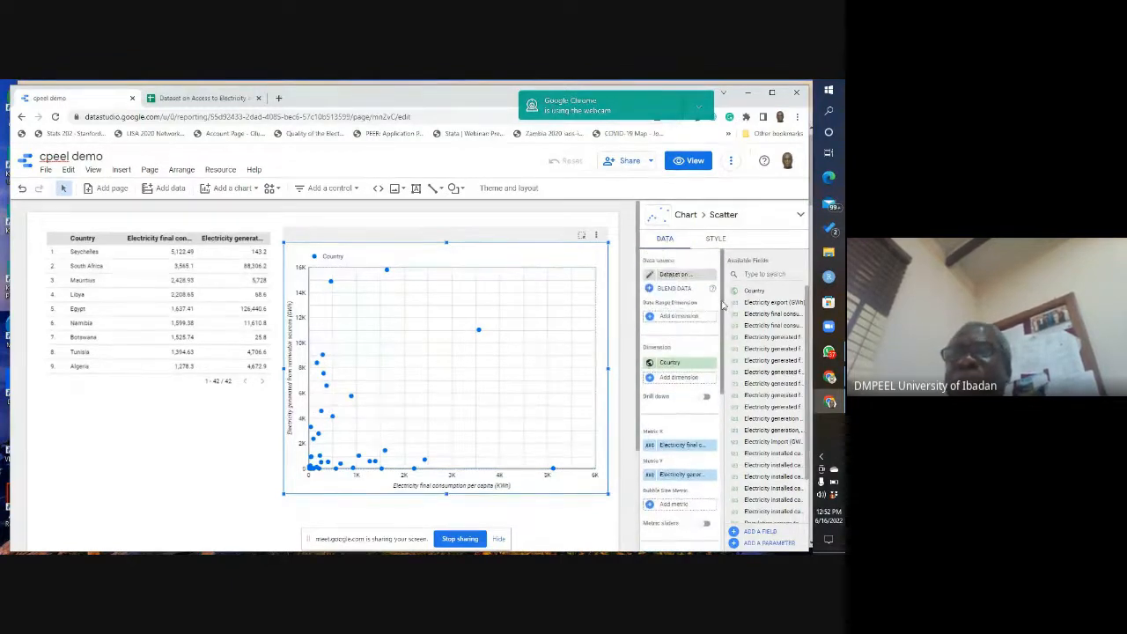
click(716, 241)
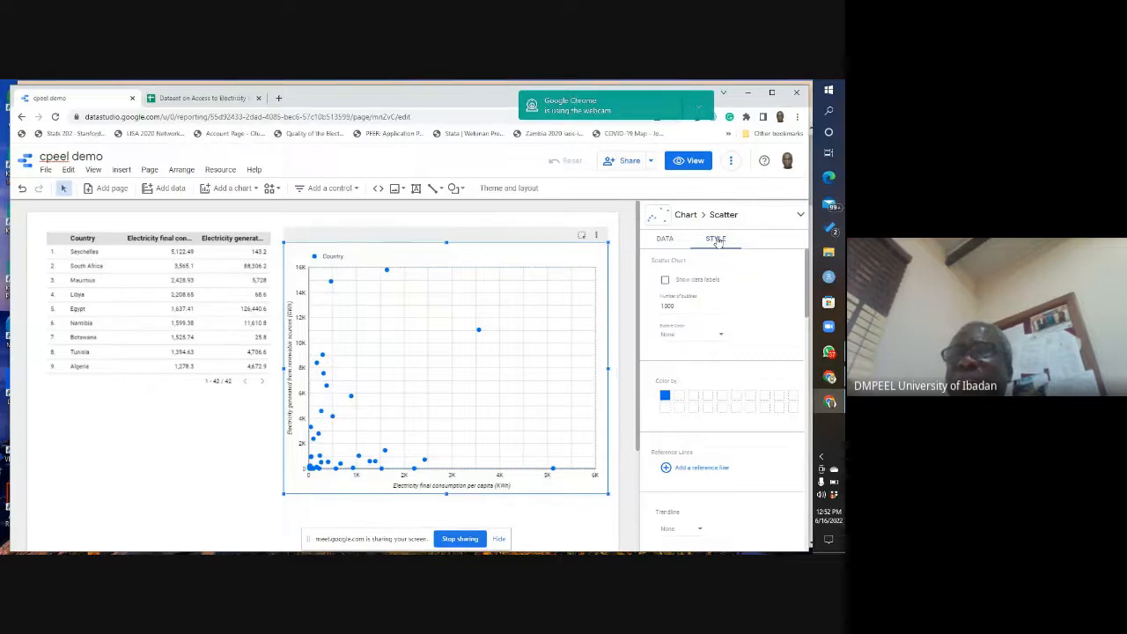
click(665, 282)
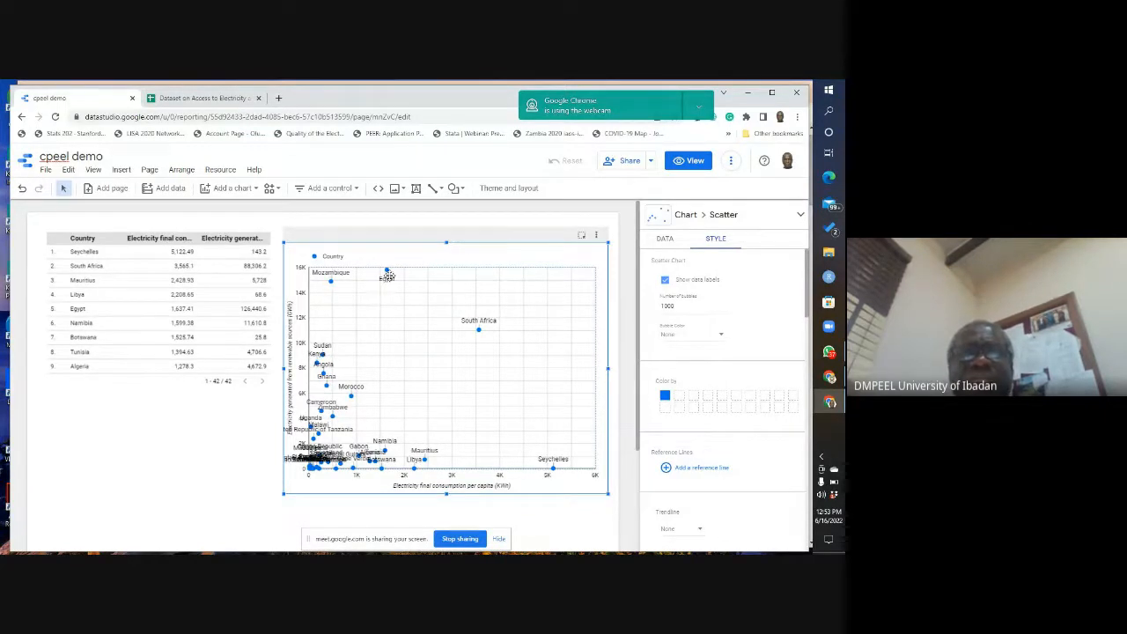
mouse_move(387, 277)
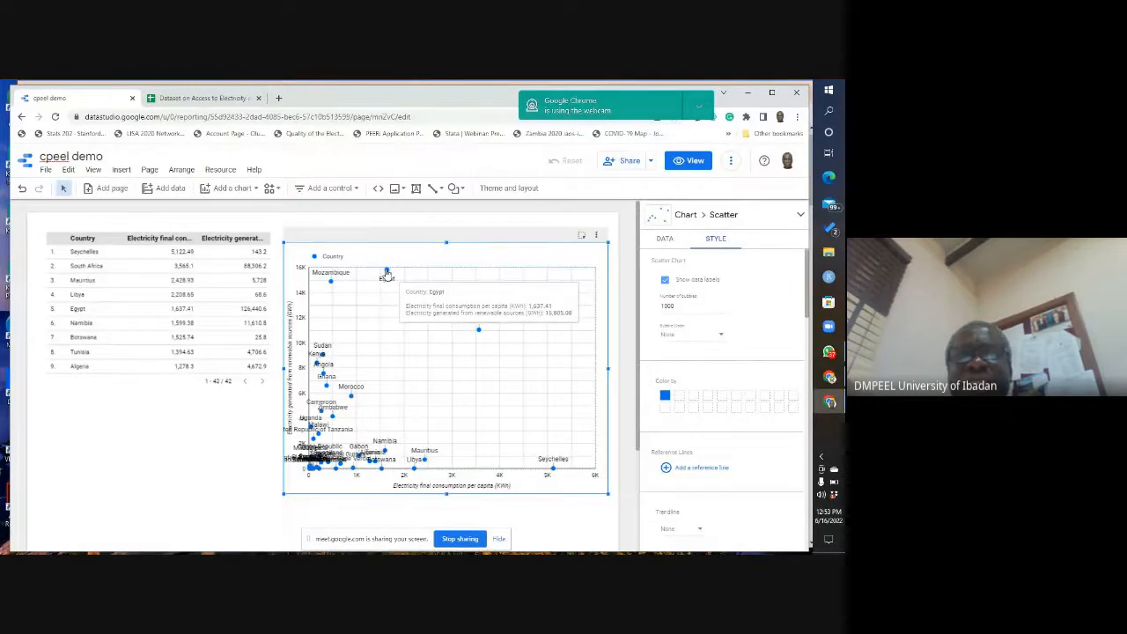
mouse_move(335, 284)
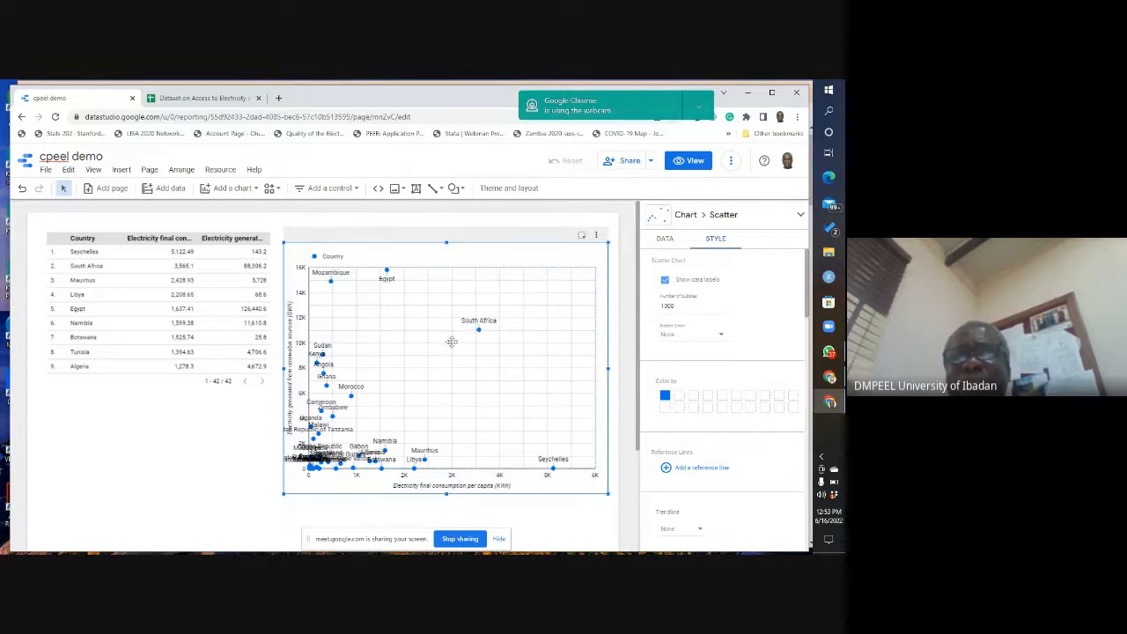
mouse_move(478, 334)
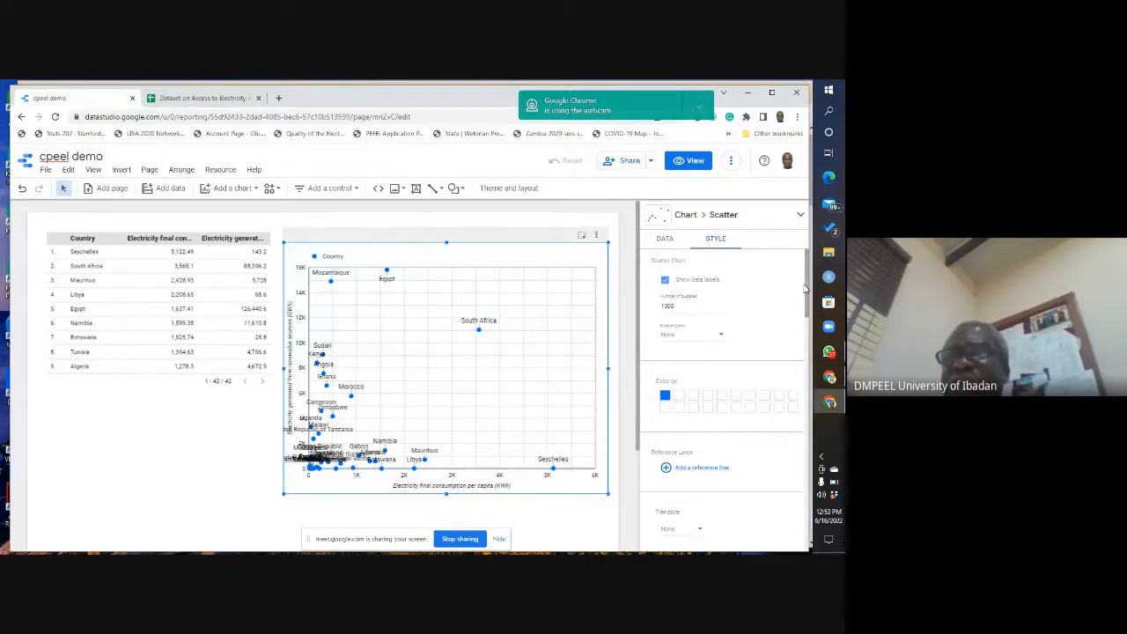
drag(808, 280, 809, 279)
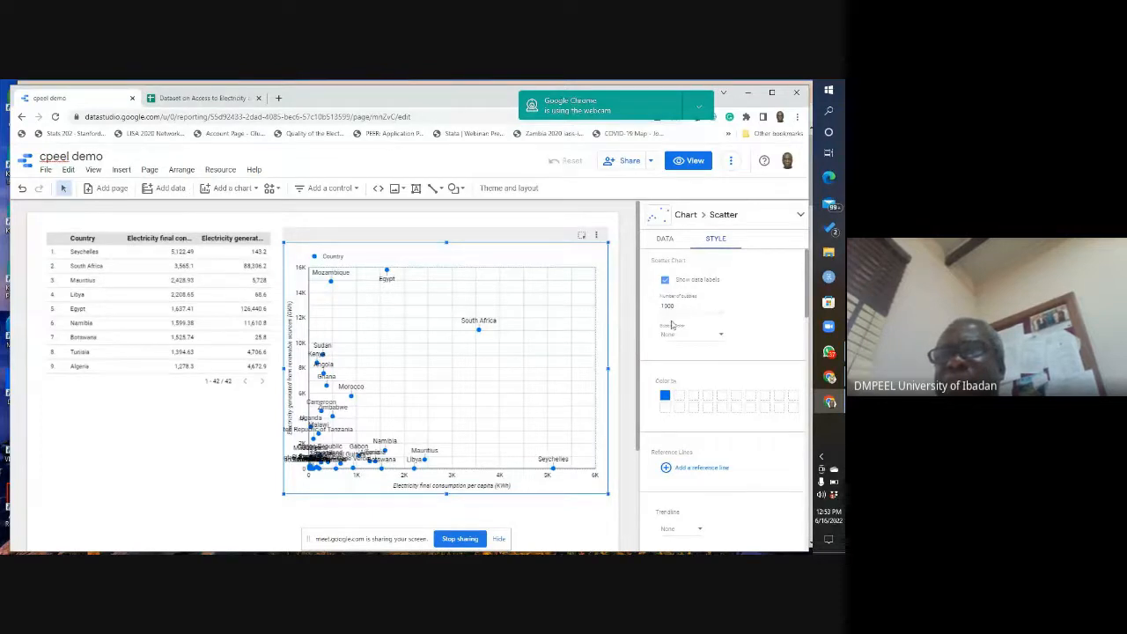
click(723, 340)
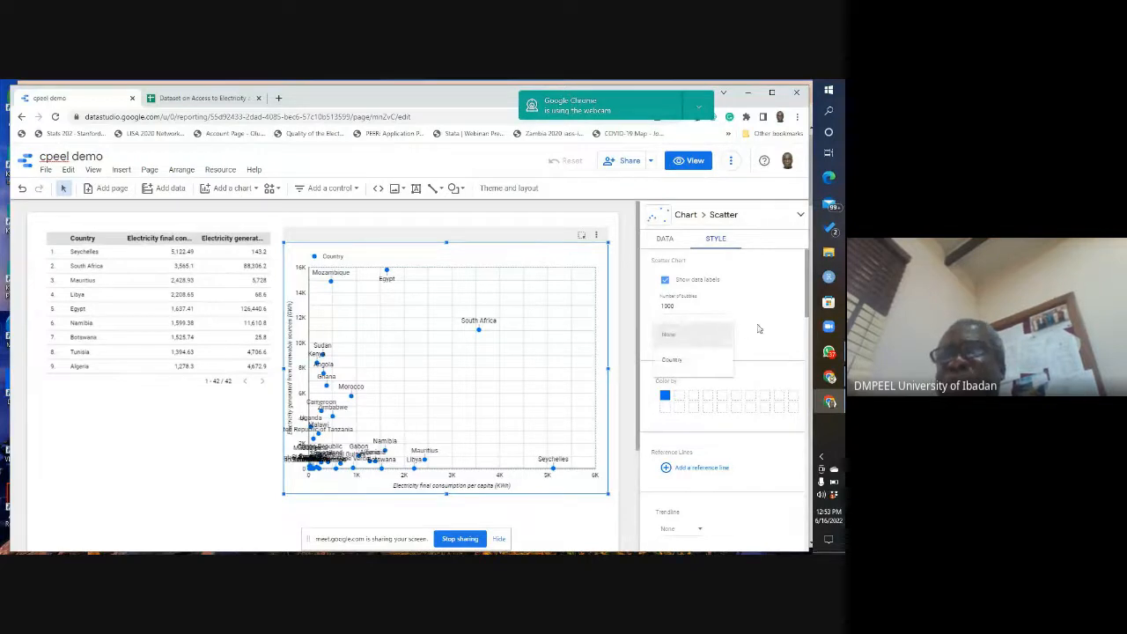
click(759, 328)
Step: Try a linear trendline on the scatter chart and set the trendline back to None
drag(808, 284, 808, 332)
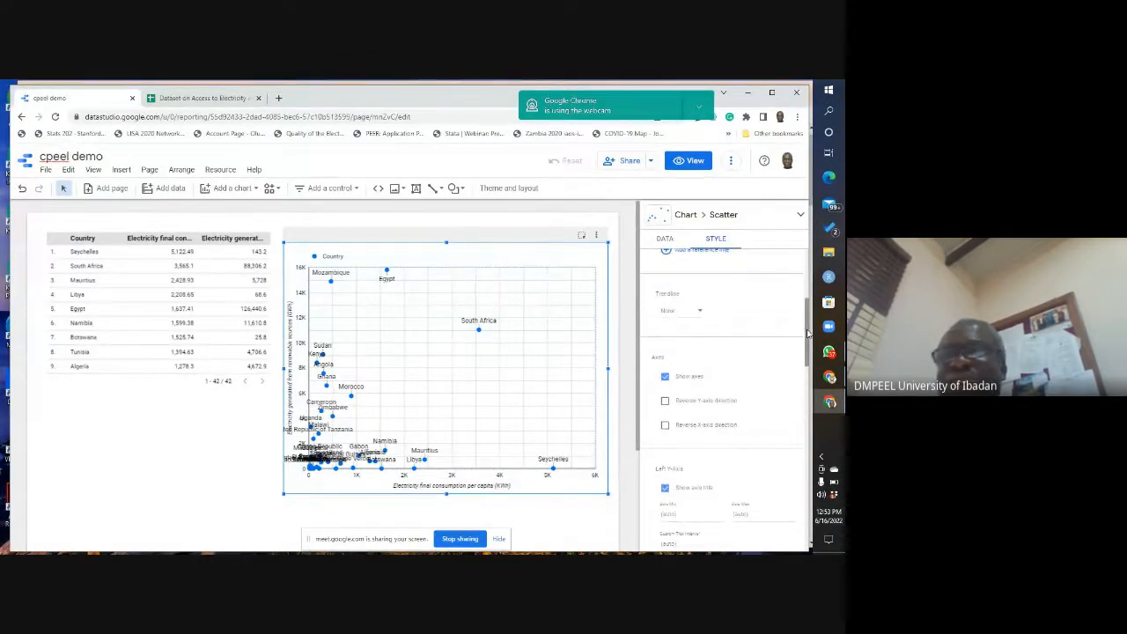
click(701, 315)
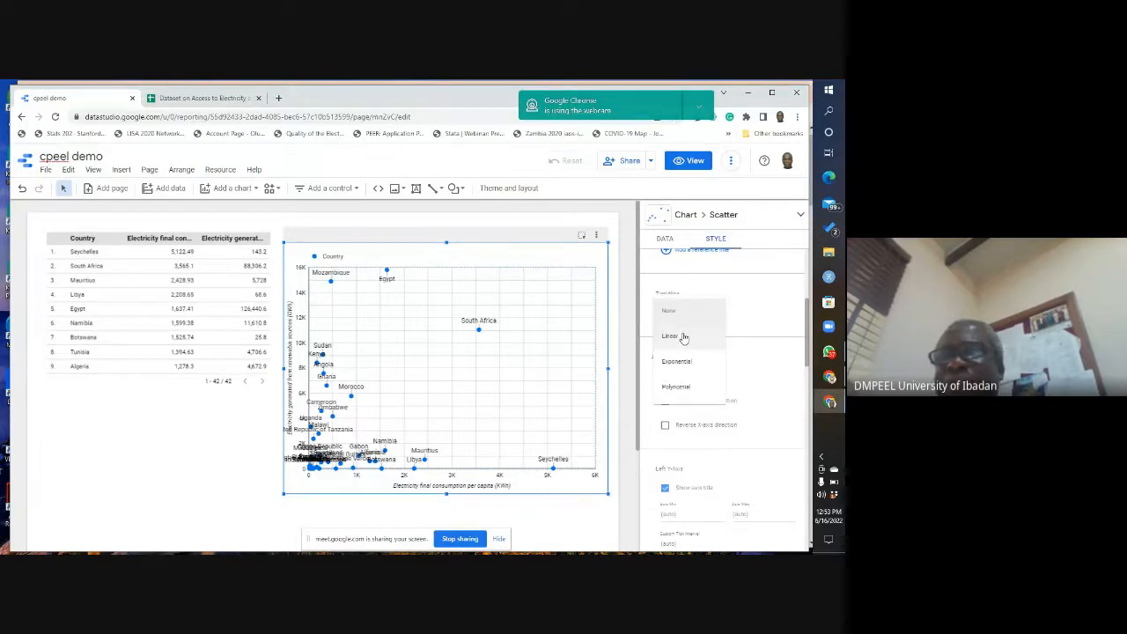
click(672, 344)
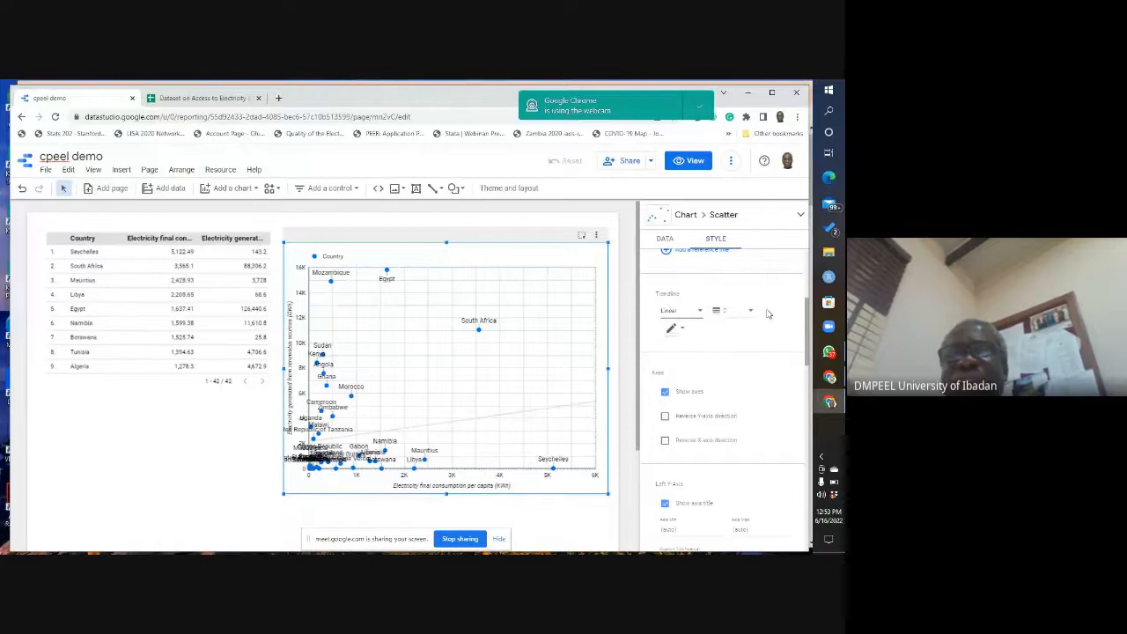
click(702, 311)
click(672, 287)
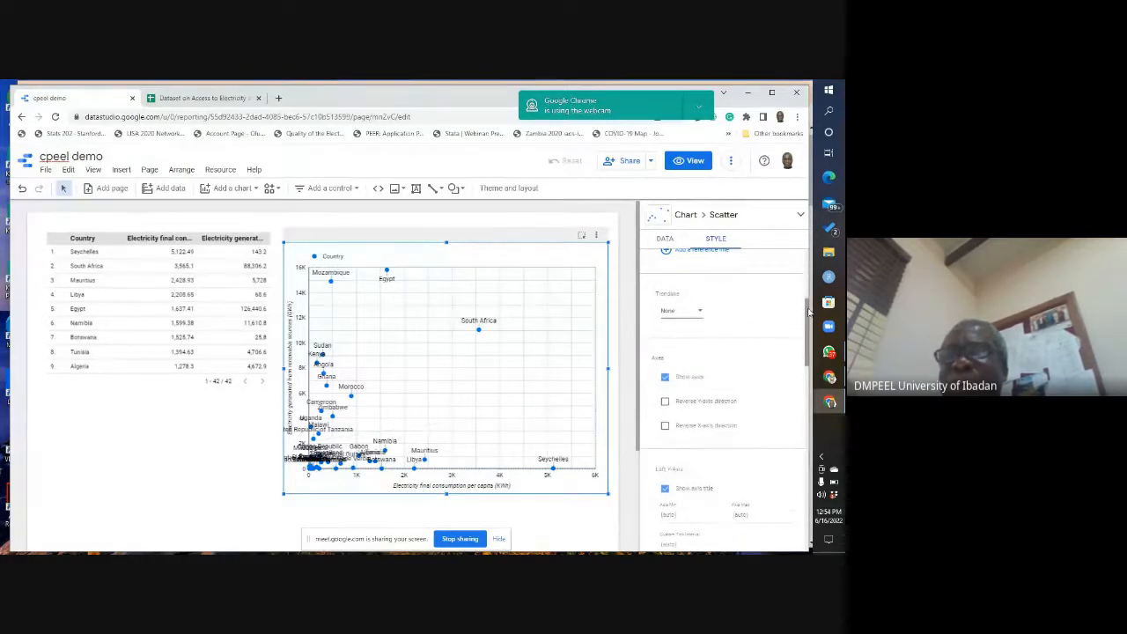
Step: Turn on the log scale for the scatter chart's X-axis
drag(809, 306, 807, 331)
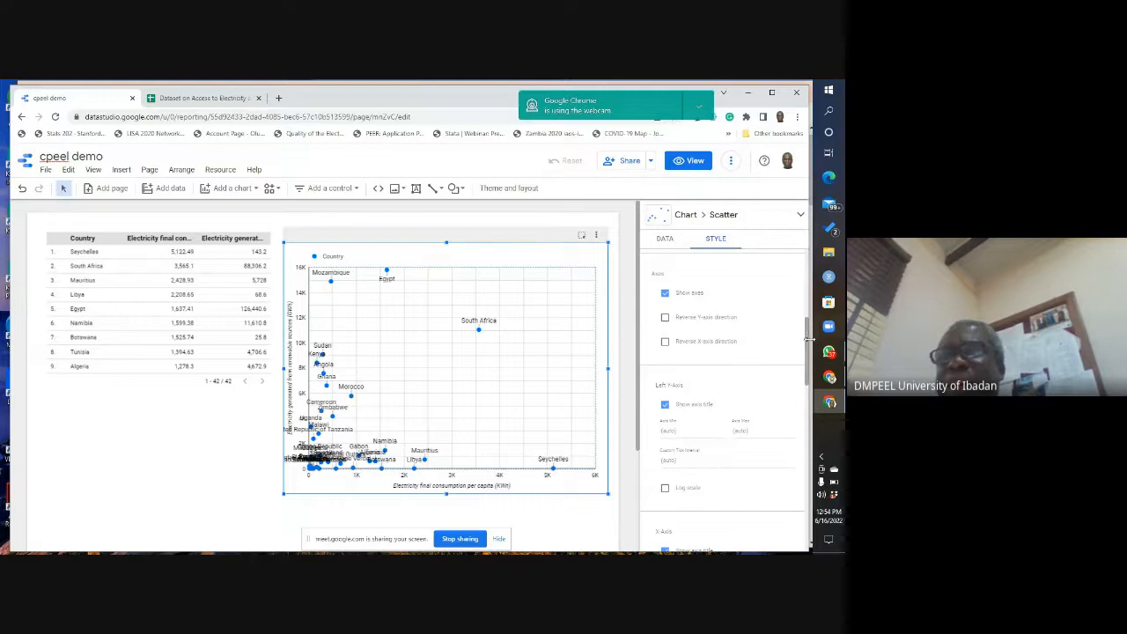
scroll(808, 347, down, 1)
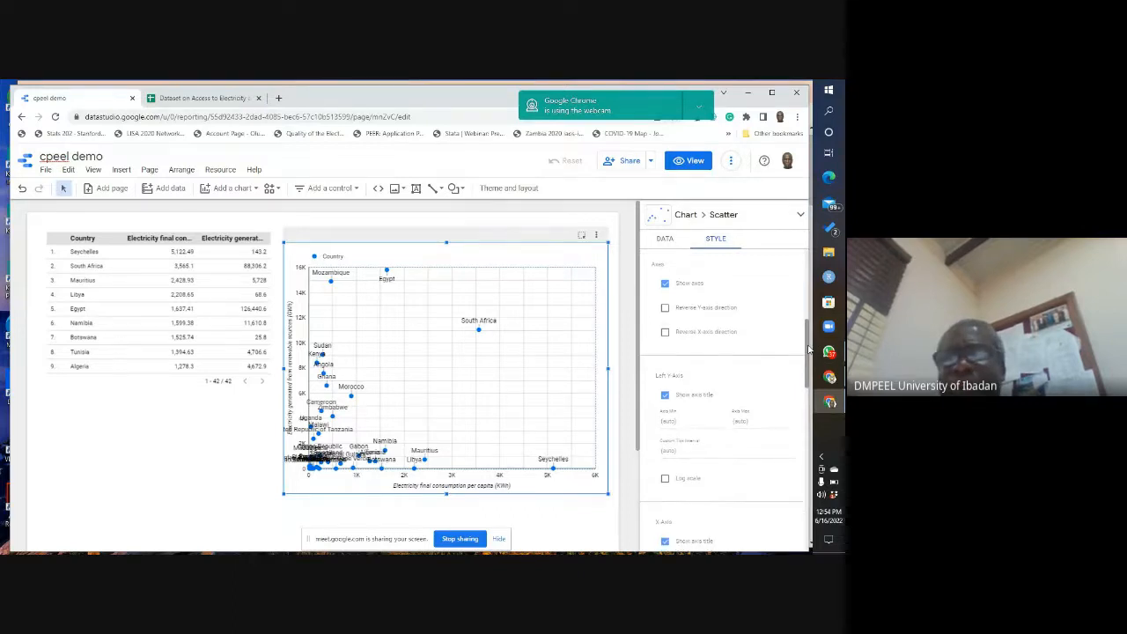
drag(808, 350, 804, 373)
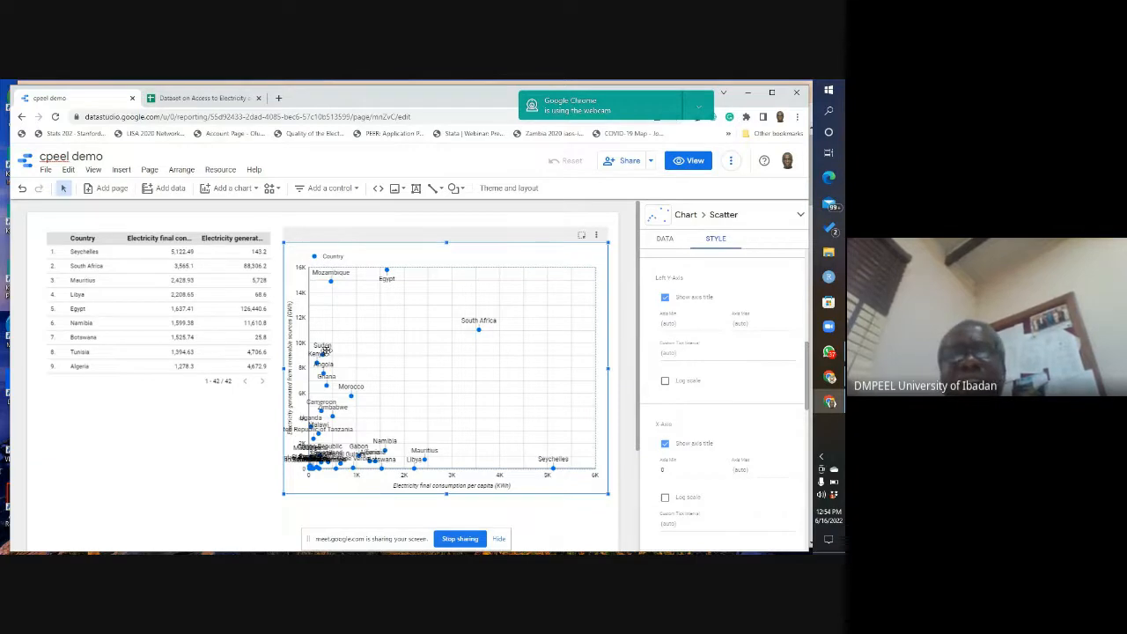
mouse_move(807, 365)
mouse_down()
mouse_move(803, 399)
mouse_move(801, 385)
mouse_up()
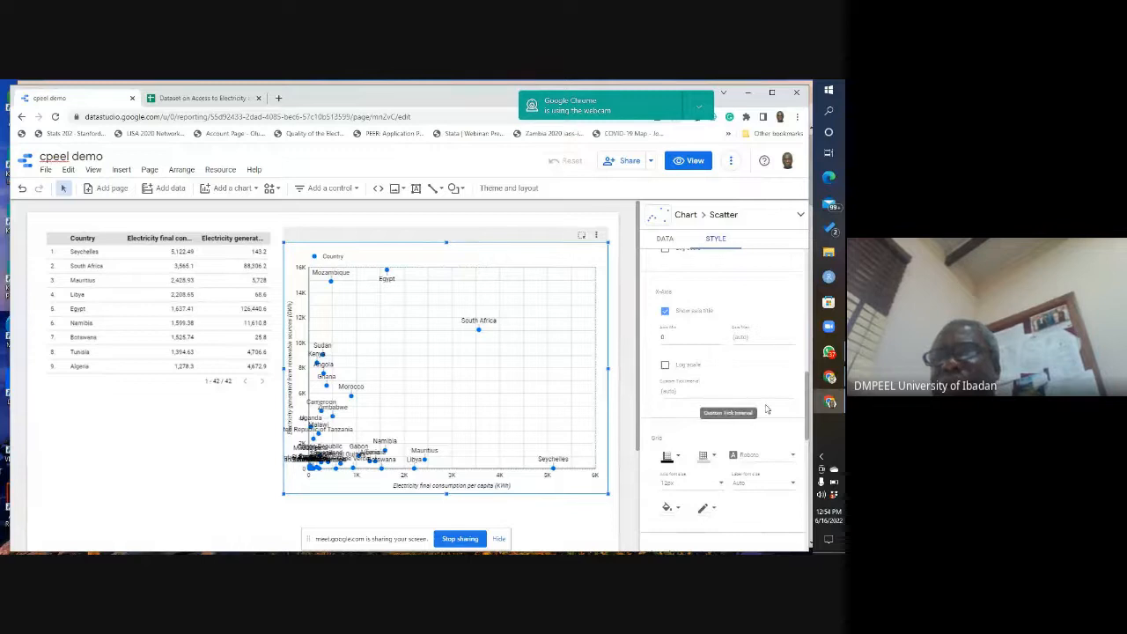
click(665, 366)
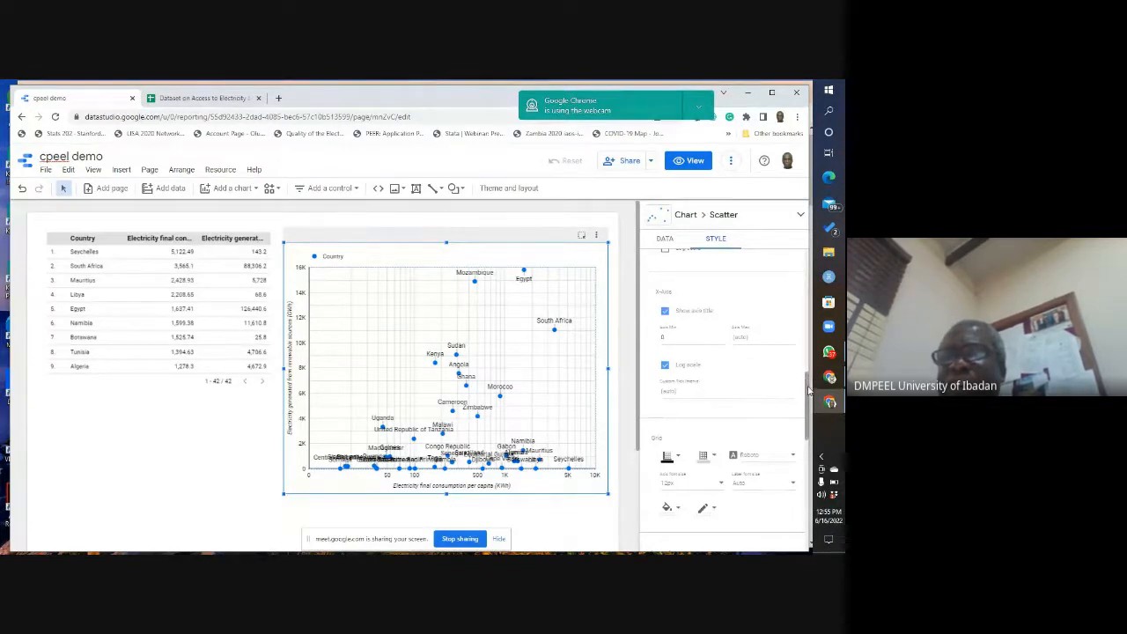
Step: Set the scatter chart's legend font size to 24px and its font color to orange
drag(808, 379, 804, 447)
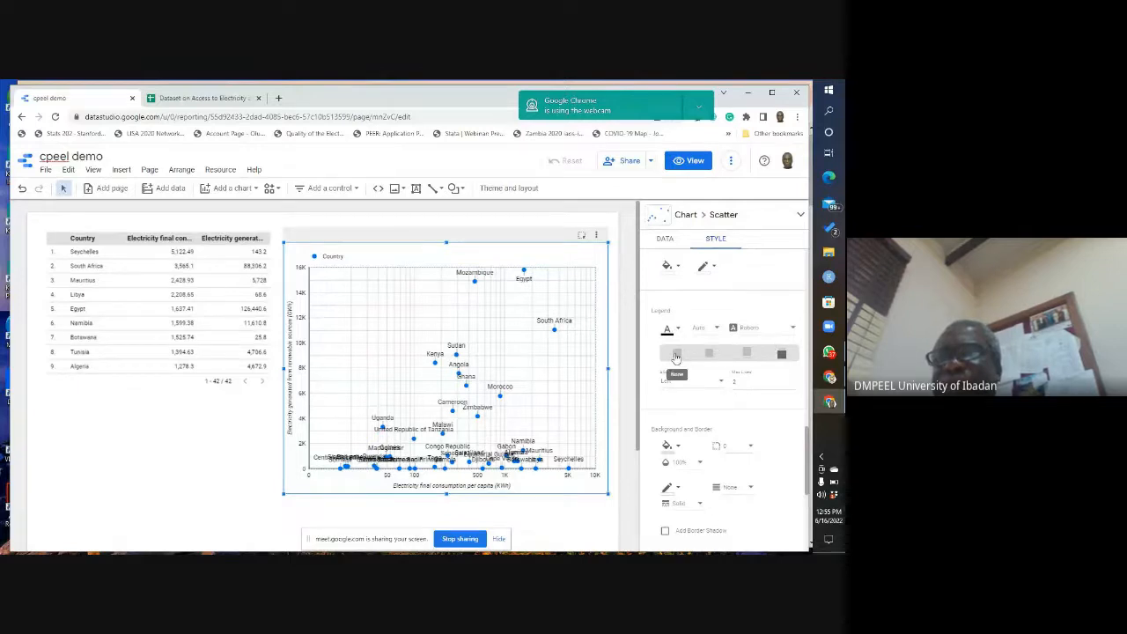
click(719, 329)
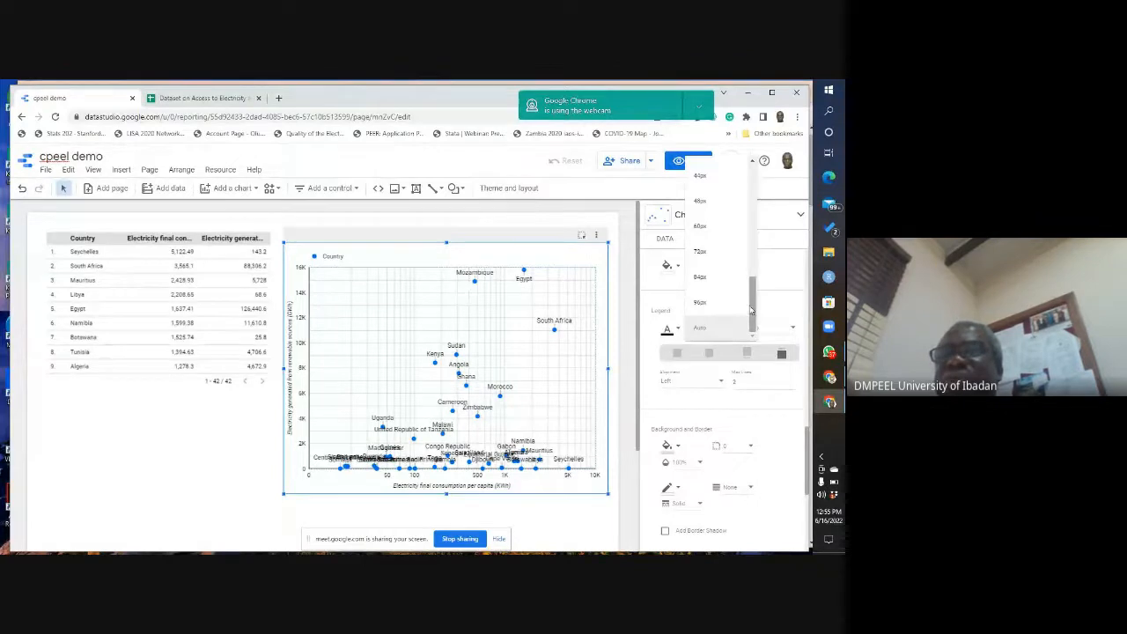
drag(753, 305, 775, 234)
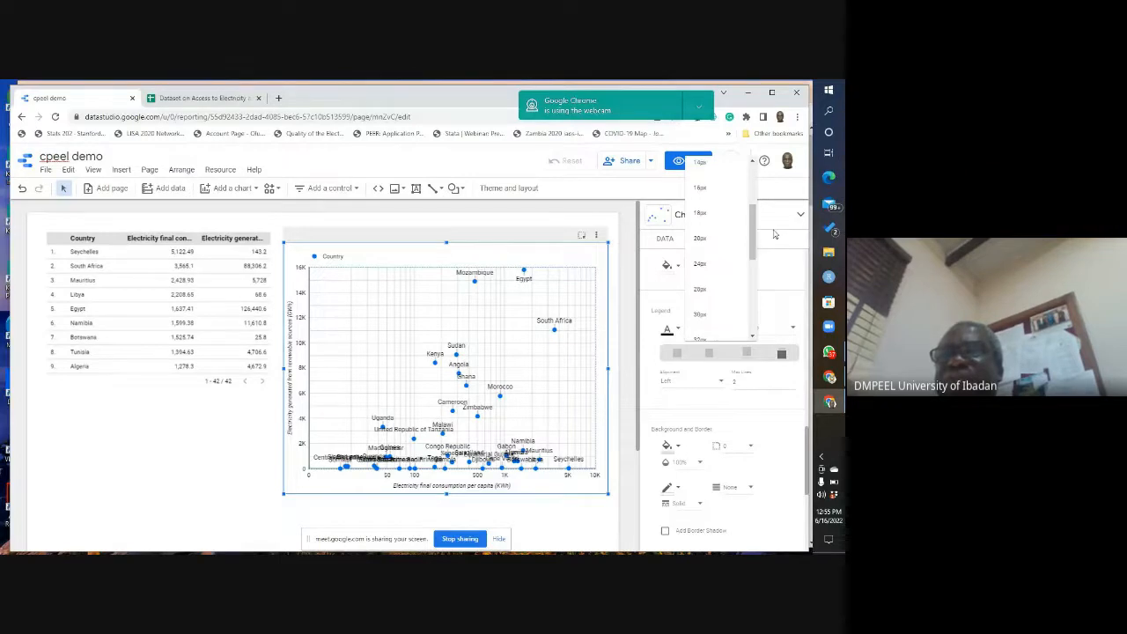
click(705, 267)
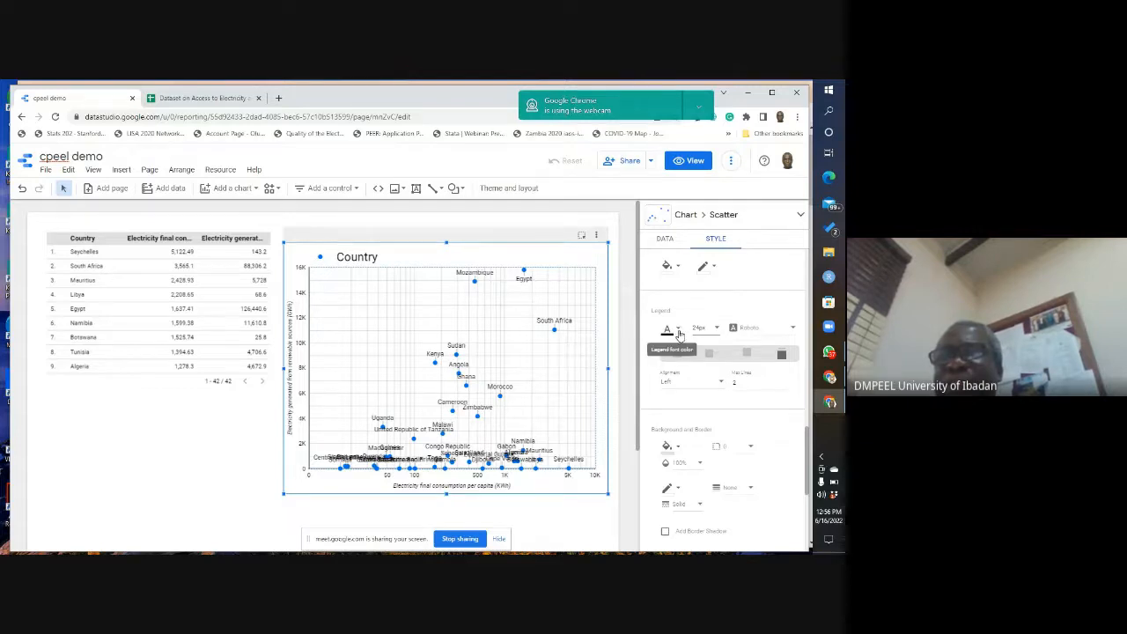
click(679, 332)
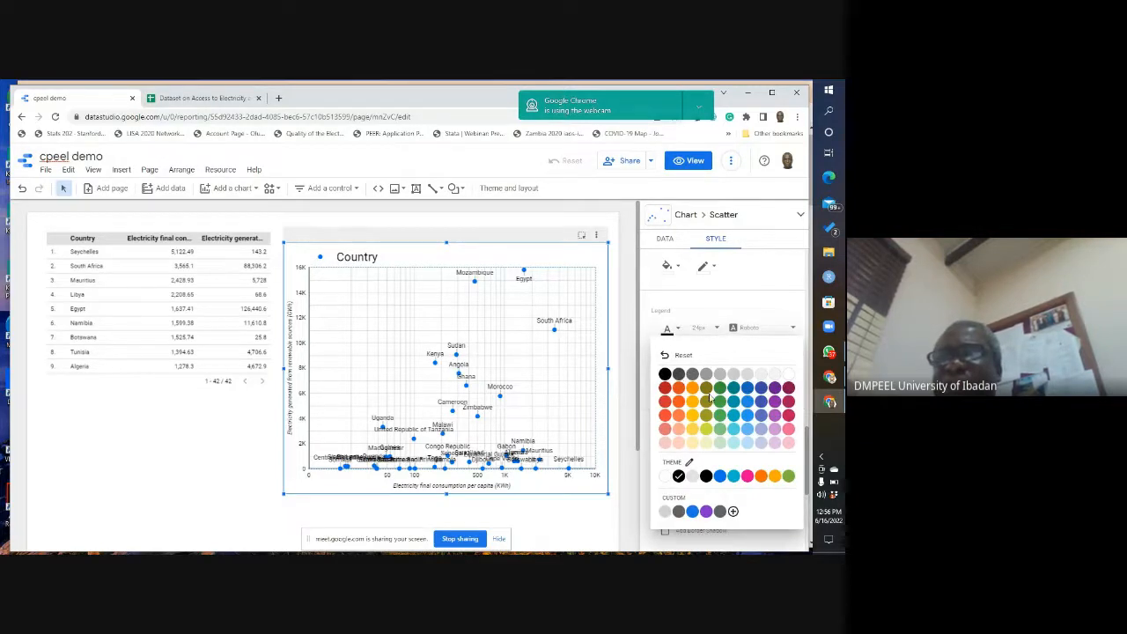
click(679, 405)
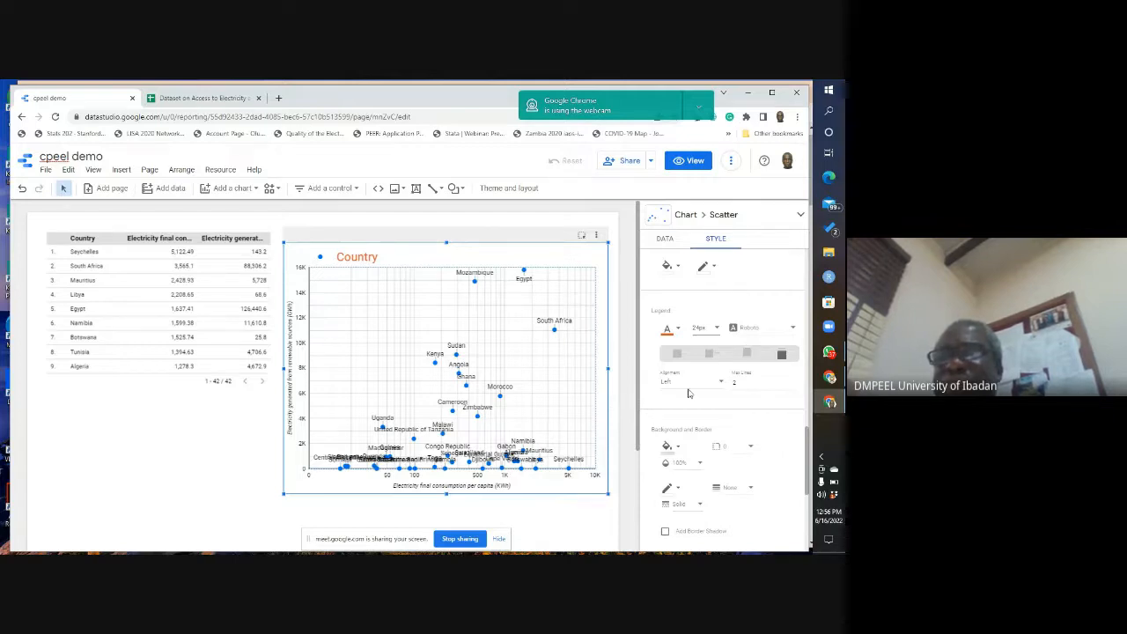
Step: Give the scatter chart a dashed border in blue
drag(807, 434, 810, 455)
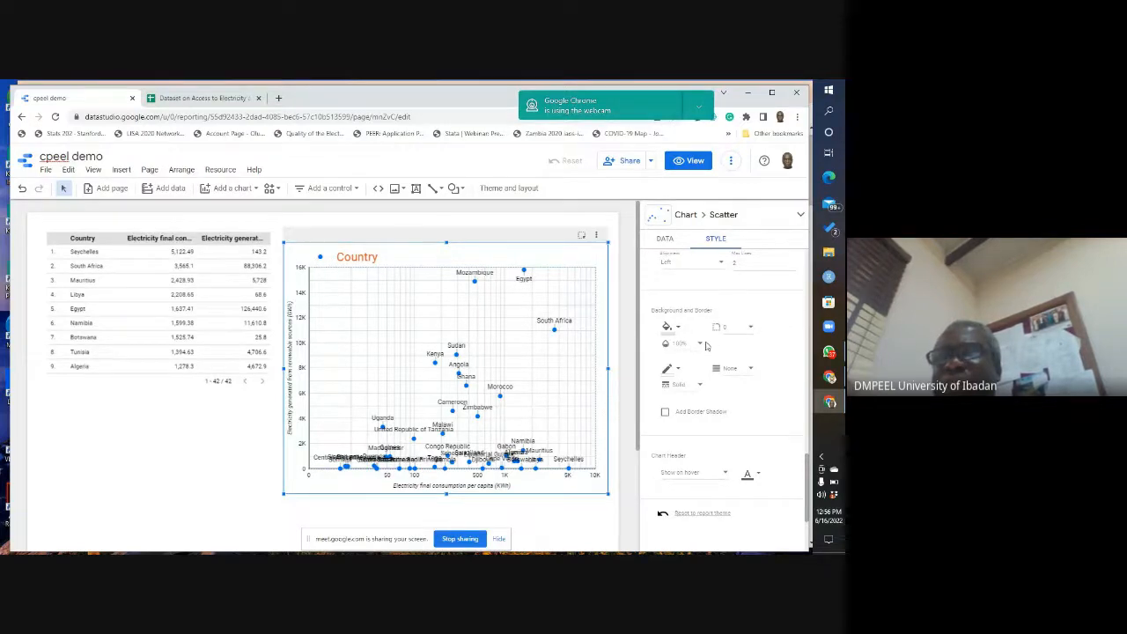
click(753, 370)
click(753, 370)
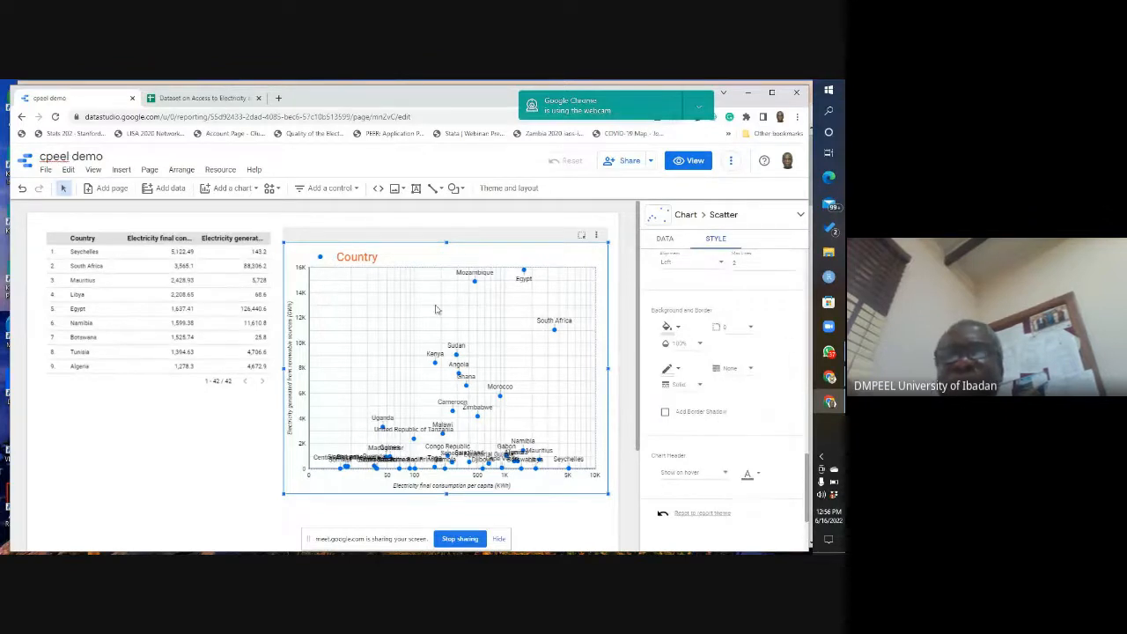
click(701, 389)
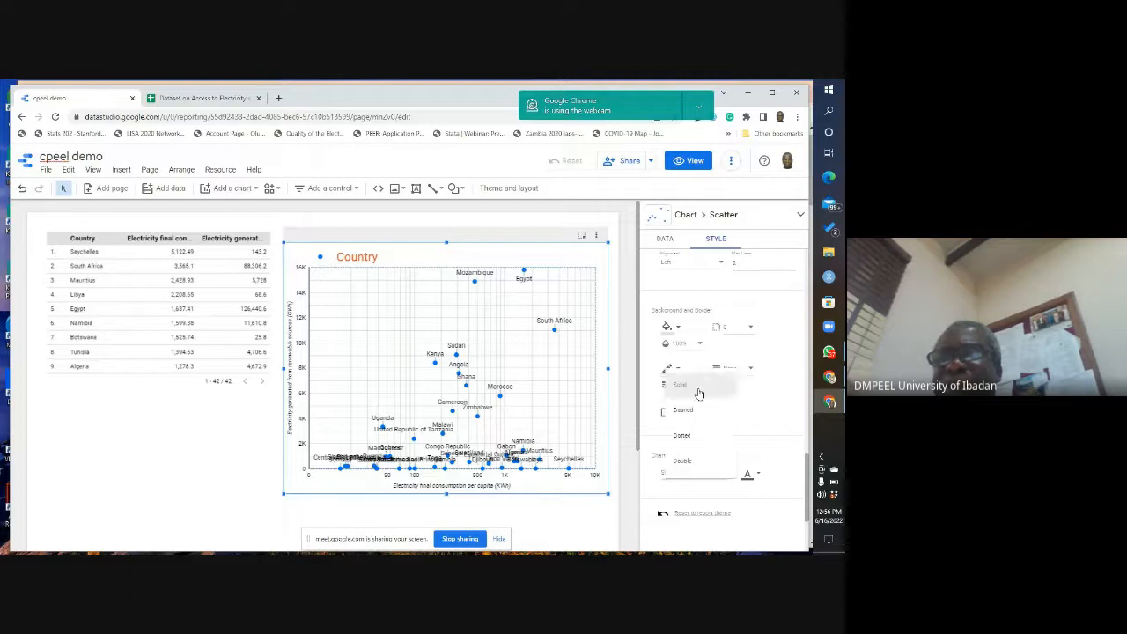
click(692, 411)
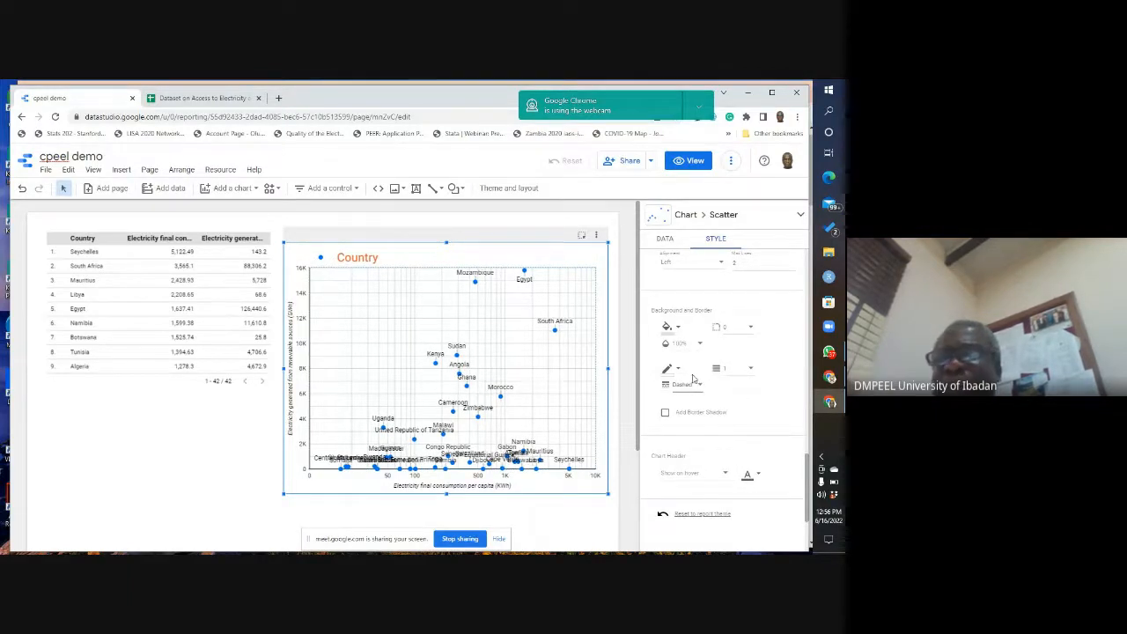
click(681, 372)
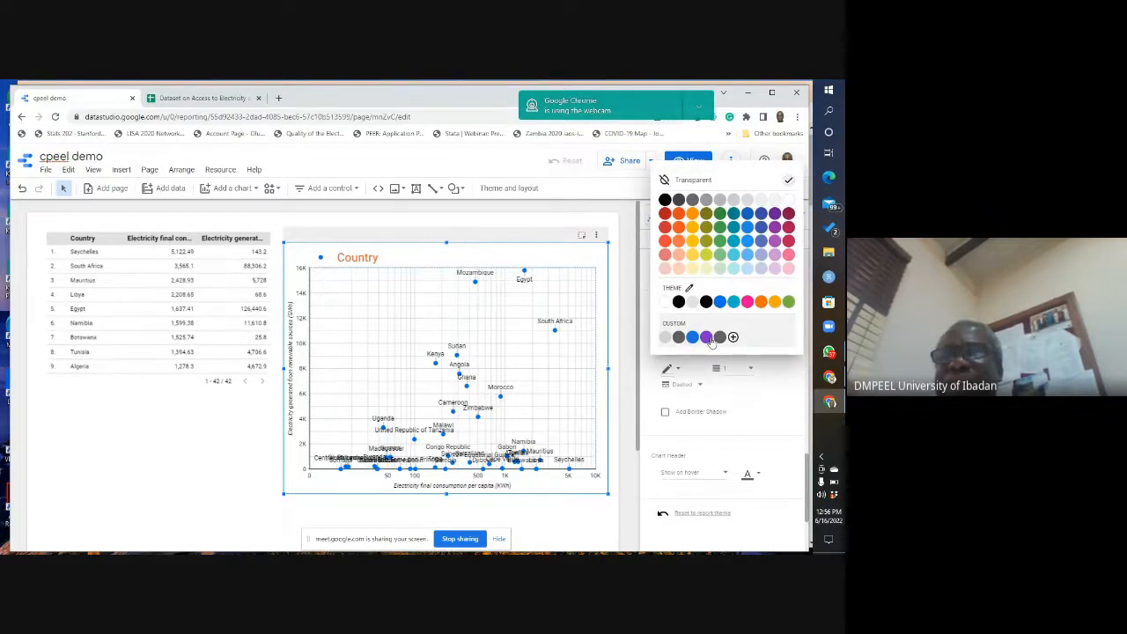
click(696, 337)
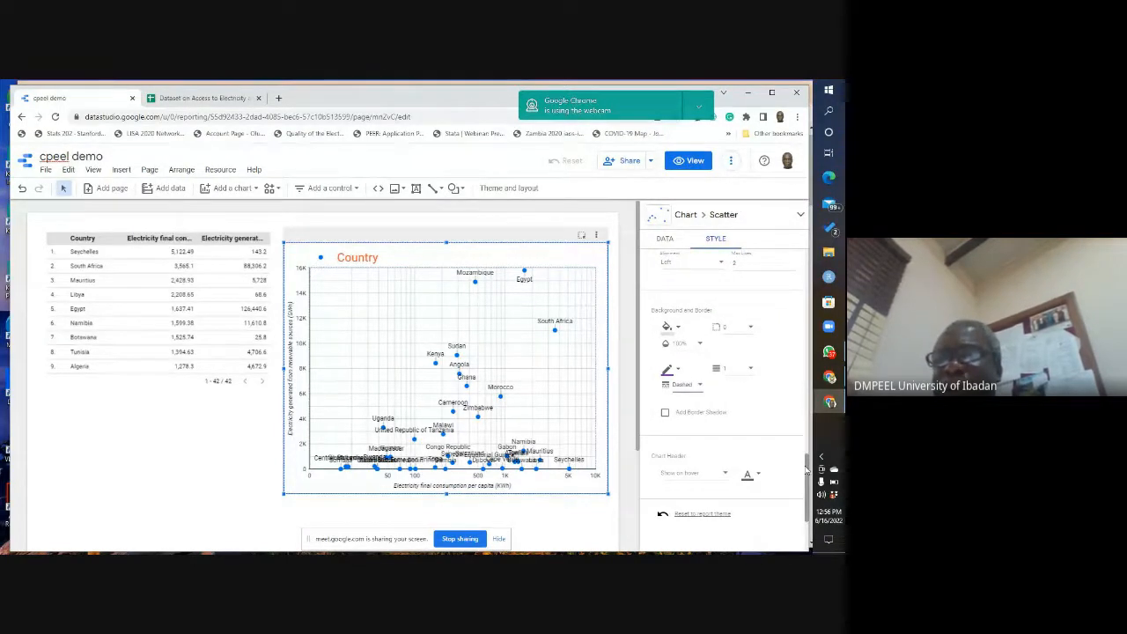
scroll(805, 471, down, 3)
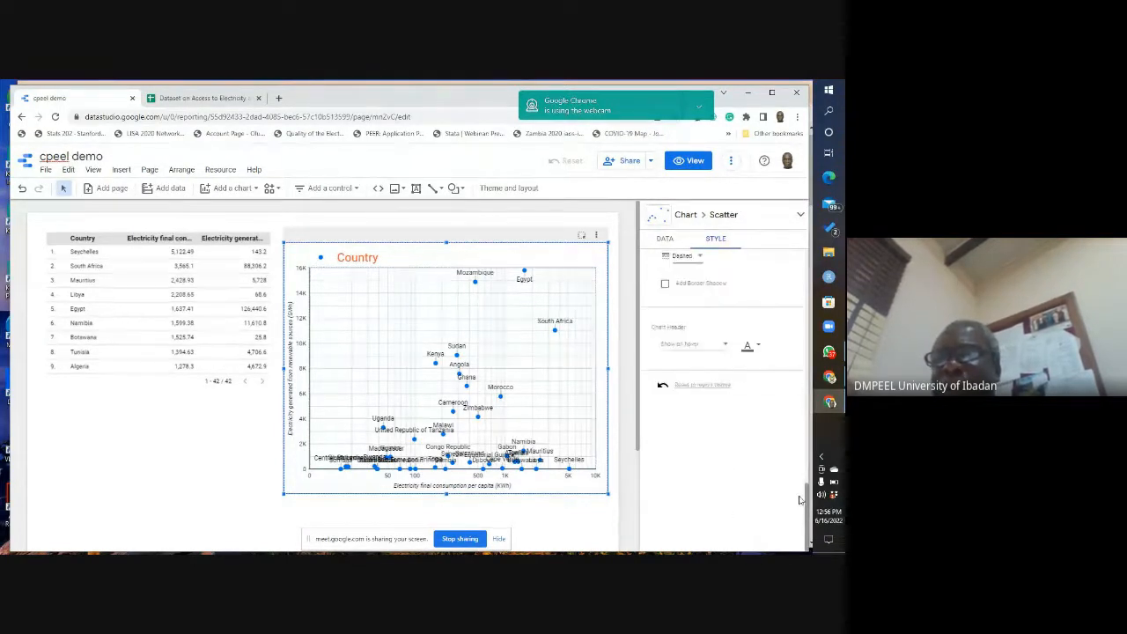
click(726, 348)
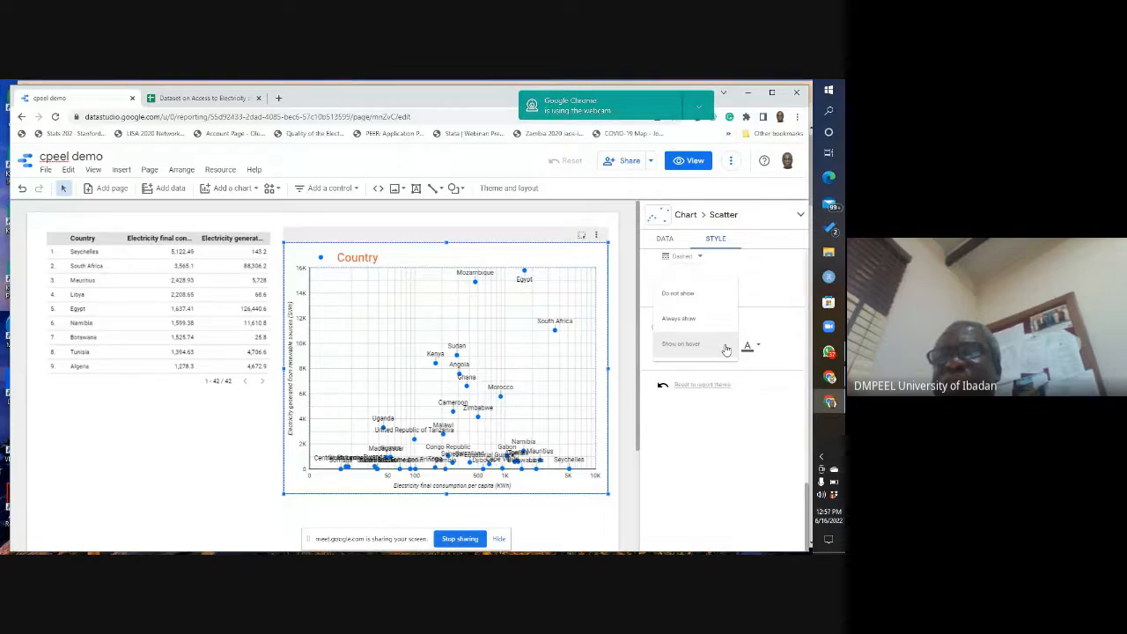
click(785, 331)
Step: Set the scatter chart's bubble color to the Country dimension
drag(809, 509, 818, 273)
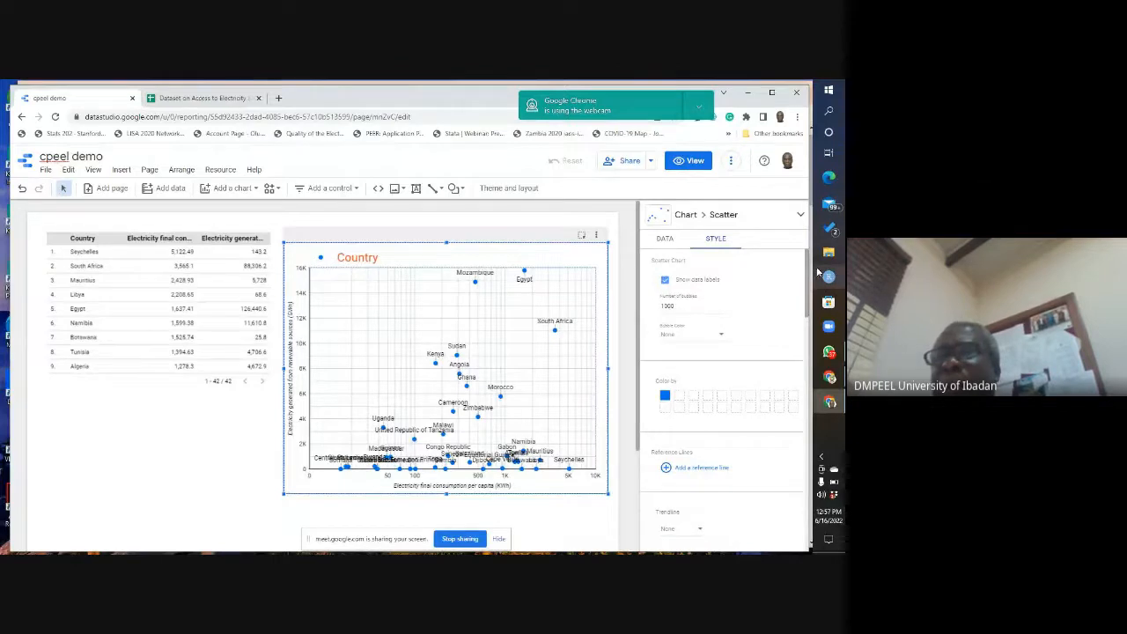
click(720, 337)
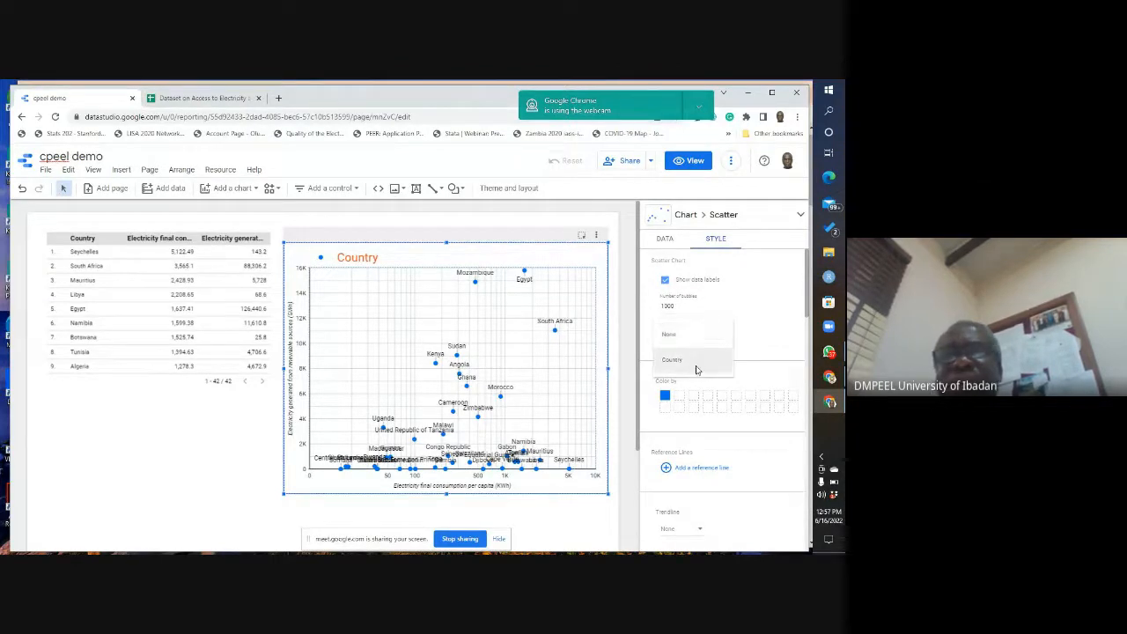
click(696, 370)
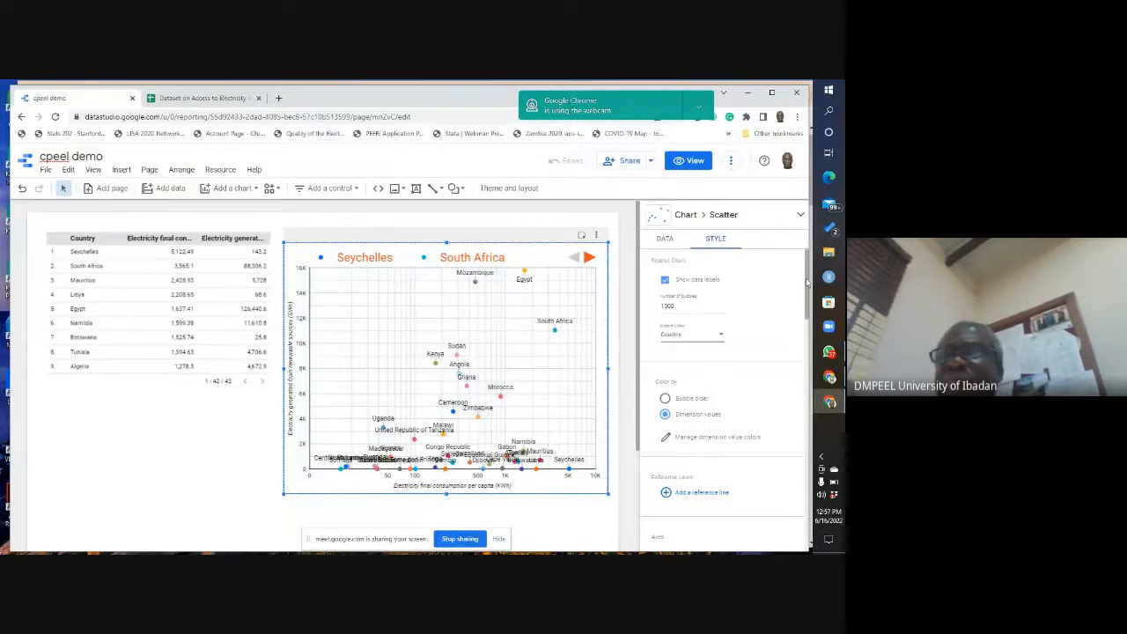
Step: Set the scatter chart's legend font size to Auto
drag(808, 273, 806, 440)
scroll(797, 432, down, 1)
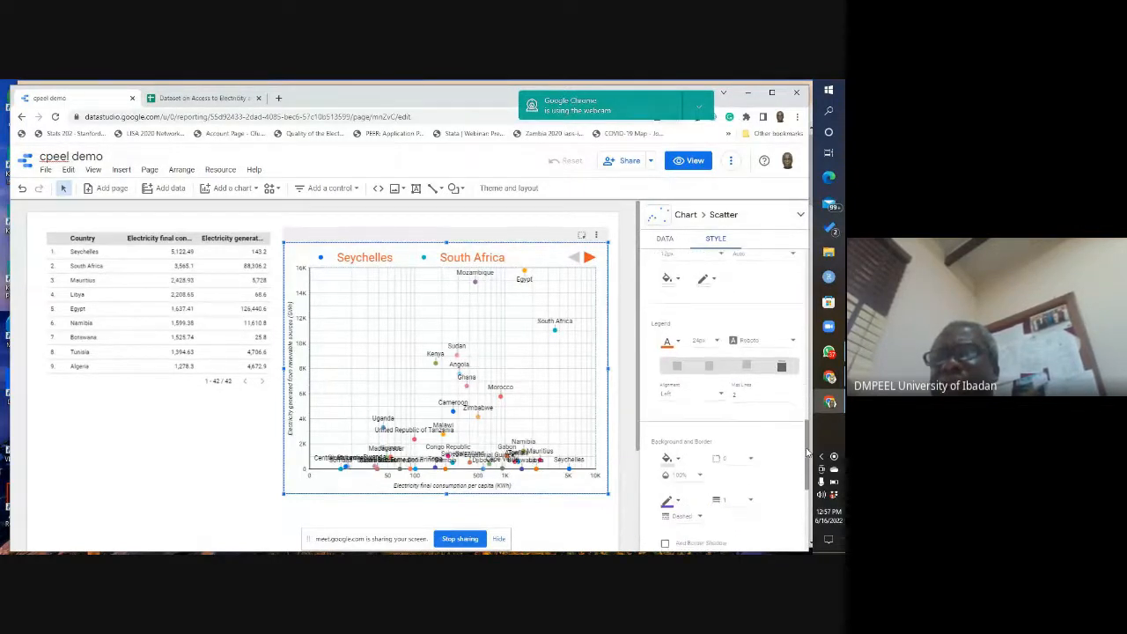
click(718, 344)
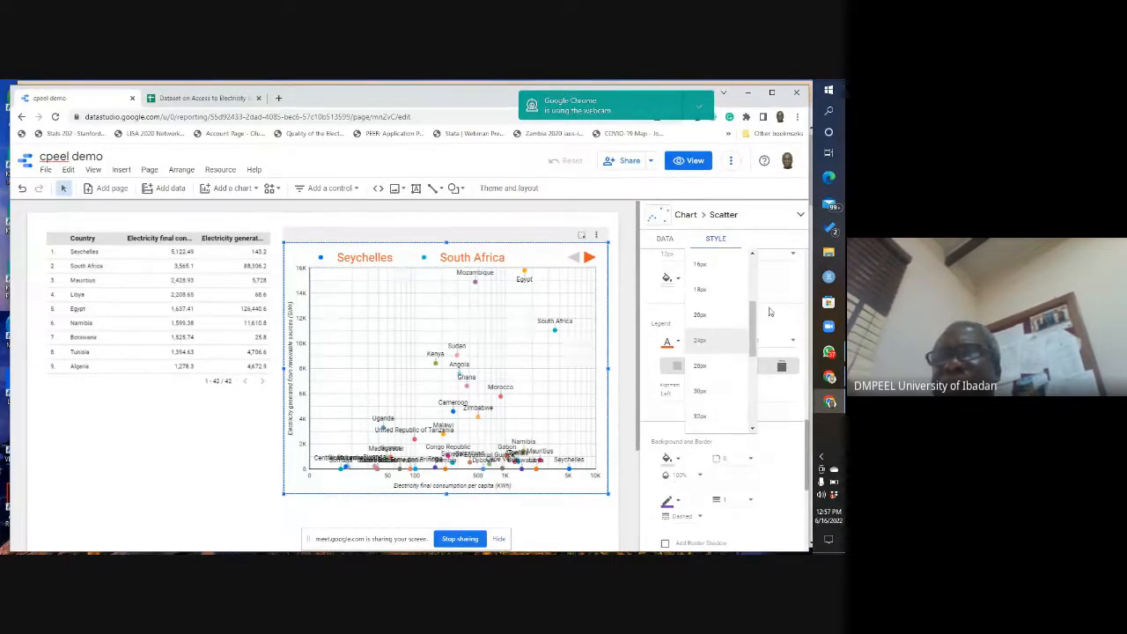
scroll(752, 323, down, 3)
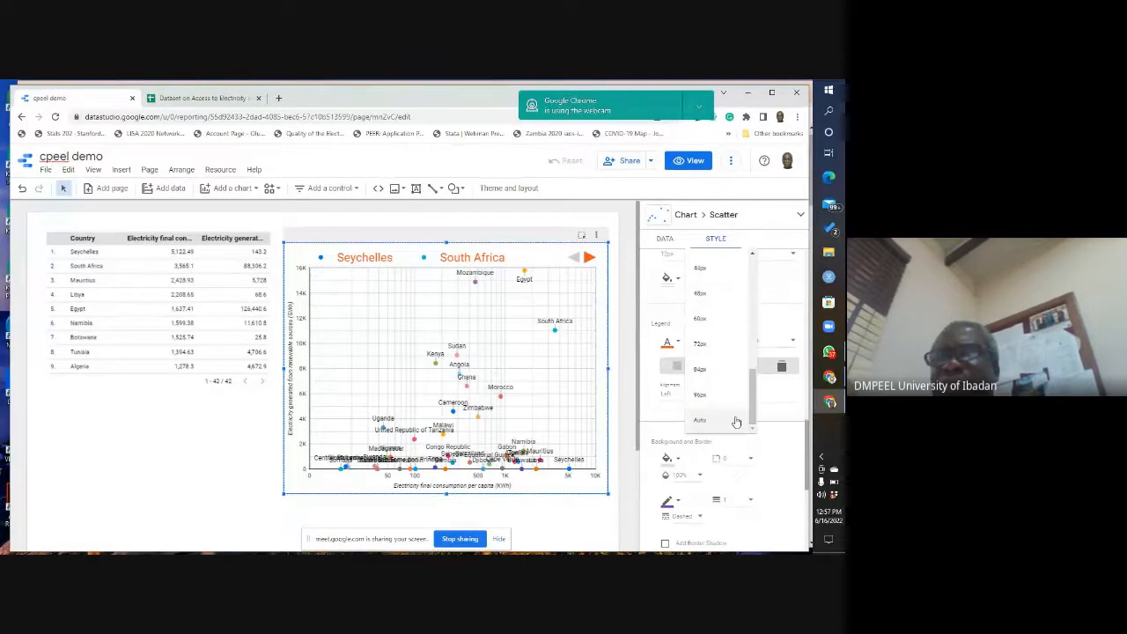
click(700, 424)
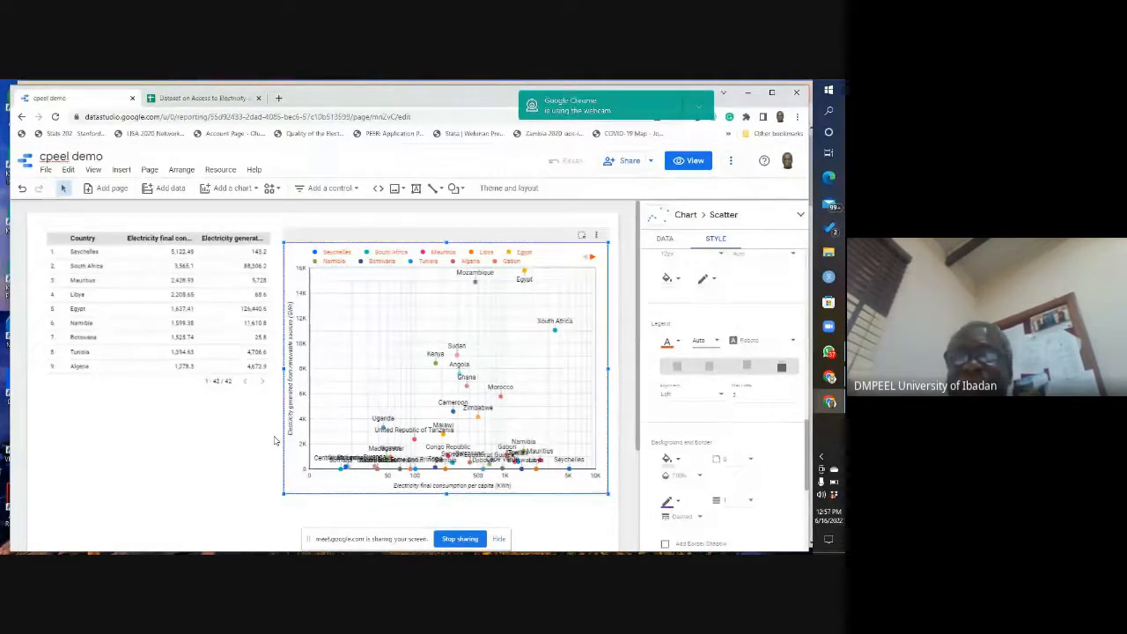
Step: Open the scatter chart's data settings
click(665, 240)
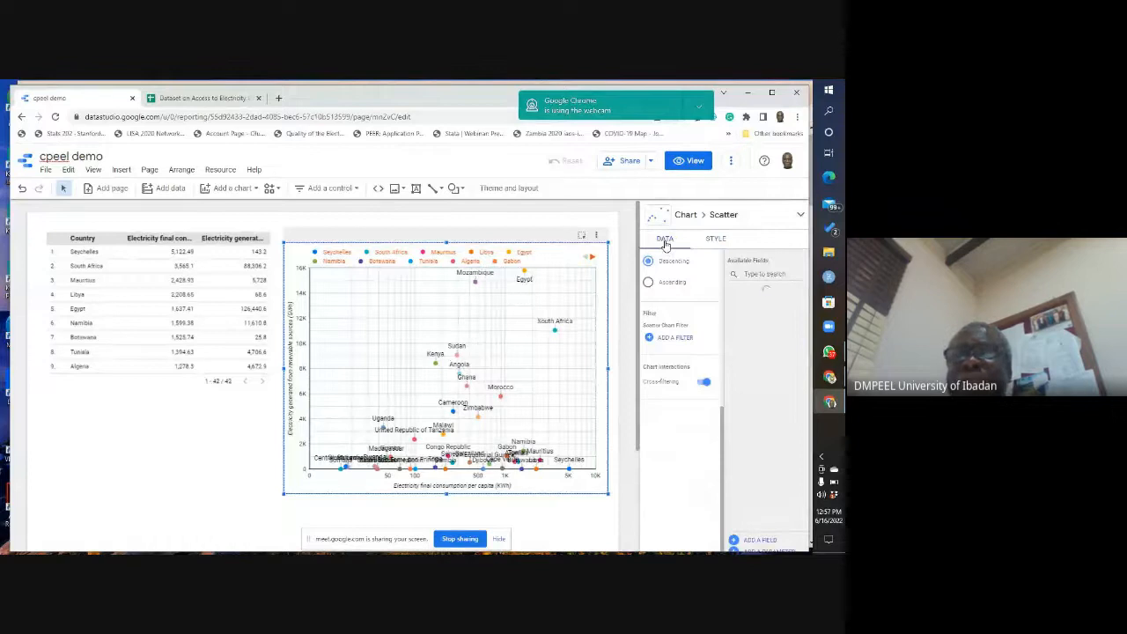
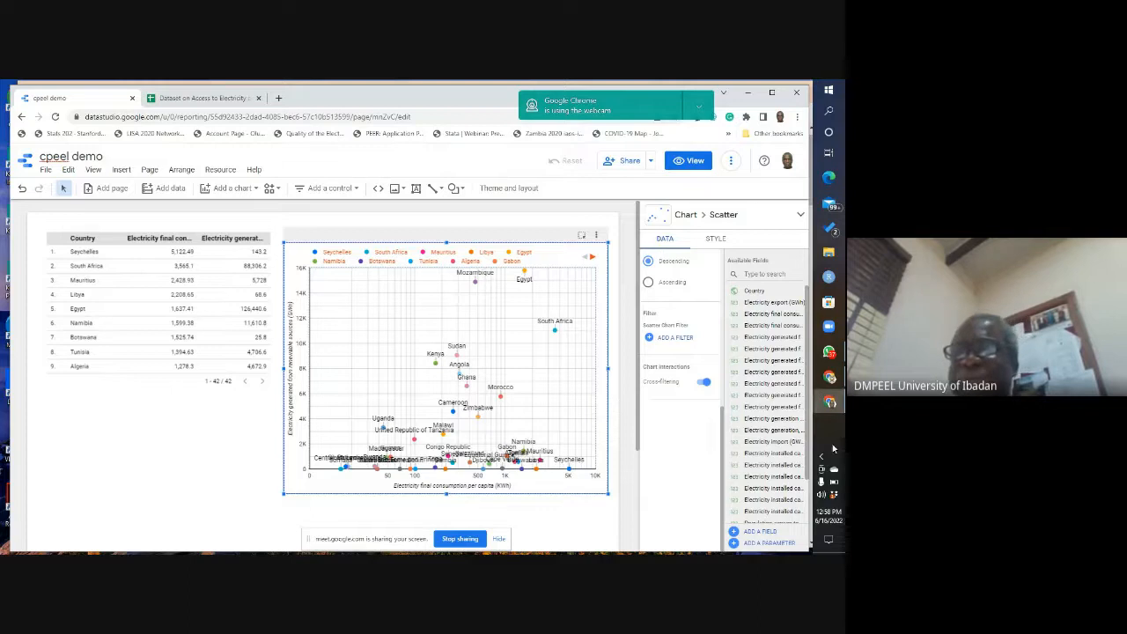
Step: Switch to the Google Meet call and read the in-call chat messages
mouse_move(833, 354)
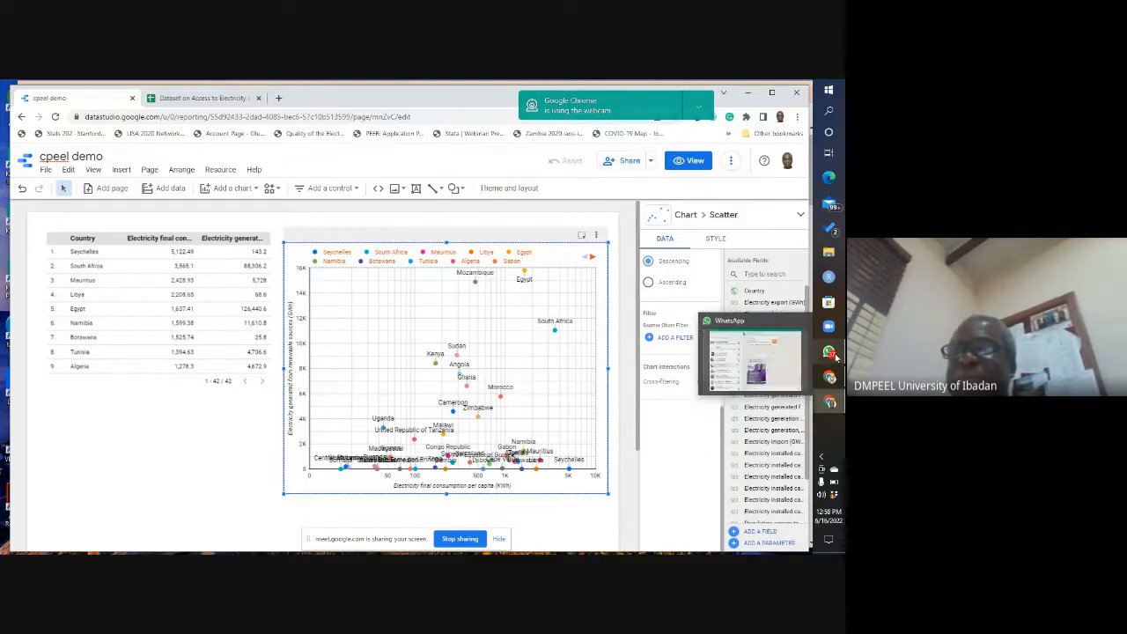
mouse_move(829, 378)
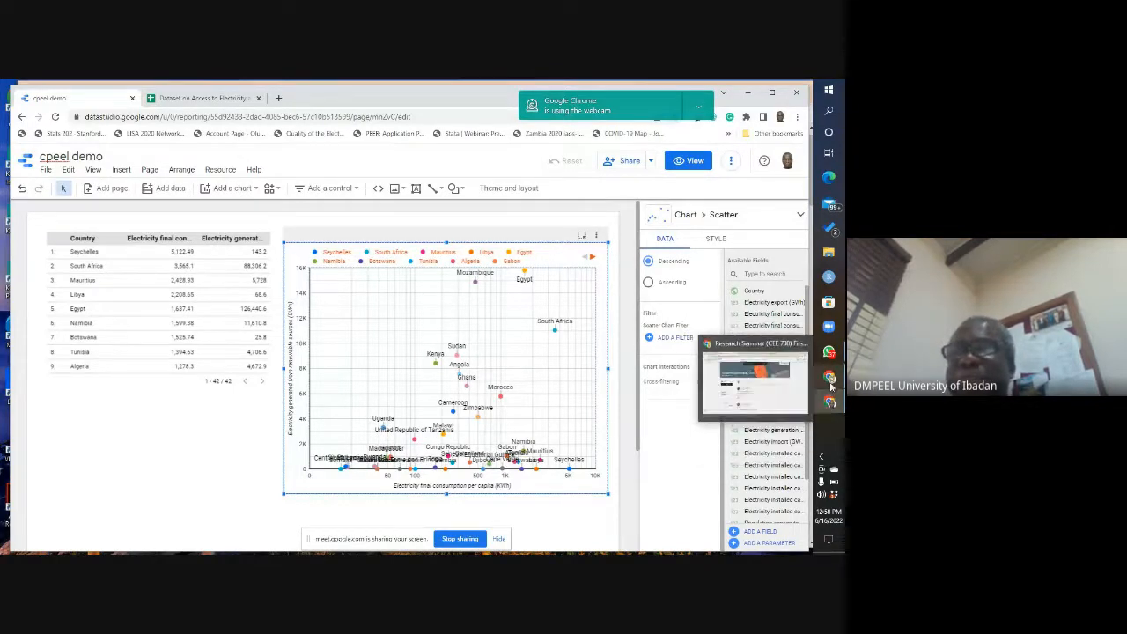
click(830, 377)
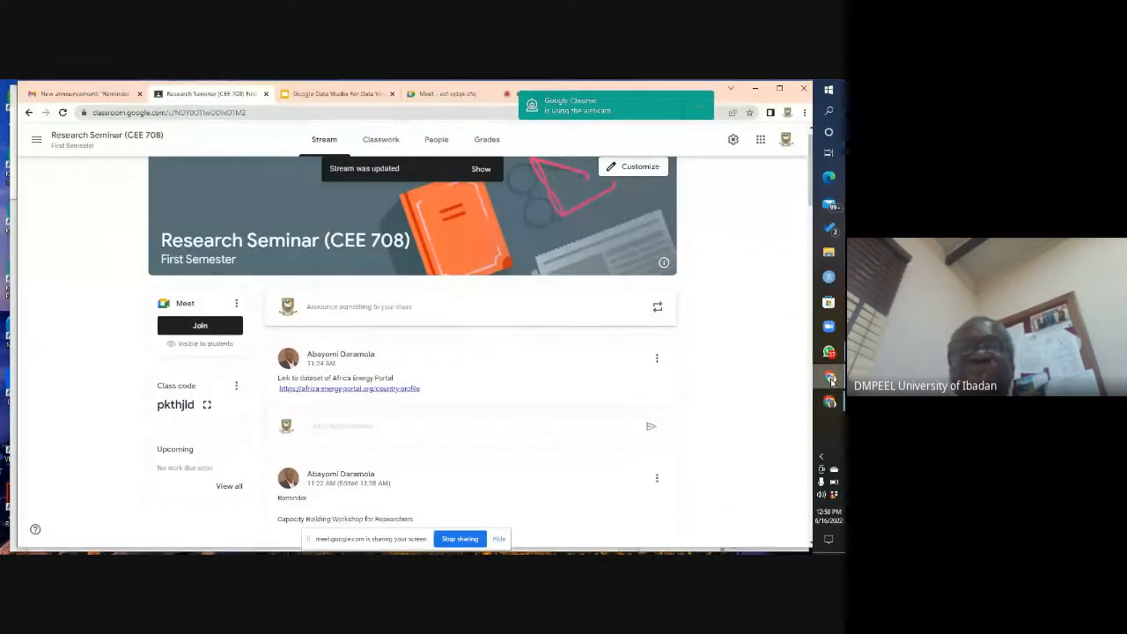
click(432, 95)
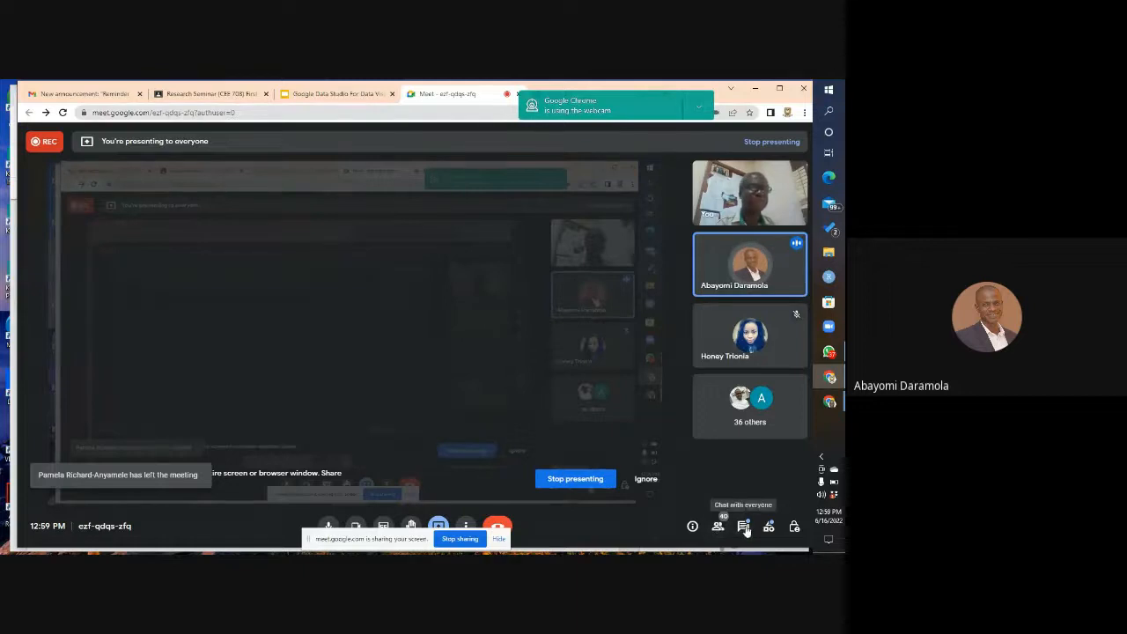
click(743, 527)
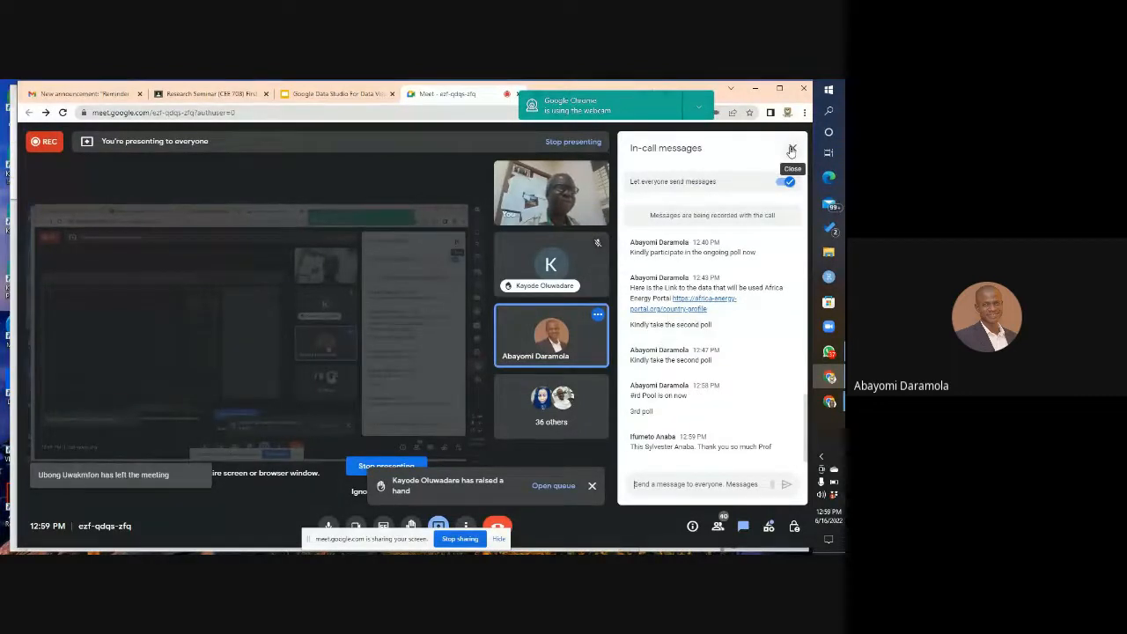
click(792, 150)
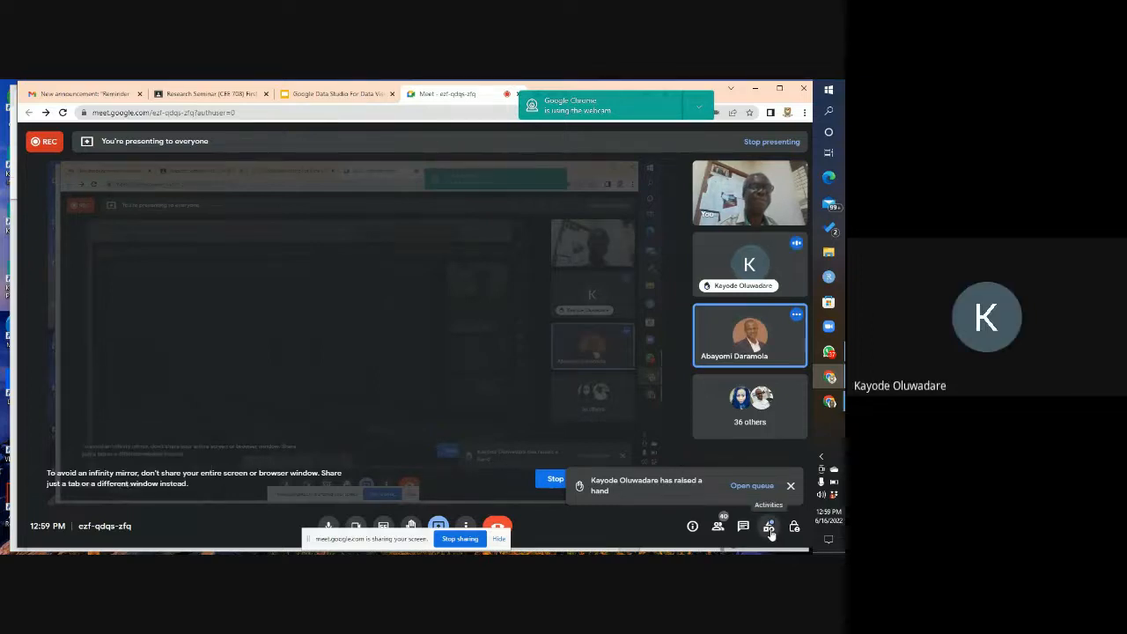
Step: Review the poll results in the call's activities, including the question on familiarity with Google Data Studio
click(770, 528)
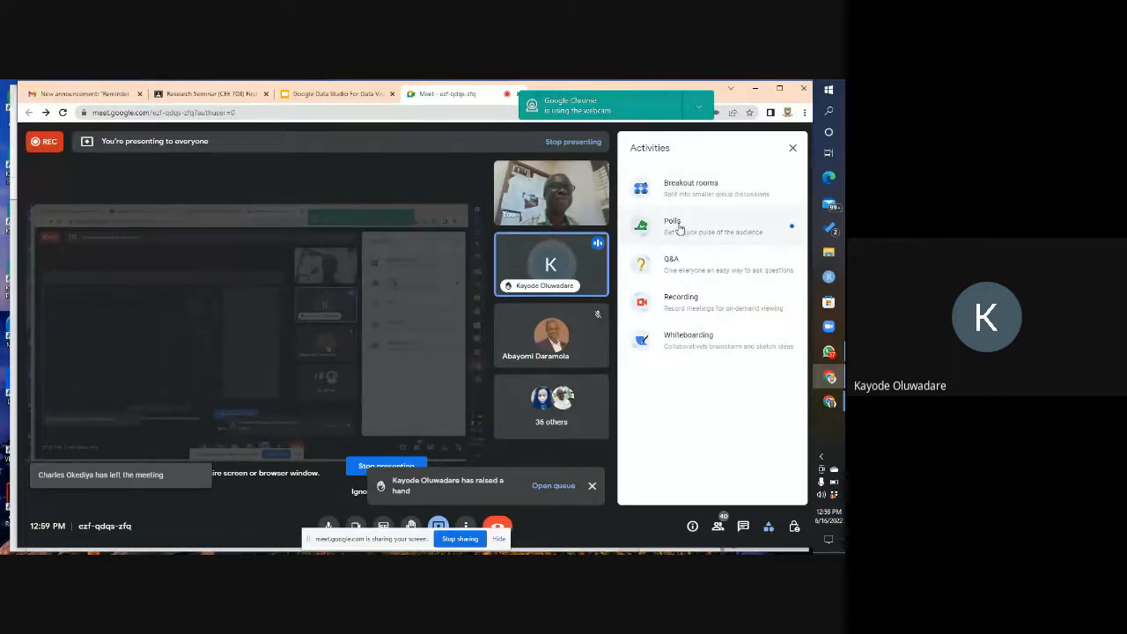
click(678, 228)
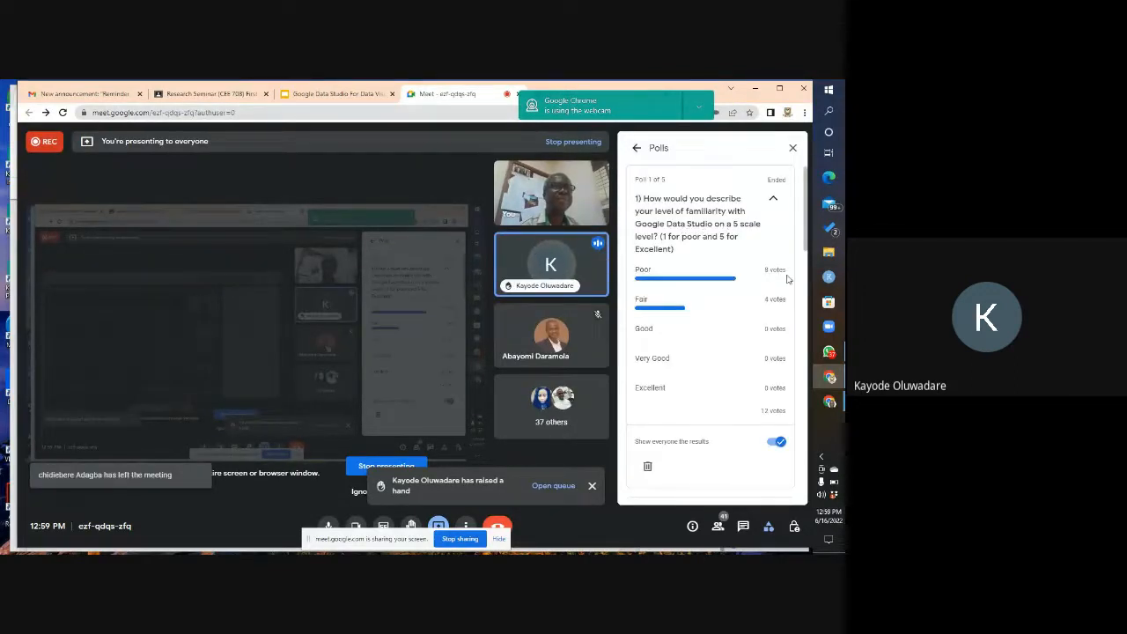
drag(806, 227, 804, 172)
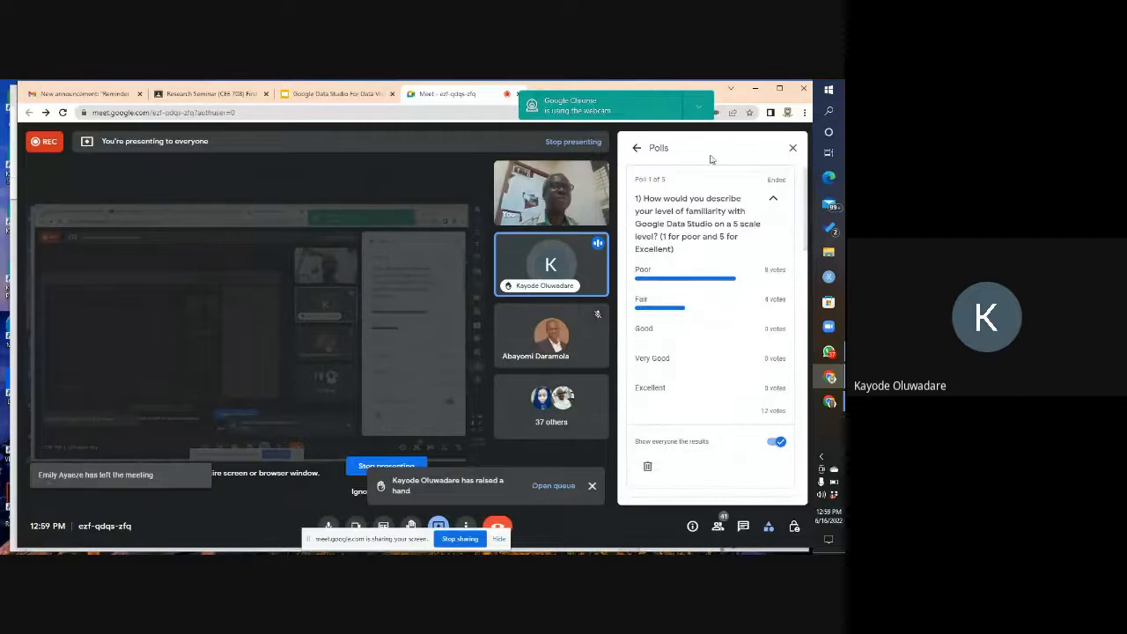
click(792, 148)
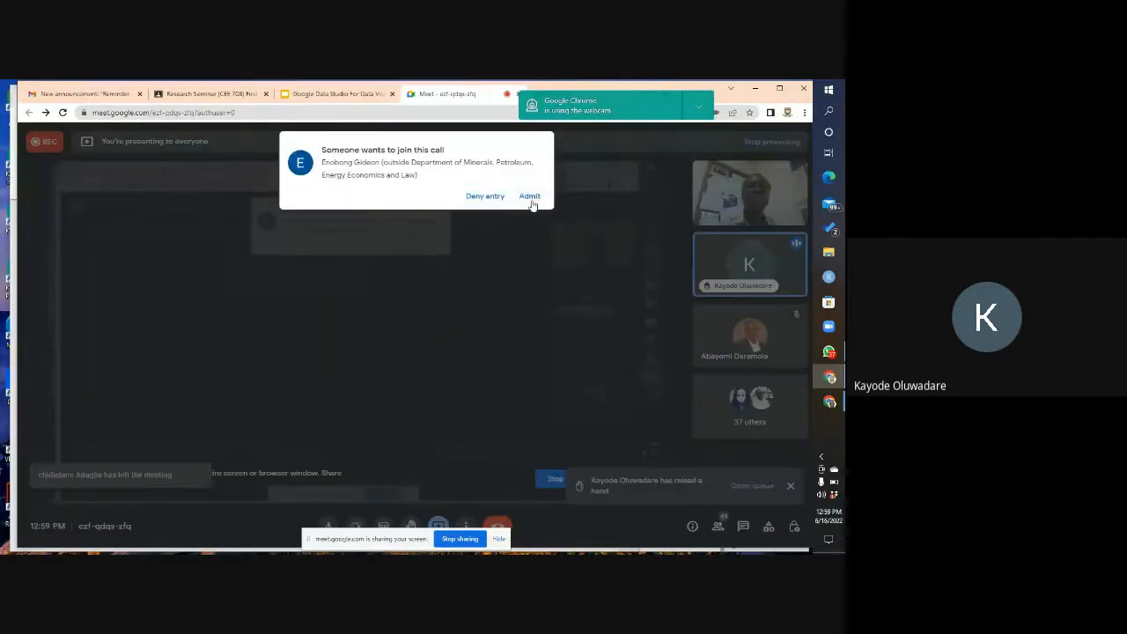
Step: Admit the waiting participant to the call and switch back to the cpeel demo report in Data Studio
click(531, 197)
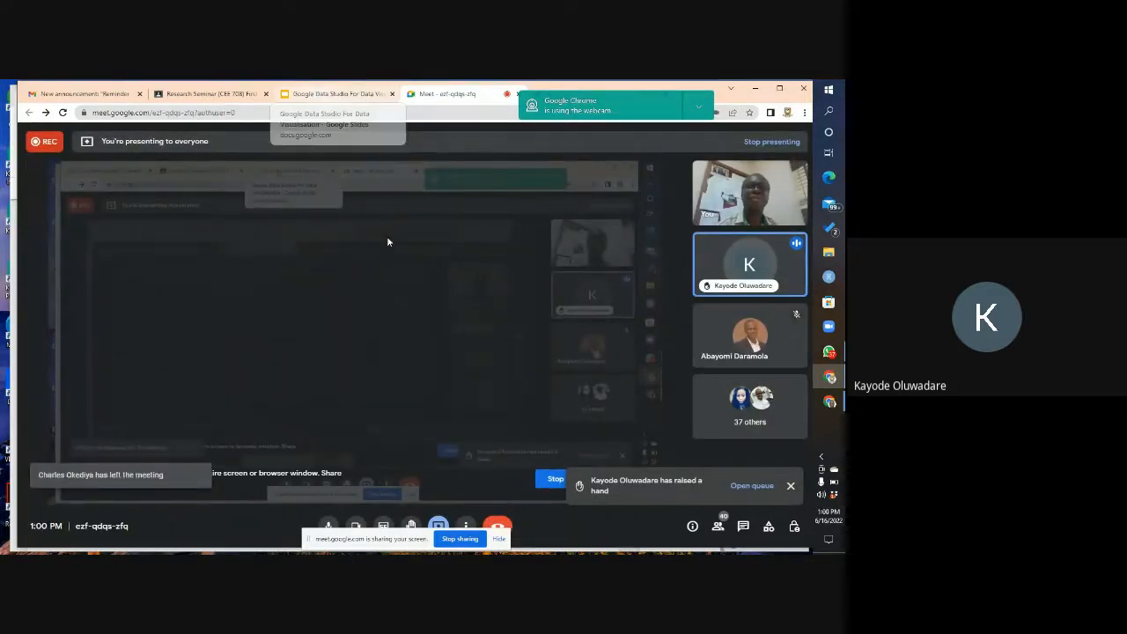
mouse_move(830, 403)
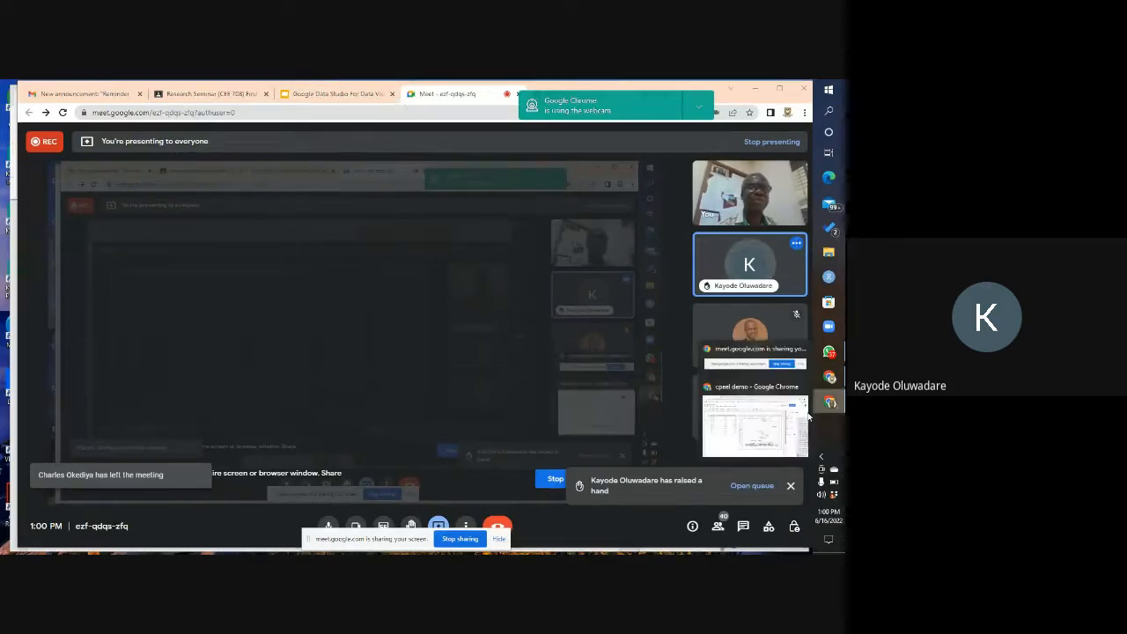
click(747, 412)
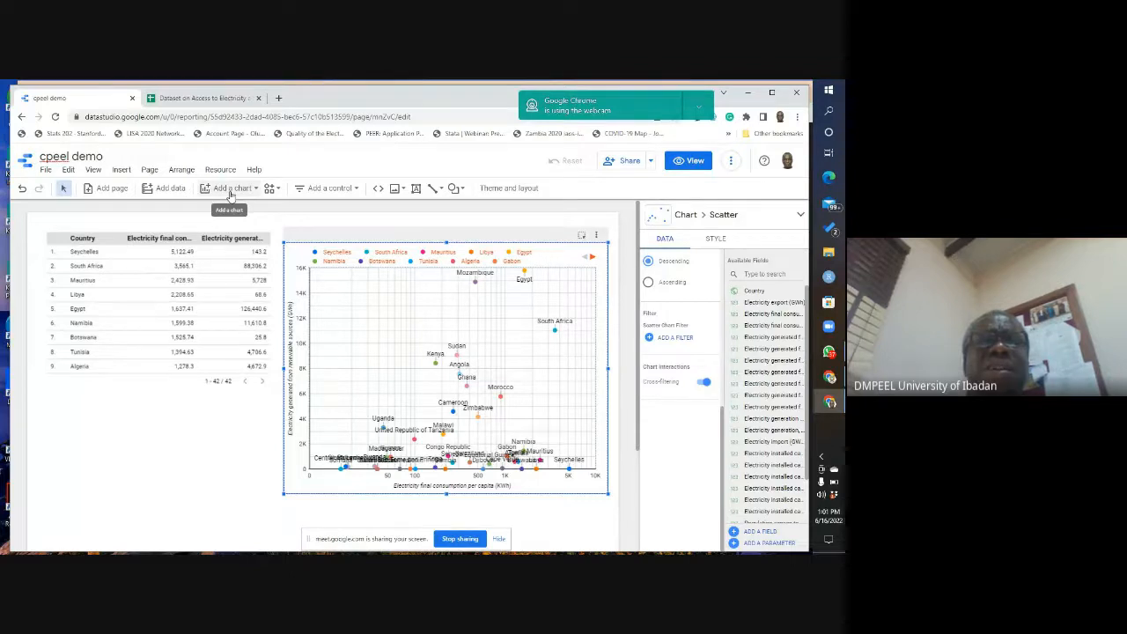
Step: Examine the Google and partner connectors offered for adding data to the report, and leave without adding a source
click(170, 189)
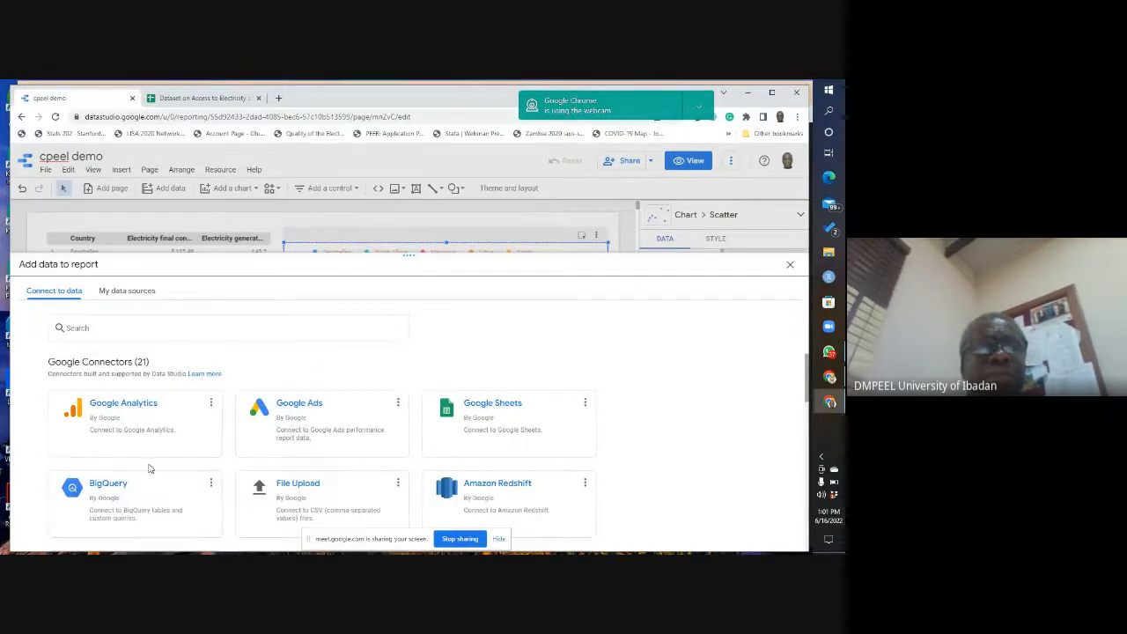
scroll(145, 458, down, 3)
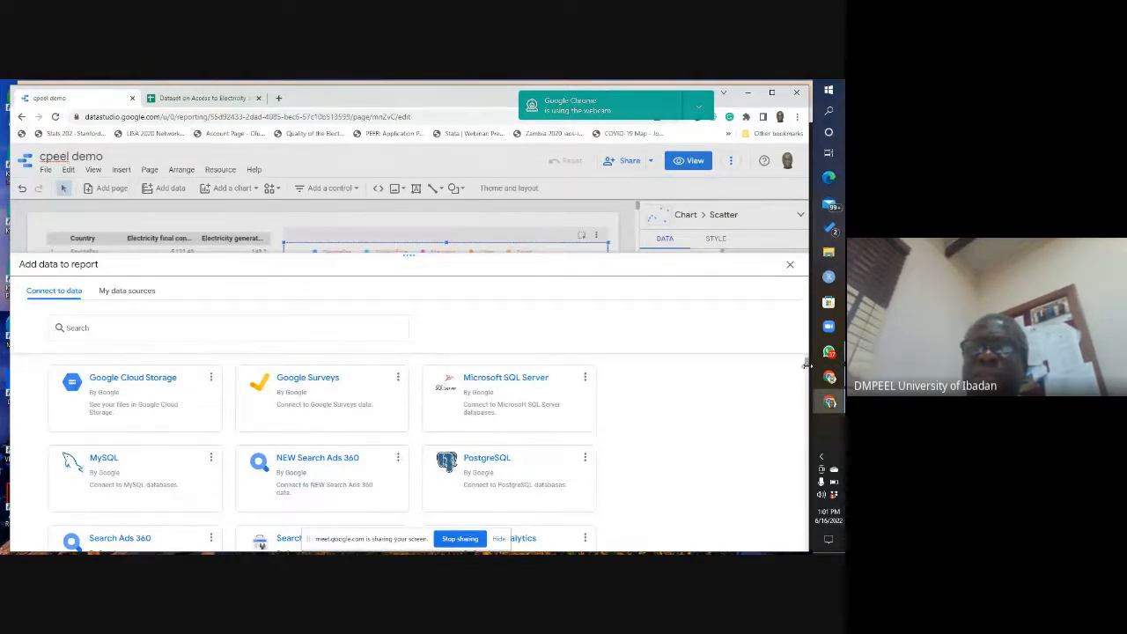
scroll(806, 365, down, 5)
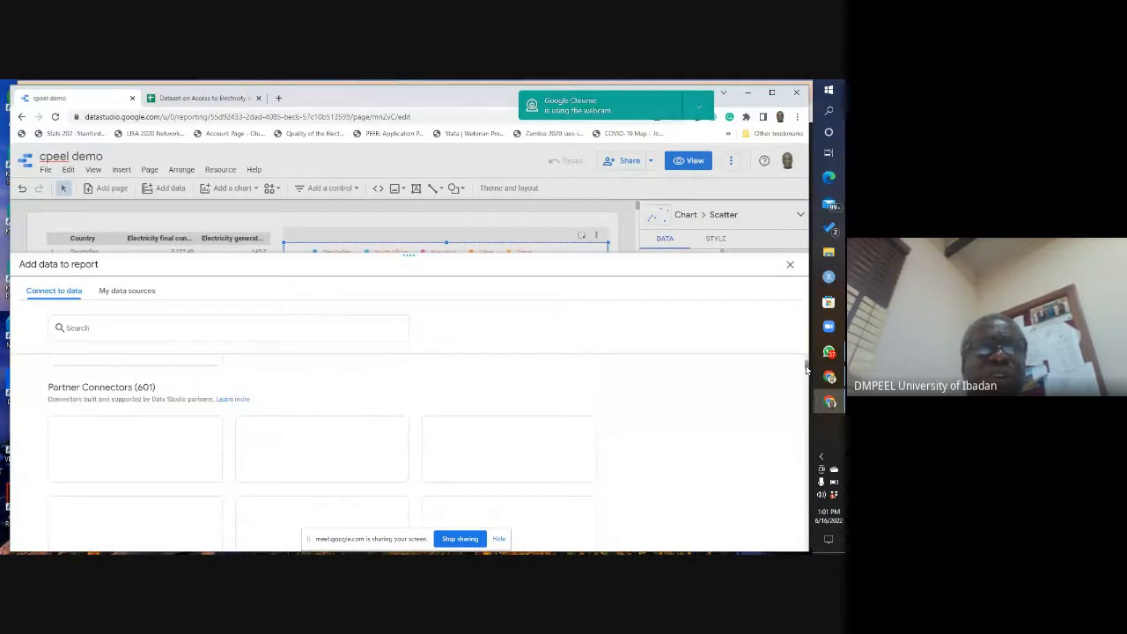
scroll(806, 363, up, 10)
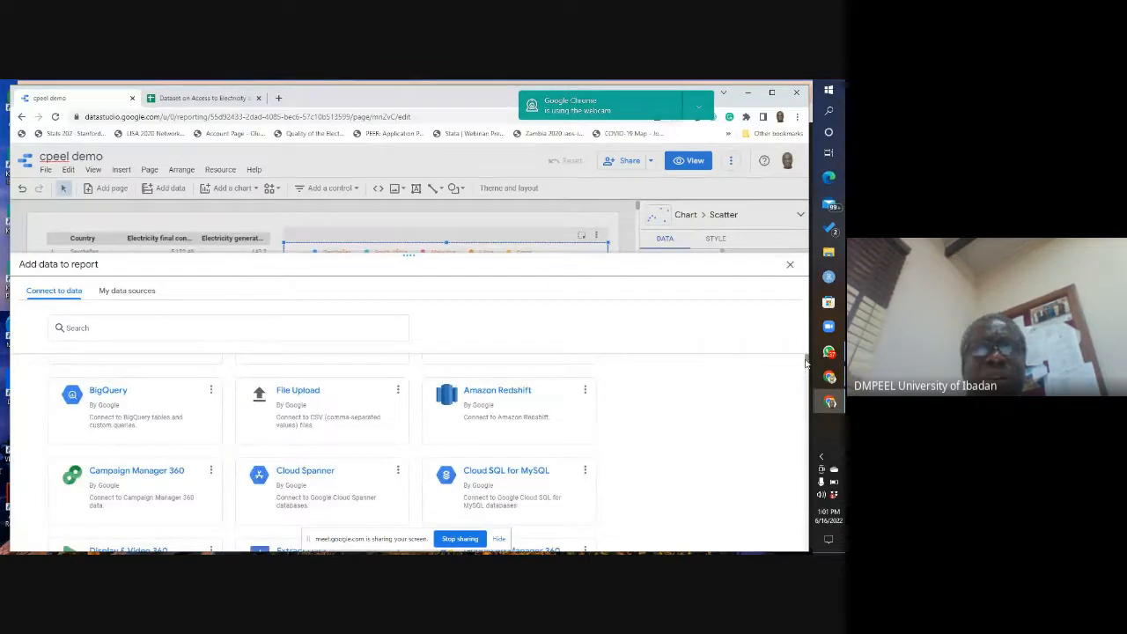
scroll(806, 365, down, 2)
scroll(806, 364, up, 1)
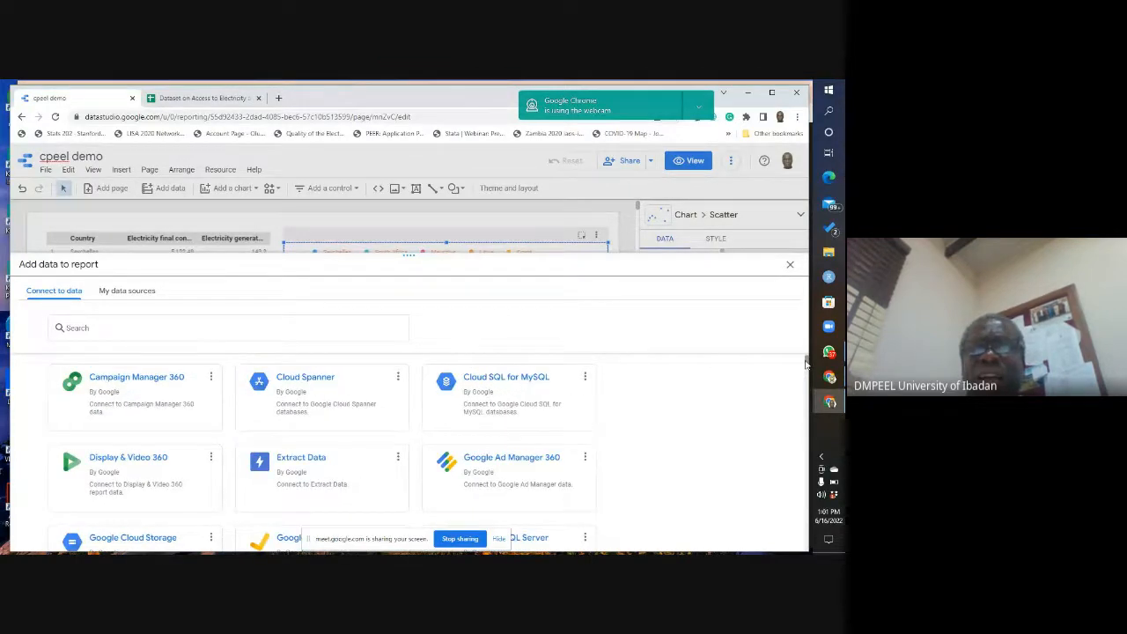
scroll(806, 364, down, 8)
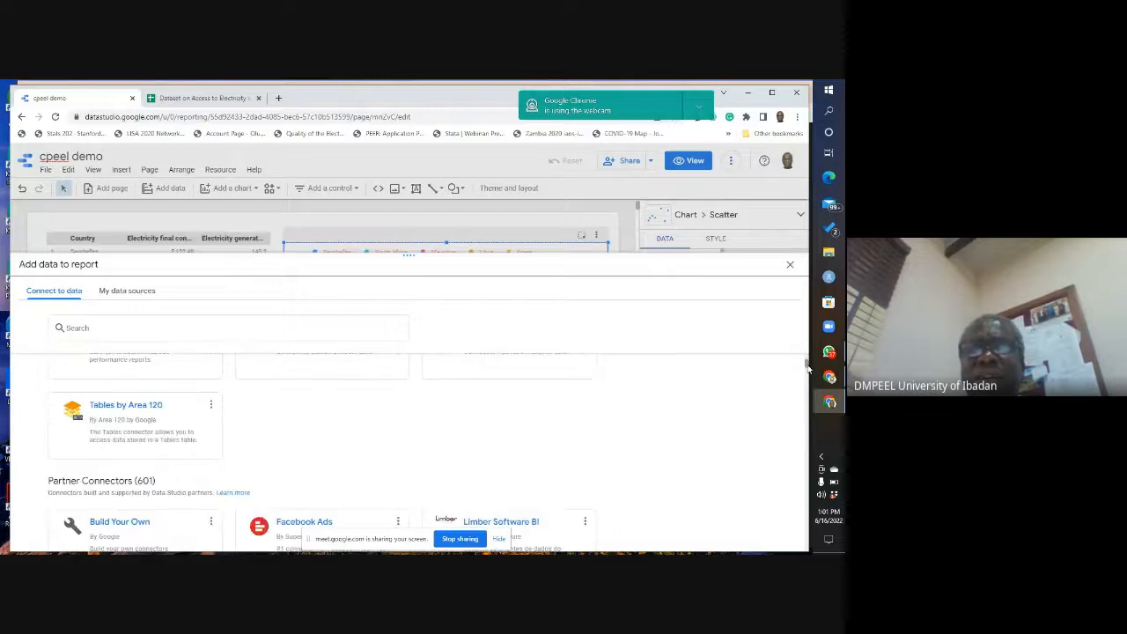
scroll(806, 365, up, 1)
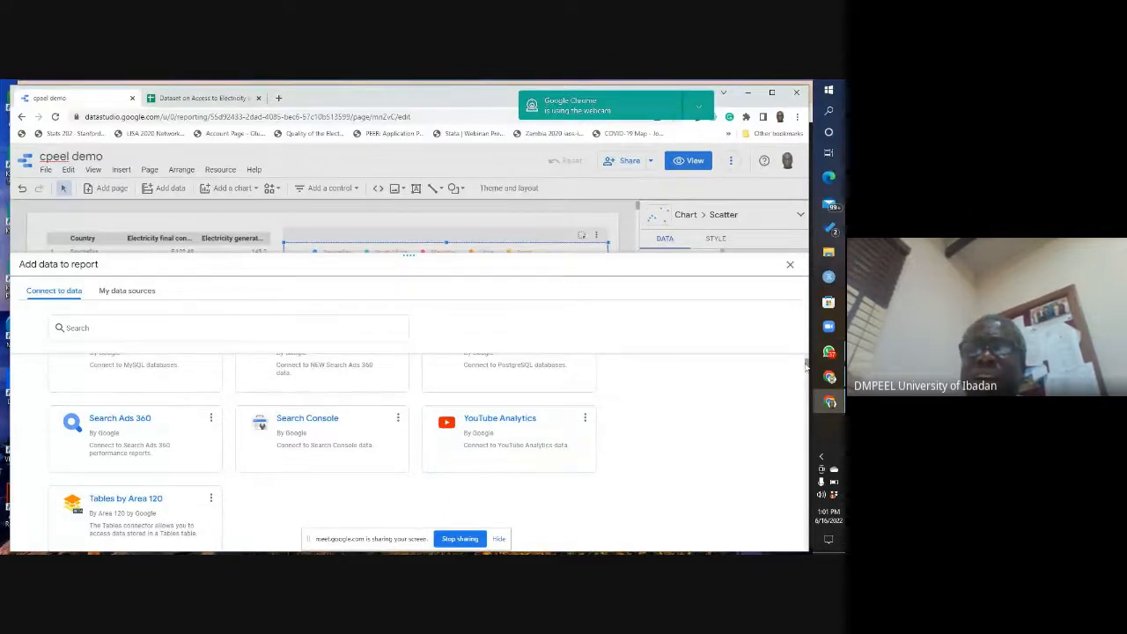
scroll(806, 366, down, 1)
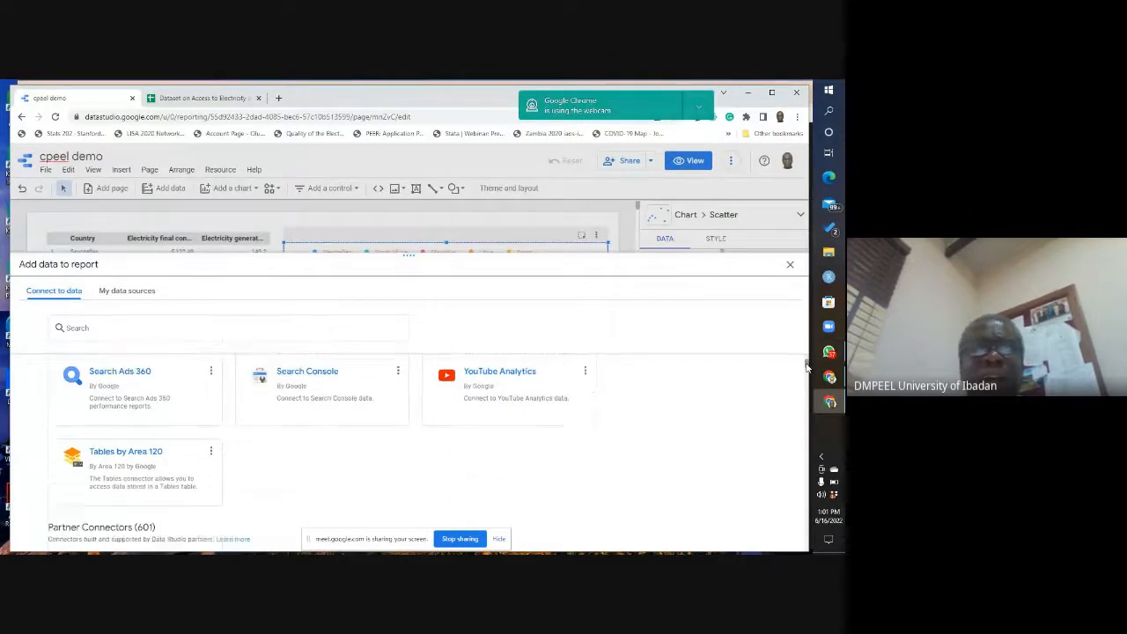
scroll(805, 367, down, 2)
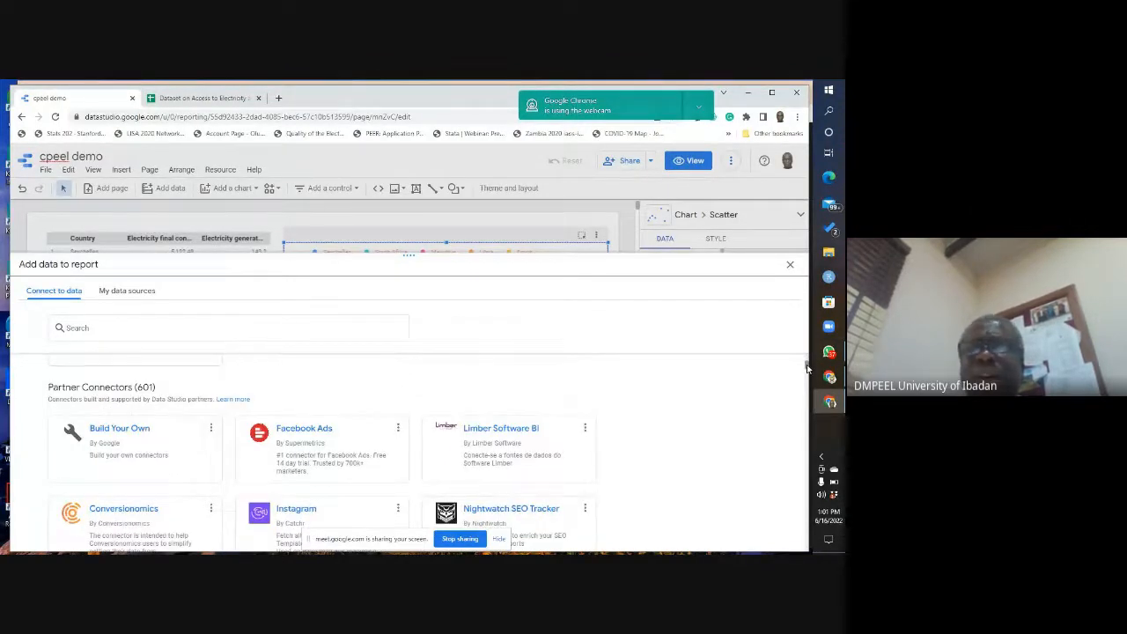
scroll(808, 366, up, 10)
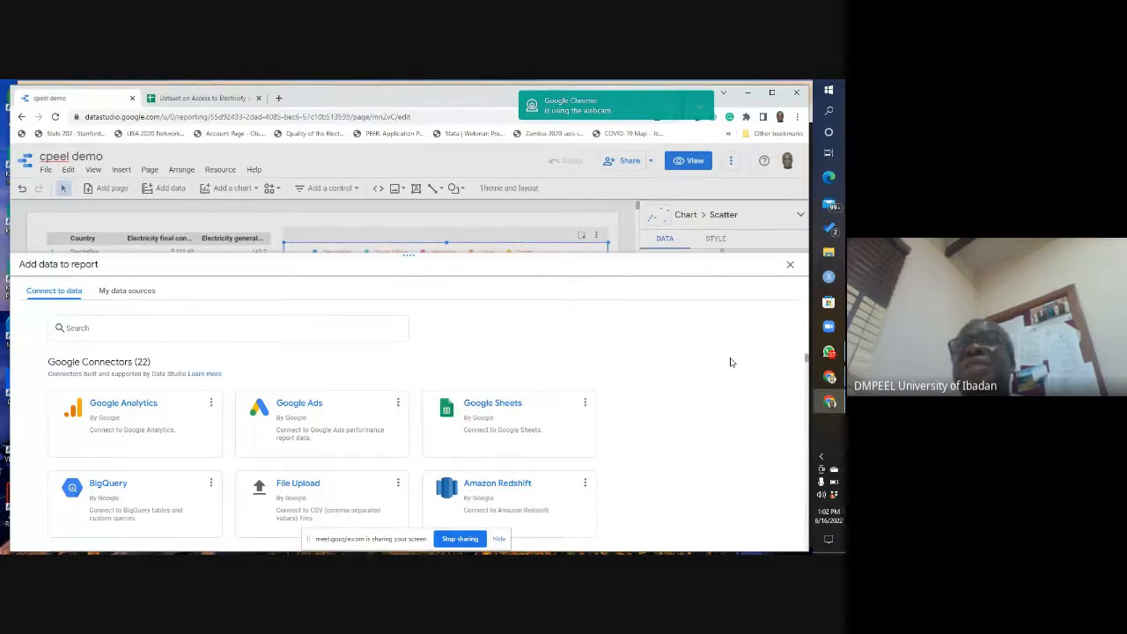
click(790, 266)
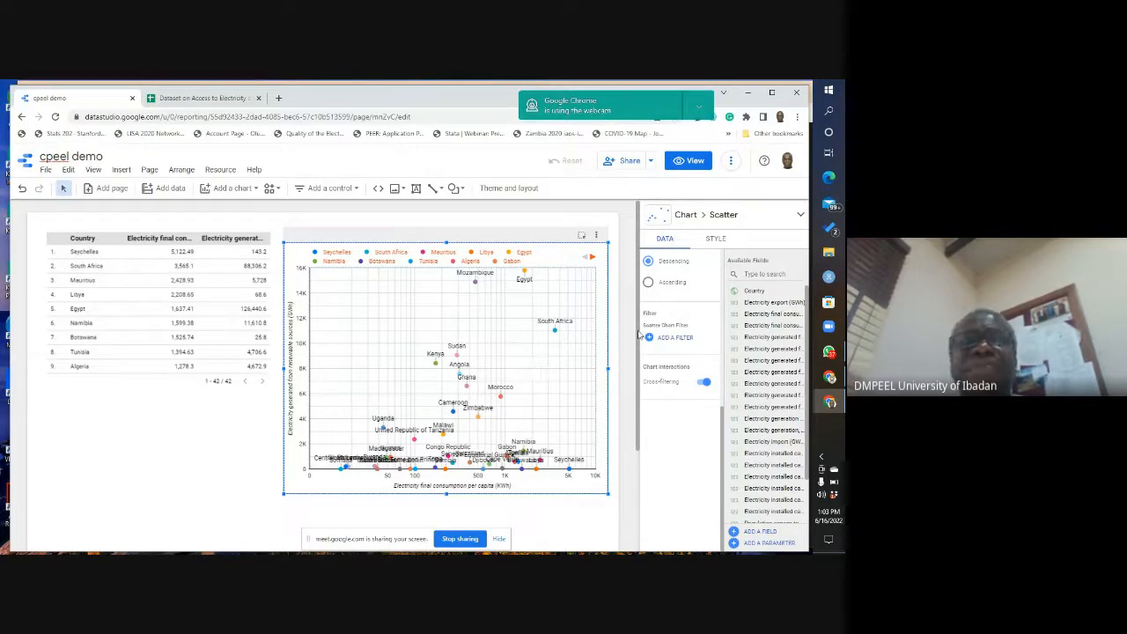
Step: Switch to the Google Meet call and look through its participant list, including raised hands
click(835, 379)
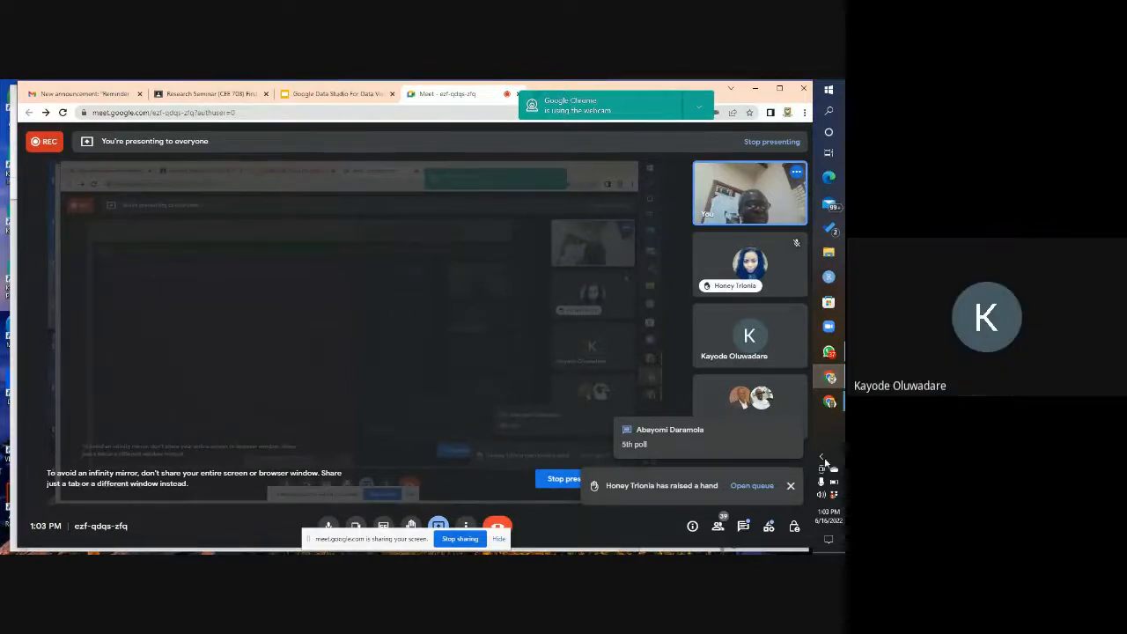
click(719, 527)
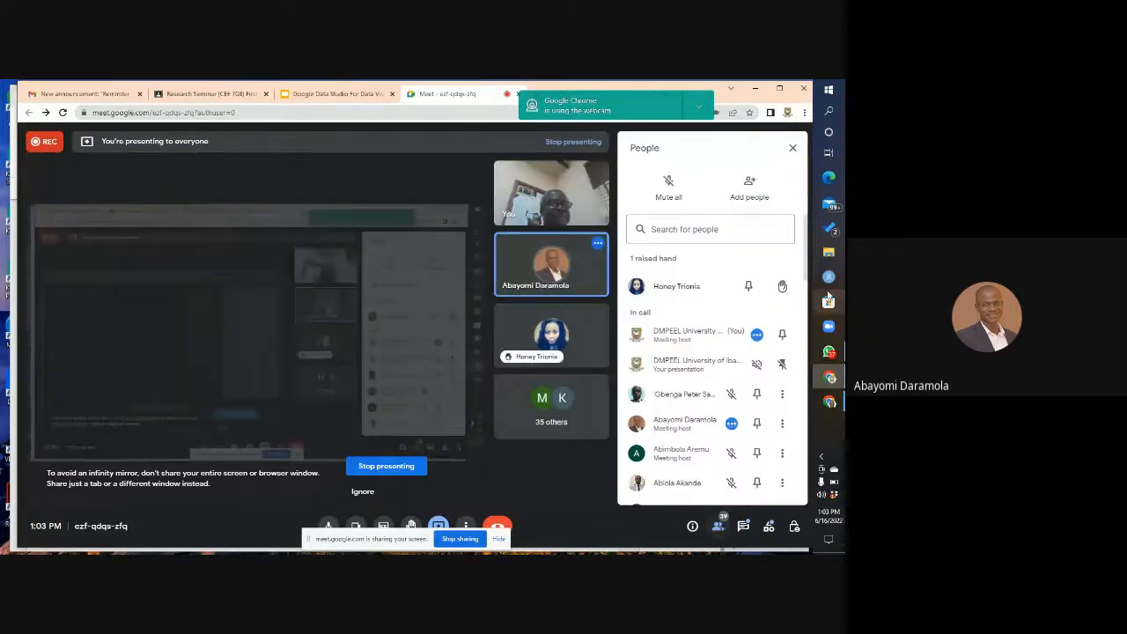
scroll(805, 282, down, 1)
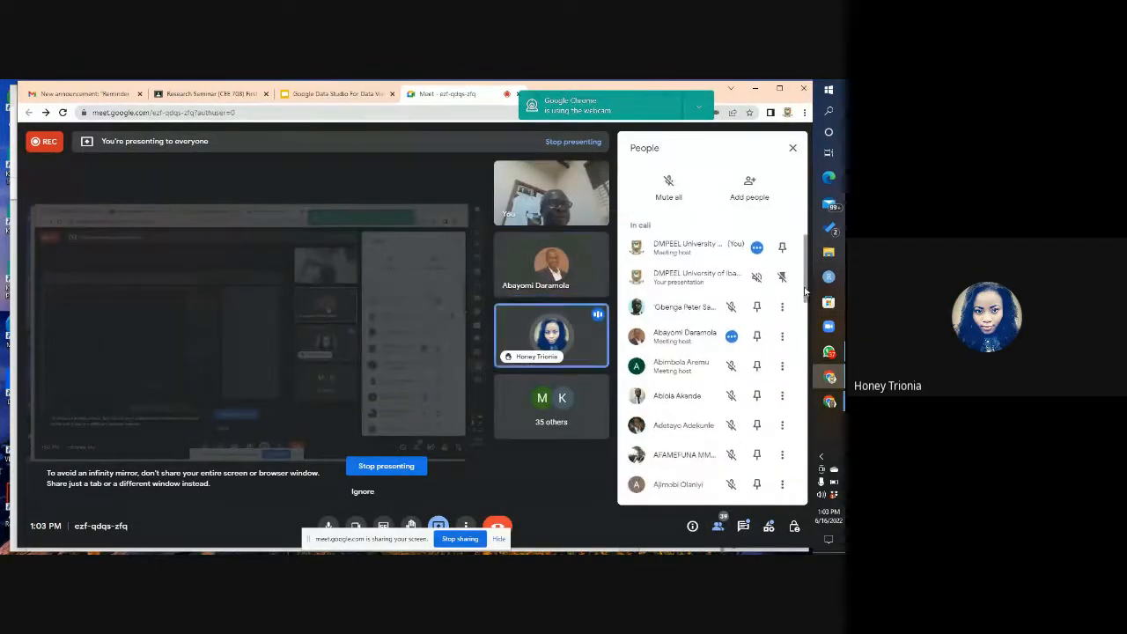
drag(805, 293, 818, 404)
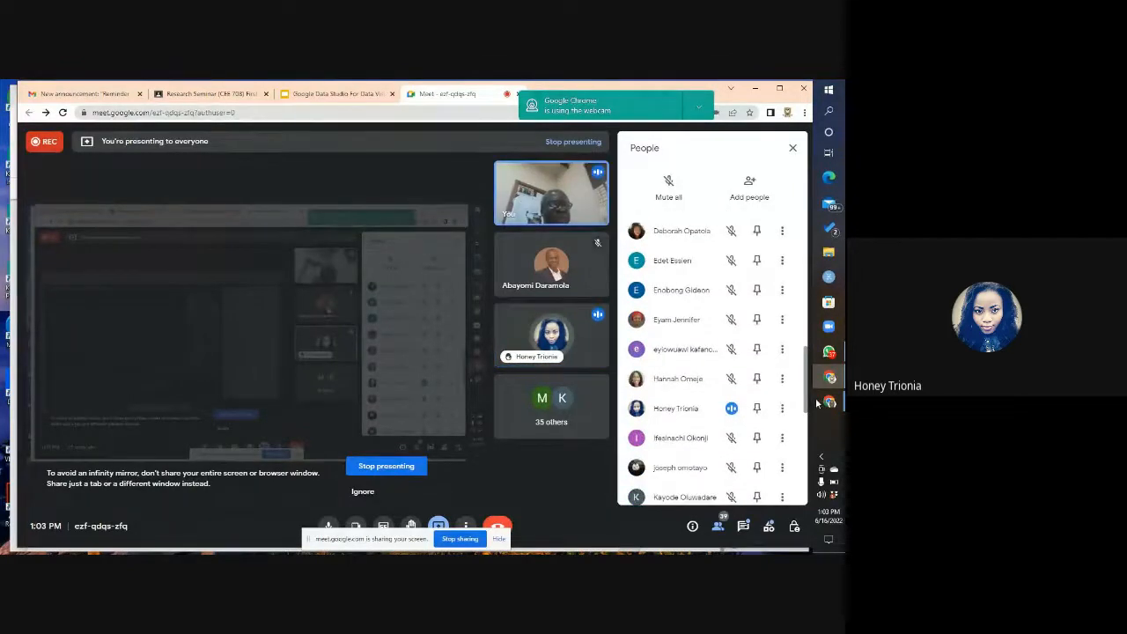
click(793, 148)
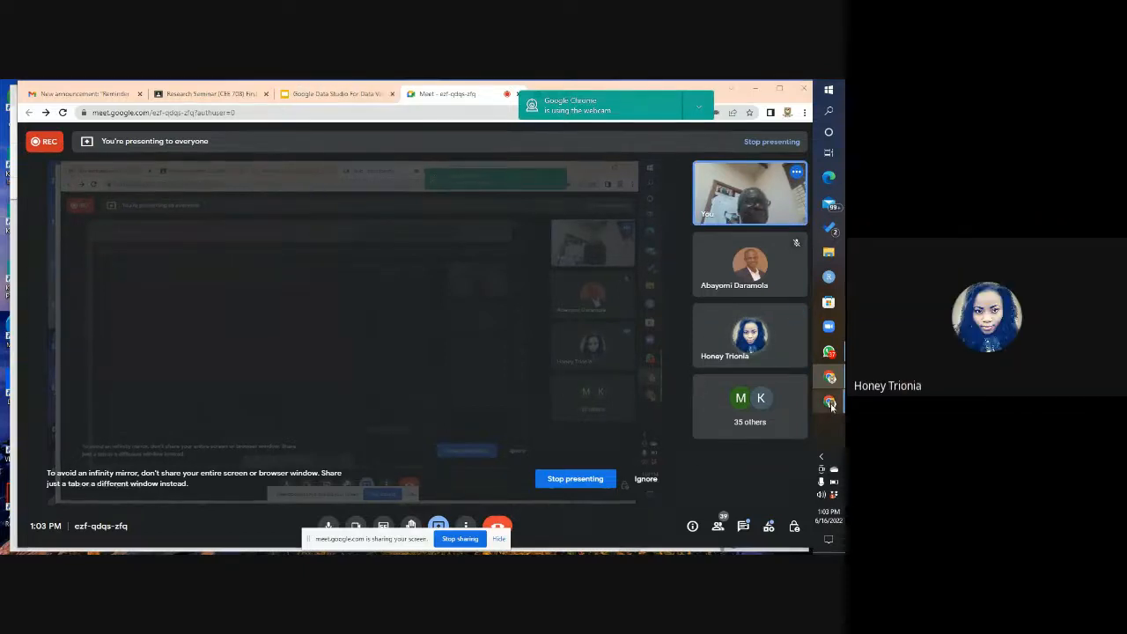
Step: Switch to the cpeel demo report, browse the connectors available for adding data, and search them for "sql"
mouse_move(830, 402)
click(784, 414)
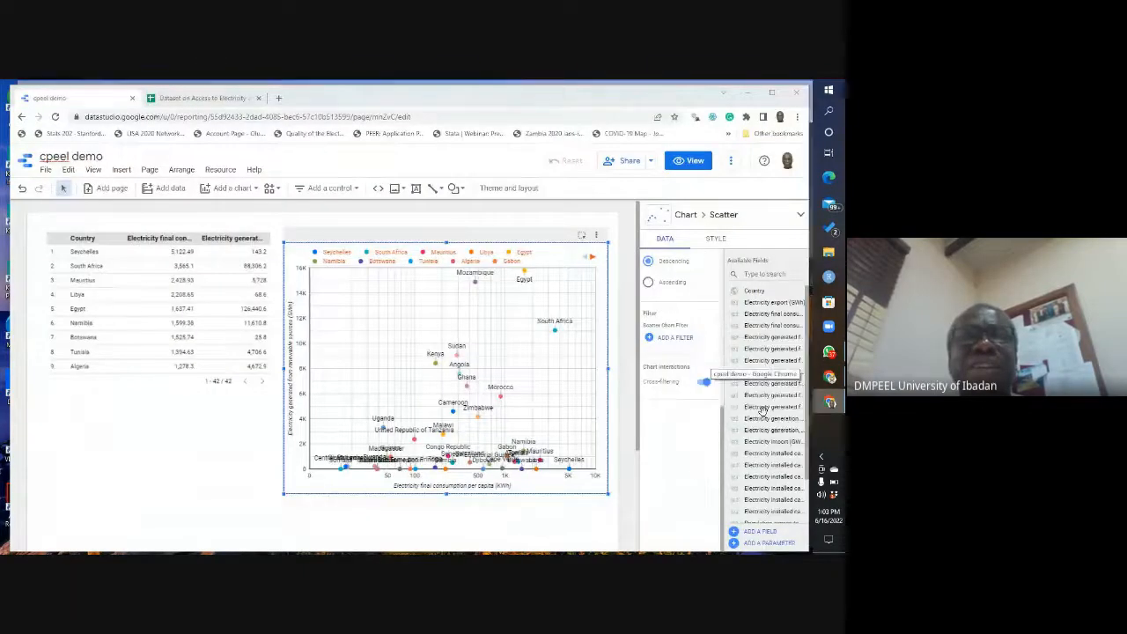
click(166, 189)
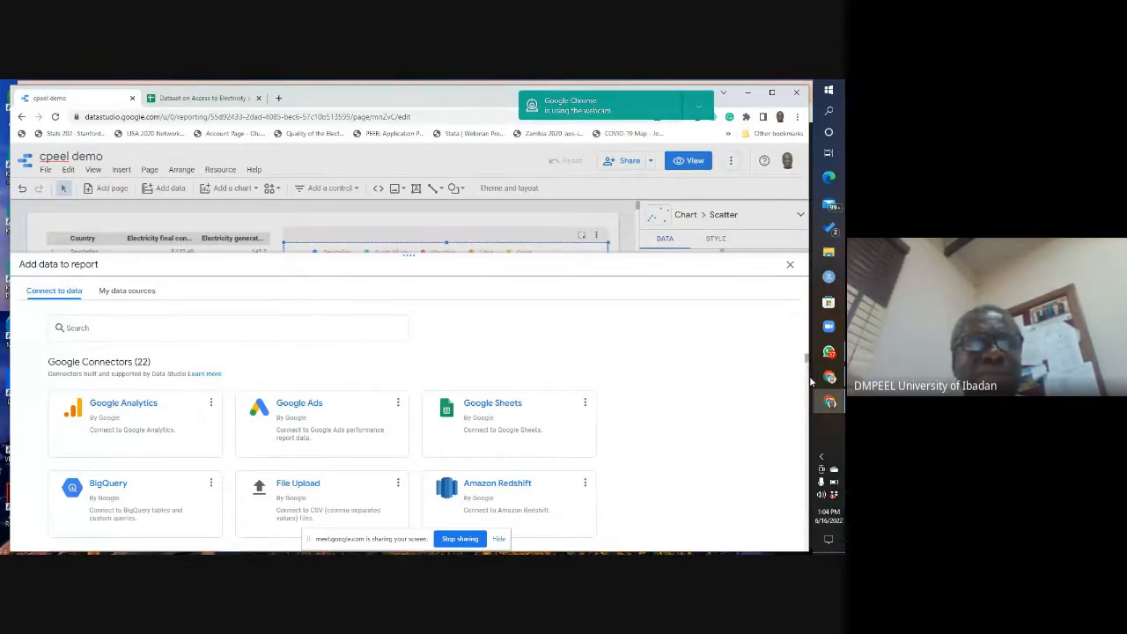
scroll(810, 380, down, 10)
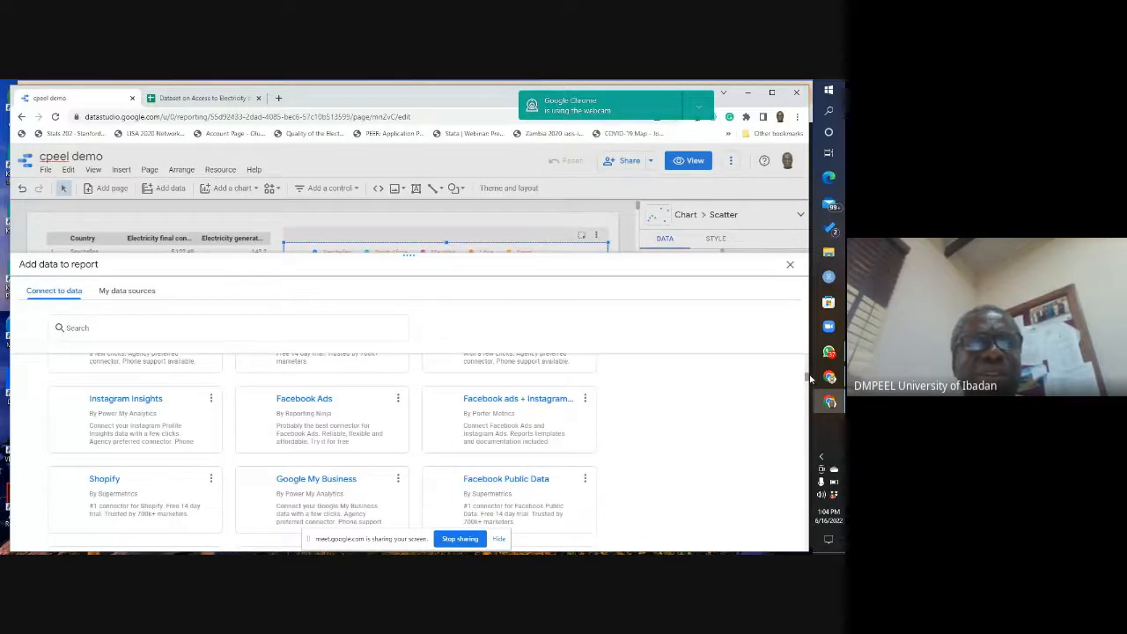
scroll(810, 381, down, 5)
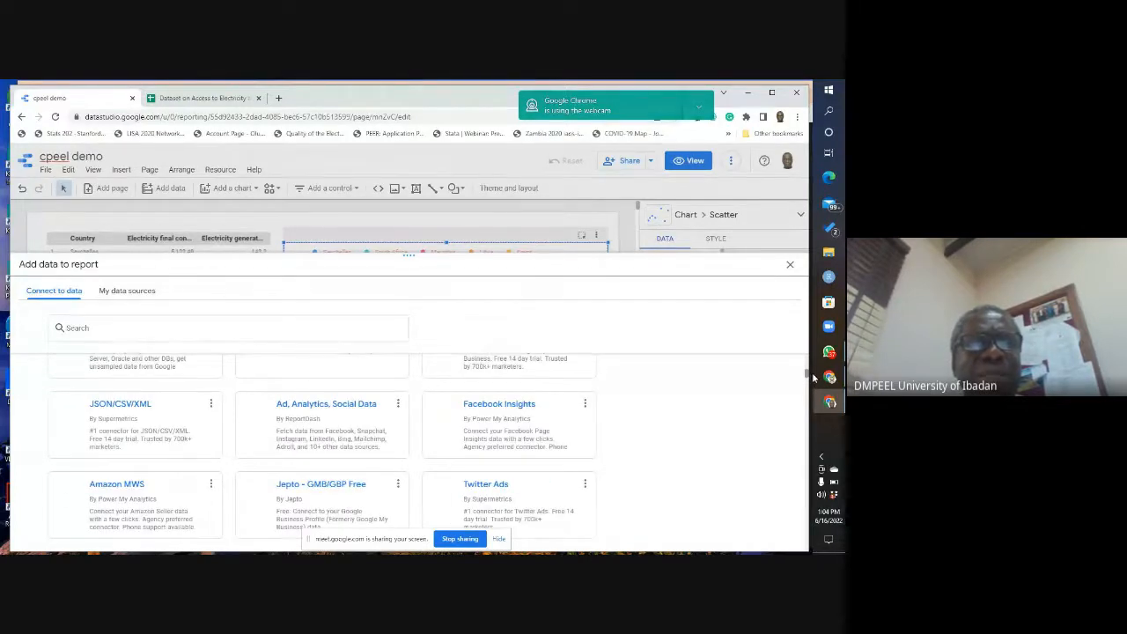
scroll(811, 388, down, 5)
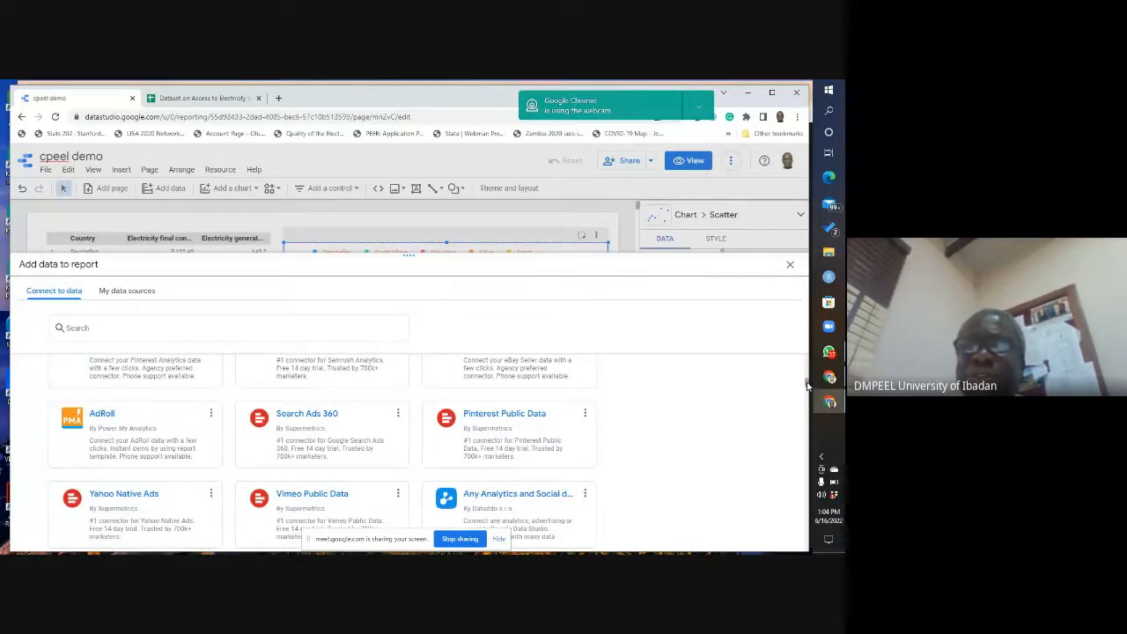
scroll(808, 385, up, 2)
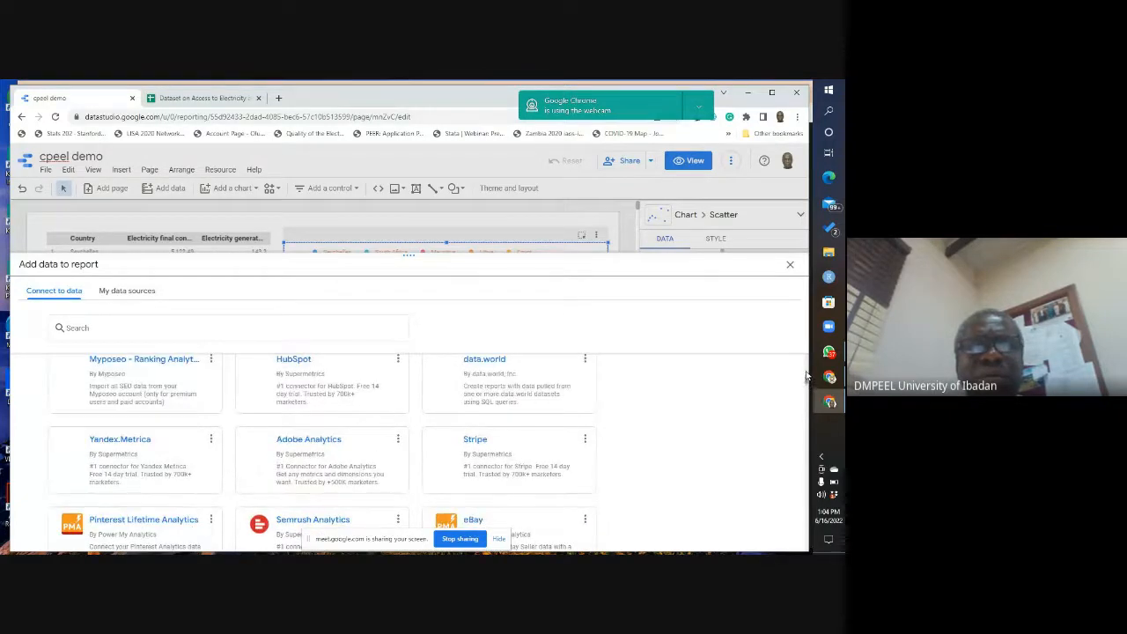
scroll(807, 377, up, 3)
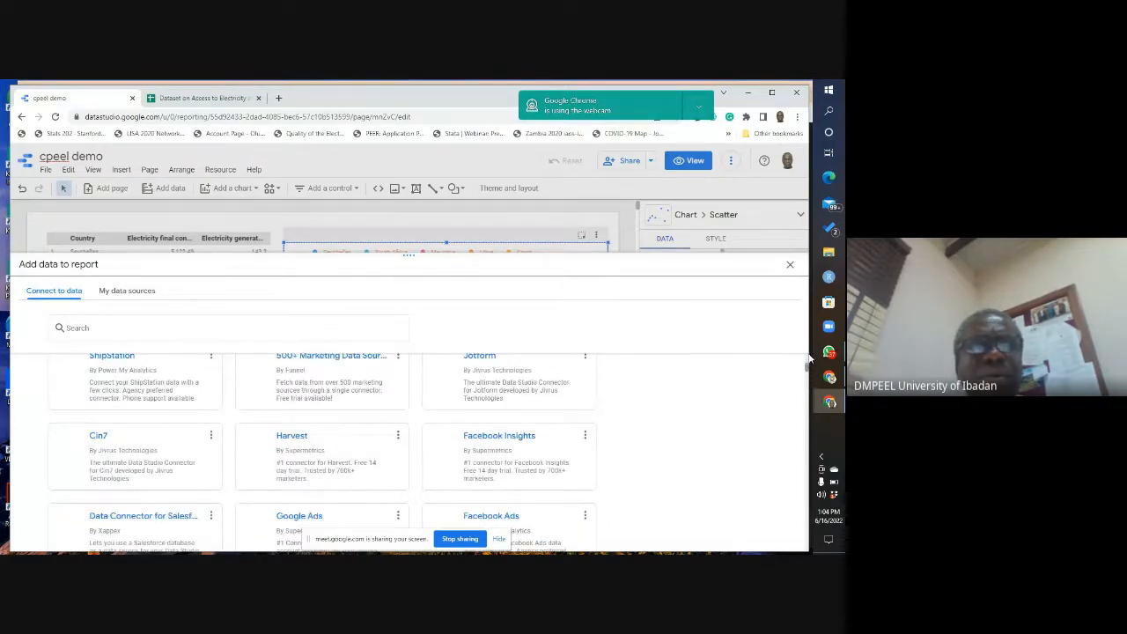
scroll(809, 356, up, 3)
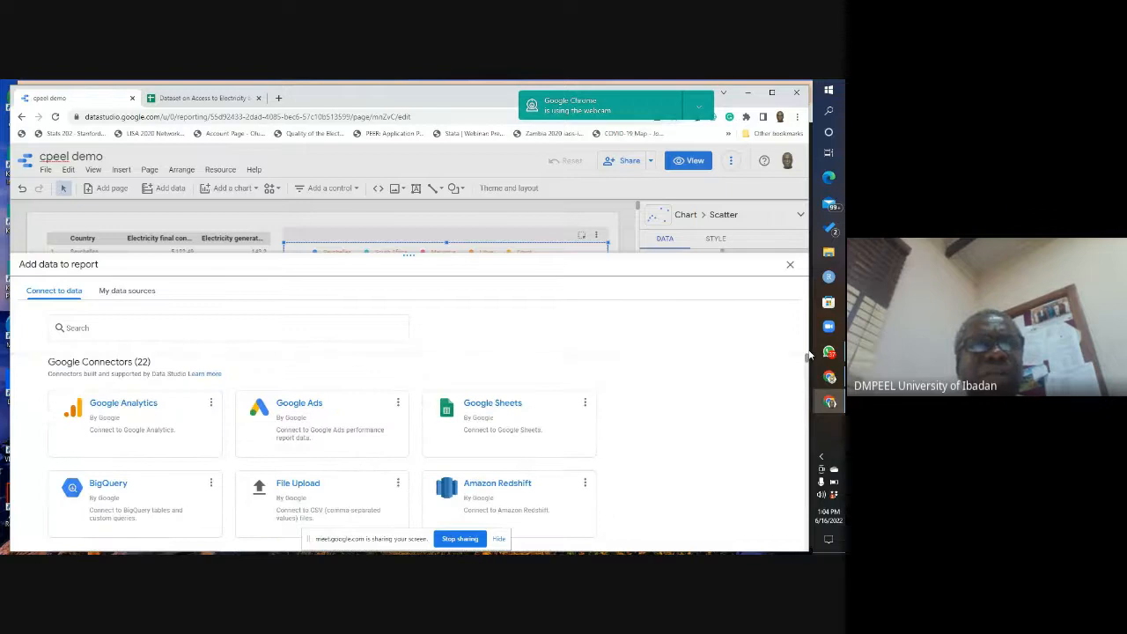
click(78, 329)
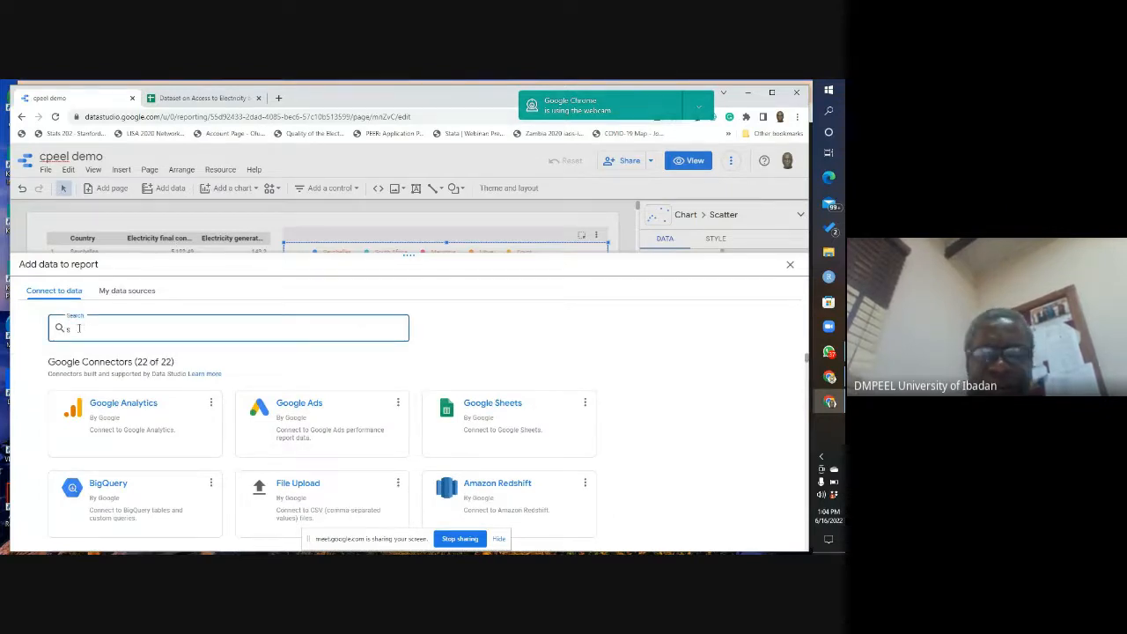
text(sq)
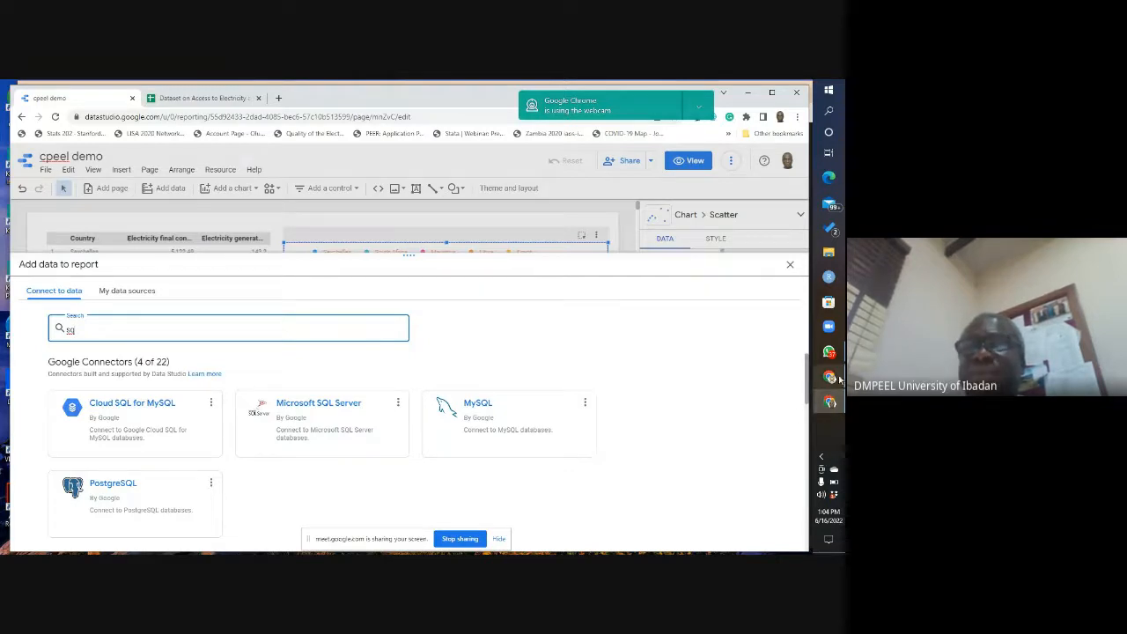
Step: Switch to the Google Meet call, read the latest in-call messages, and close the chat
mouse_move(834, 379)
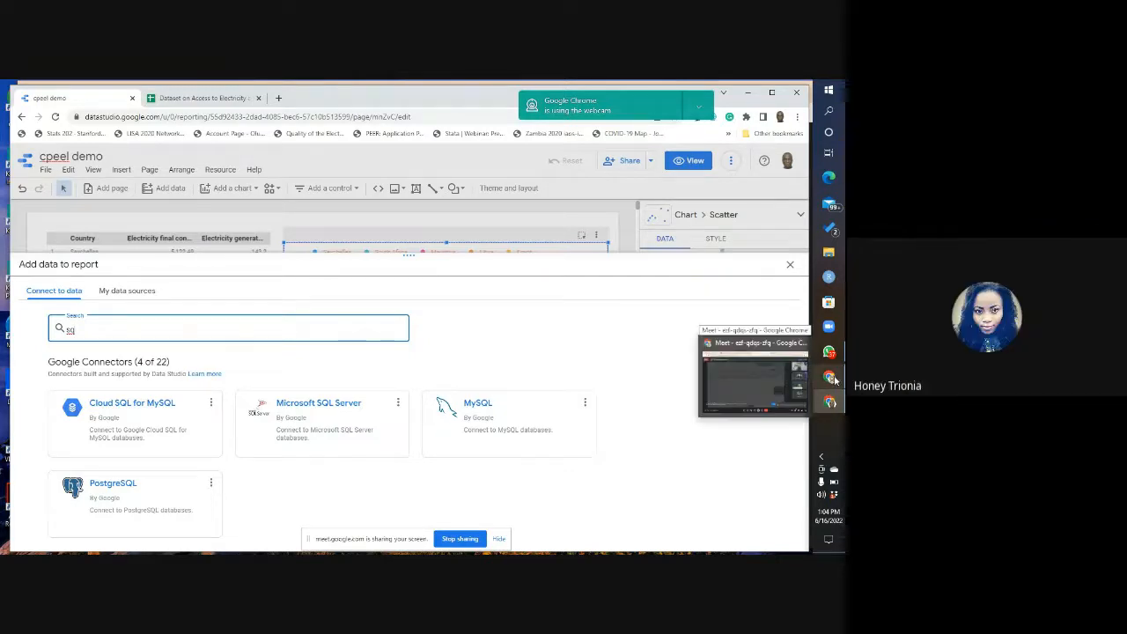
click(834, 379)
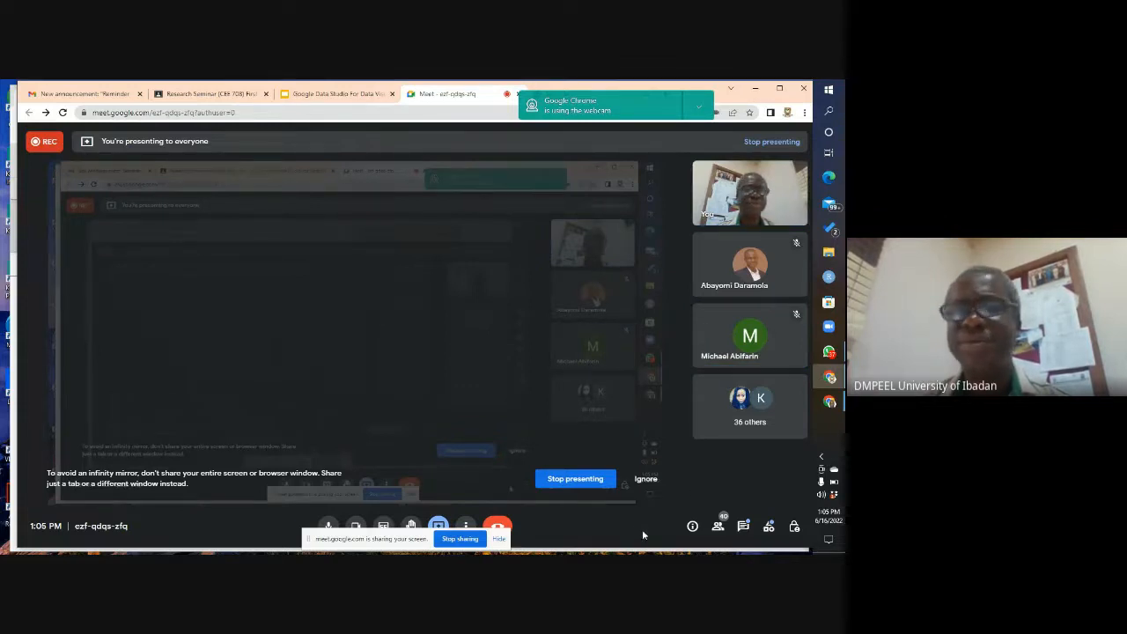
click(744, 527)
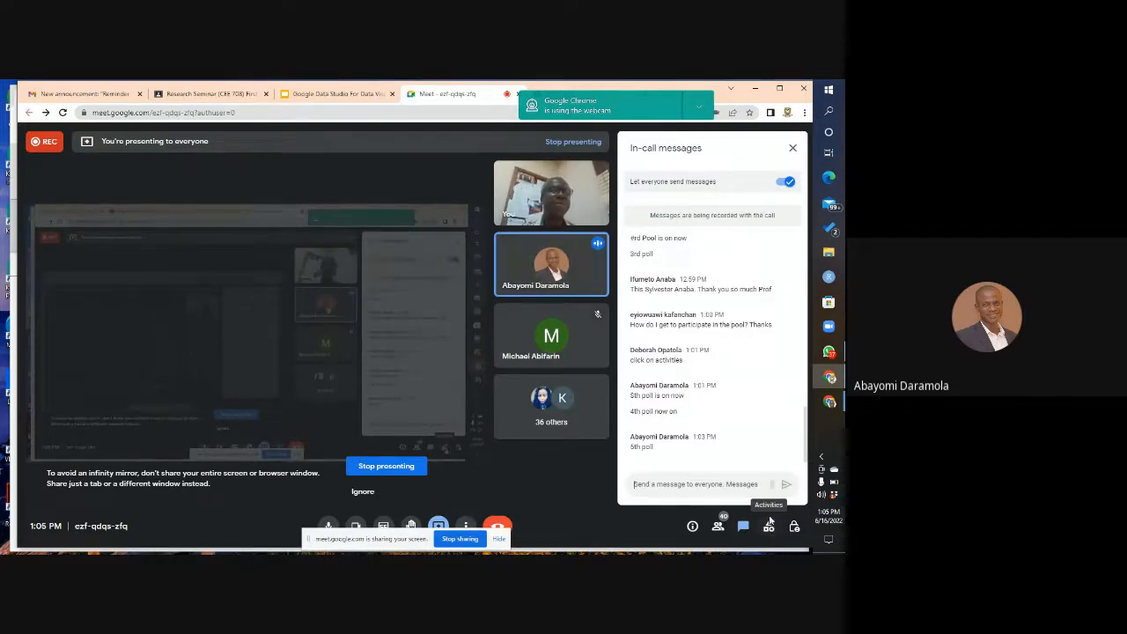
click(797, 154)
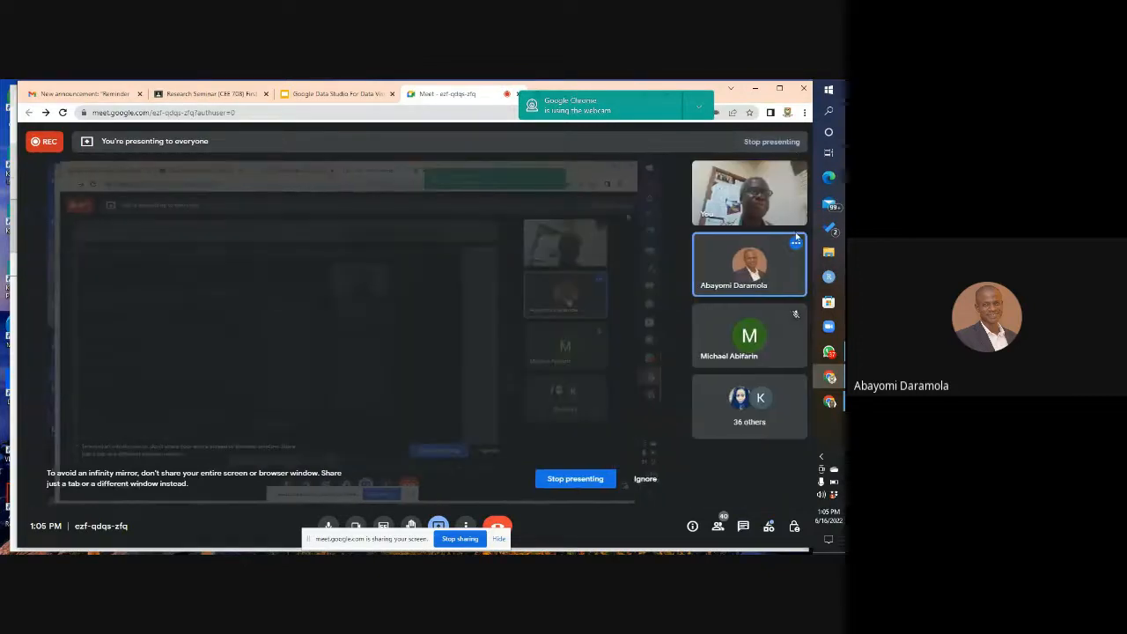
Step: Review the results of the call's five polls, starting with the question on familiarity with Google Data Studio
click(769, 529)
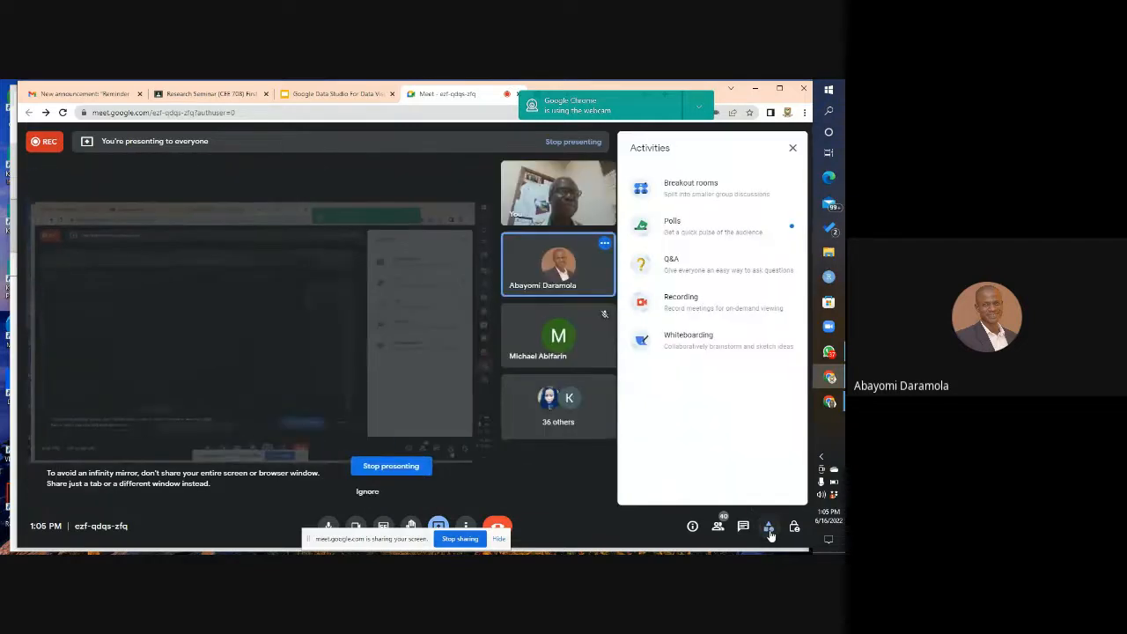
click(676, 227)
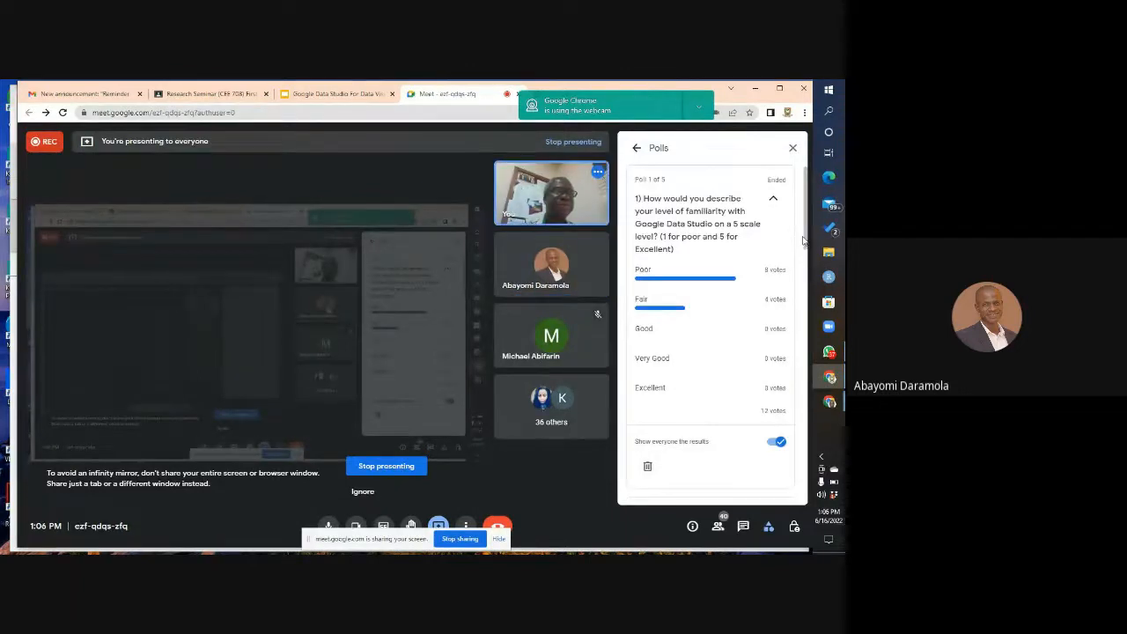
drag(804, 233, 812, 388)
drag(815, 448, 788, 222)
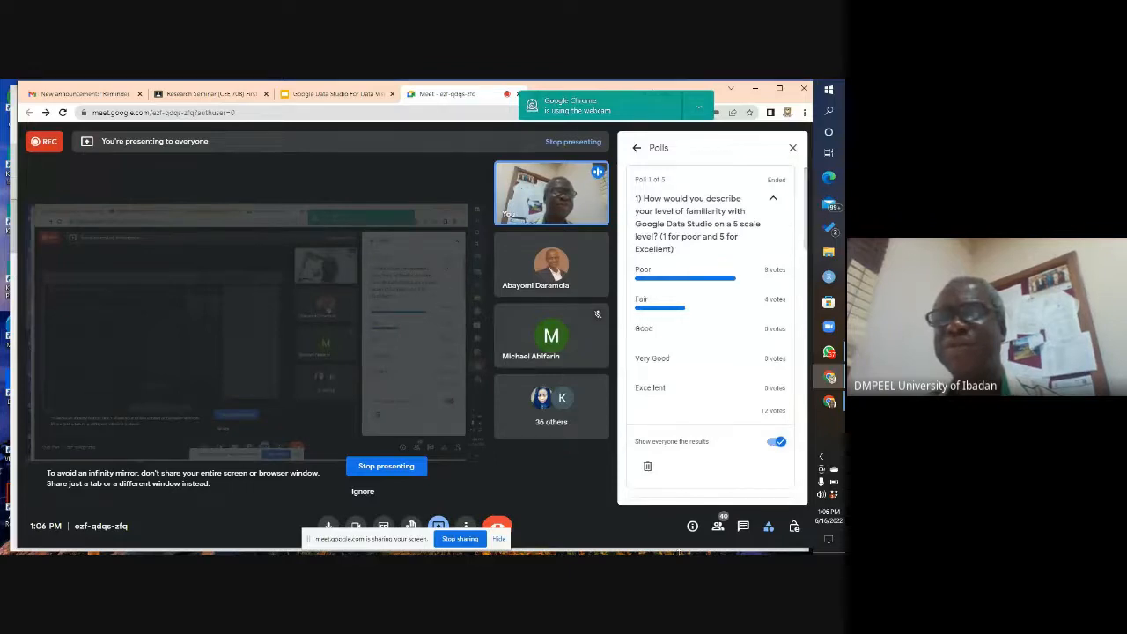
click(769, 527)
click(769, 528)
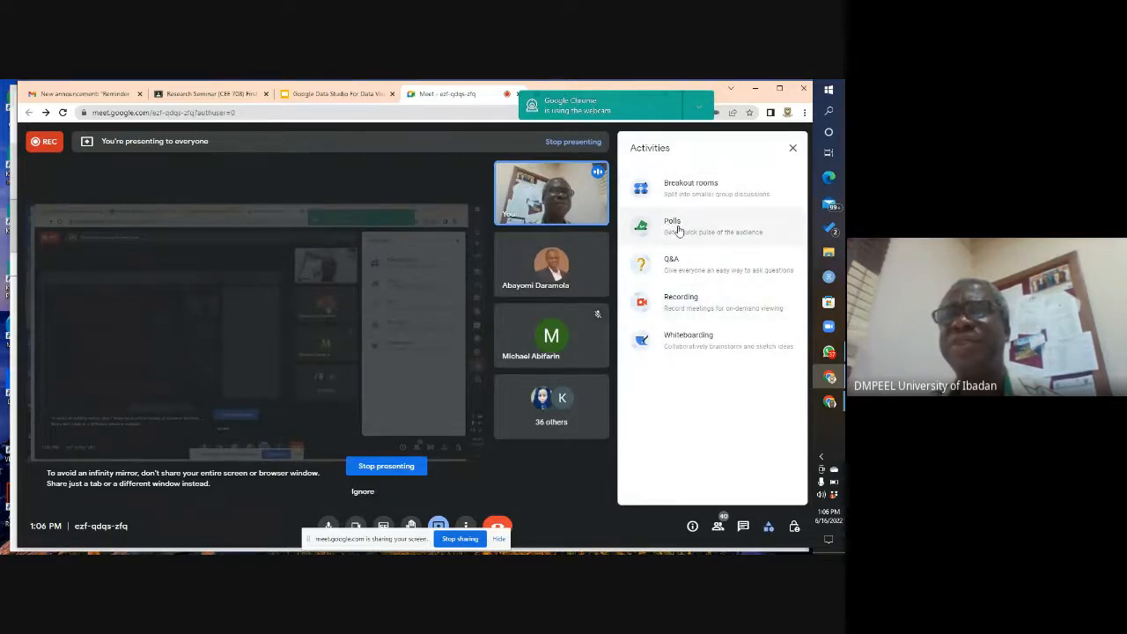
click(675, 226)
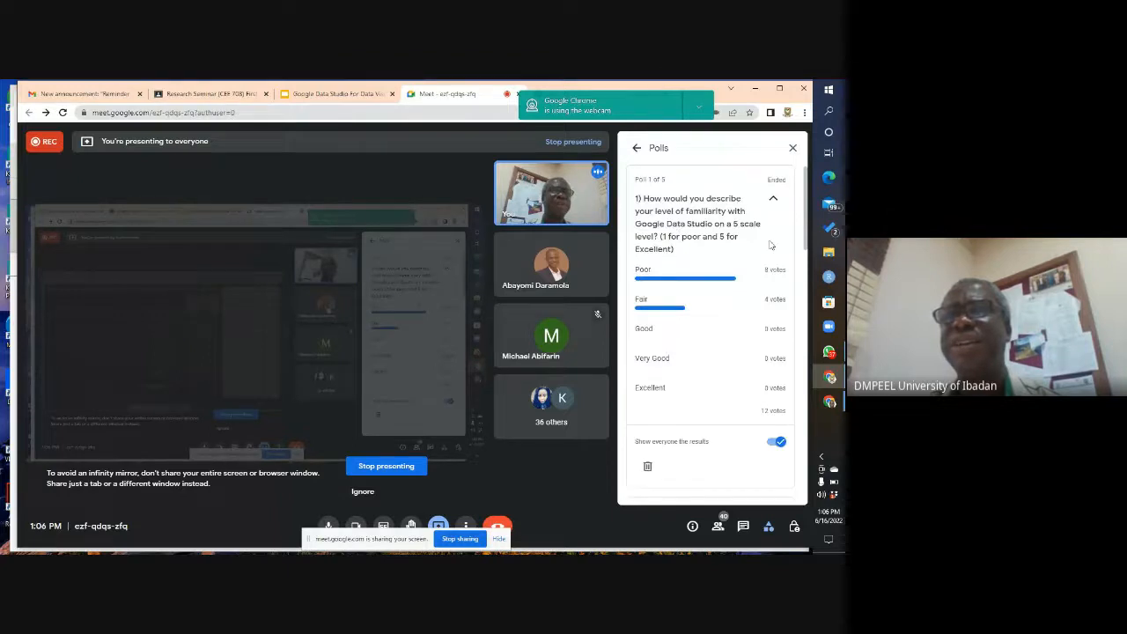
Step: Close the poll results and stop presenting the screen to the call
click(794, 150)
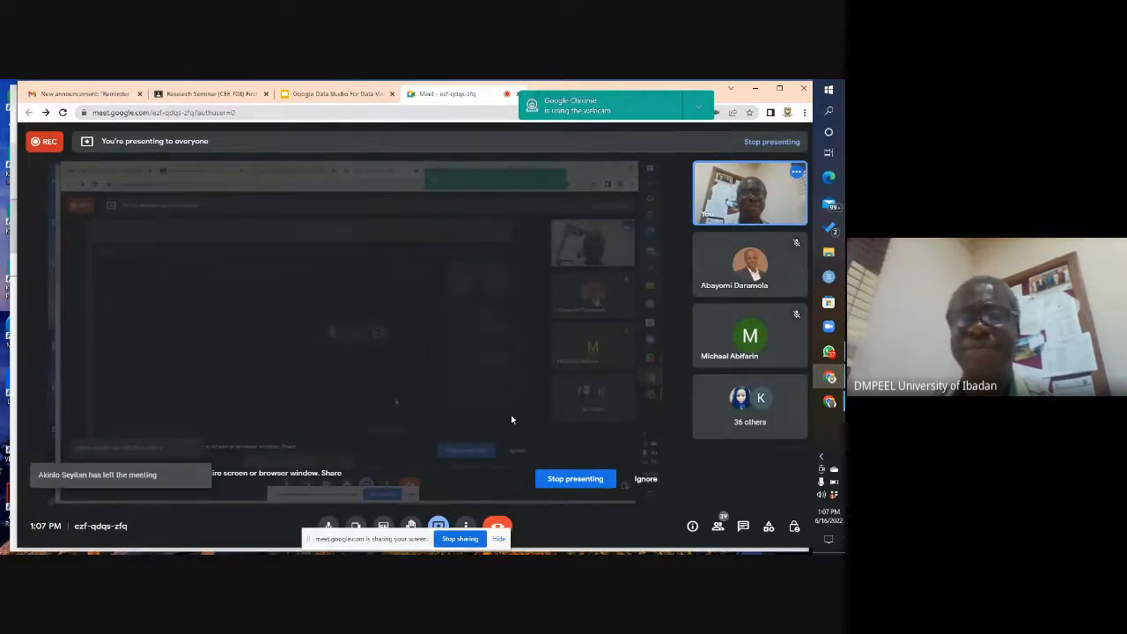
click(577, 481)
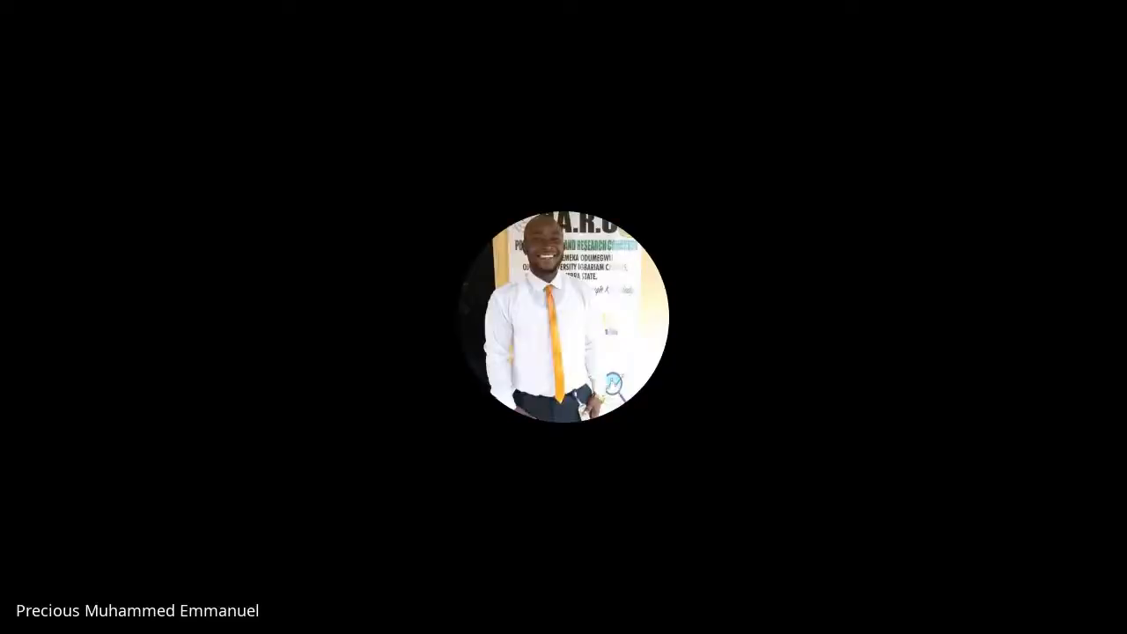